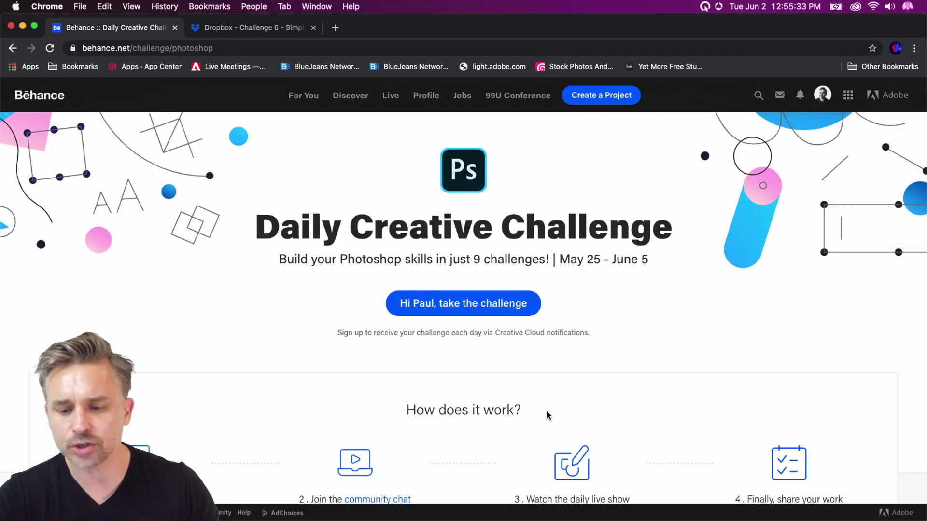
# Open the Behance Screenprint challenge's starter files and bring up ScreenprintFinal.psd in Photoshop.
pyautogui.scroll(-15, 561, 415)
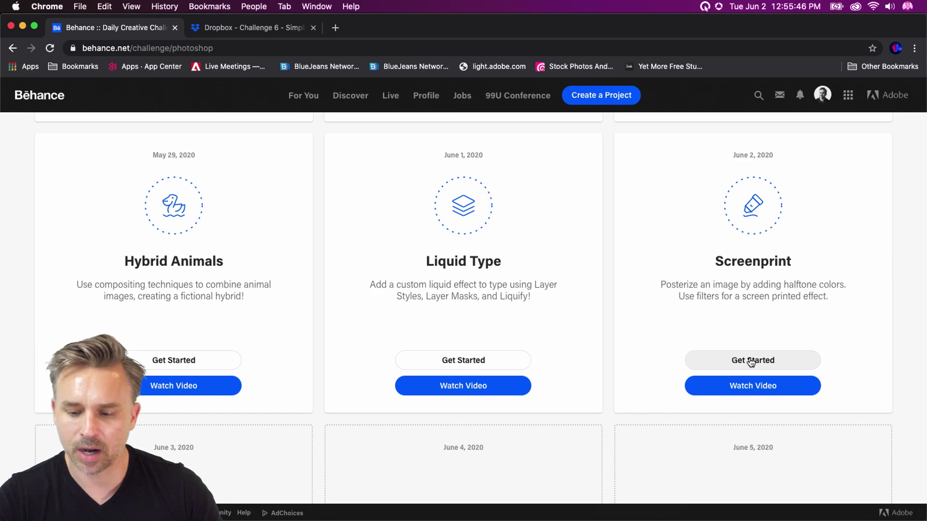
pyautogui.click(586, 395)
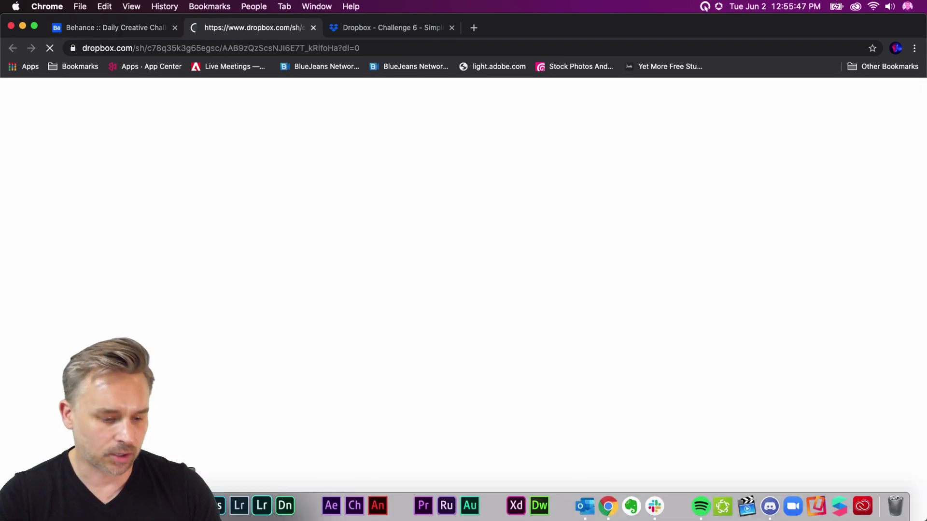
pyautogui.click(215, 502)
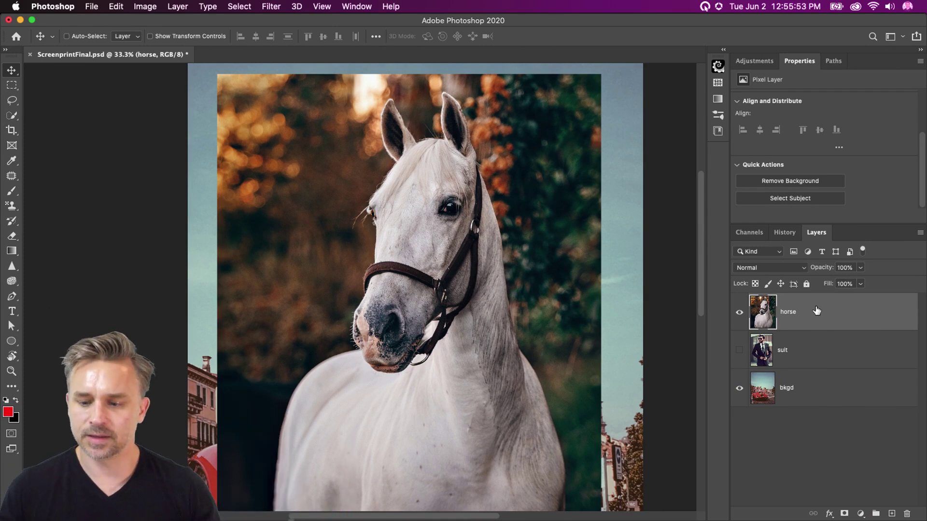
# Toggle the suit and horse layers on and off to compare the two photos.
pyautogui.click(739, 351)
pyautogui.click(742, 319)
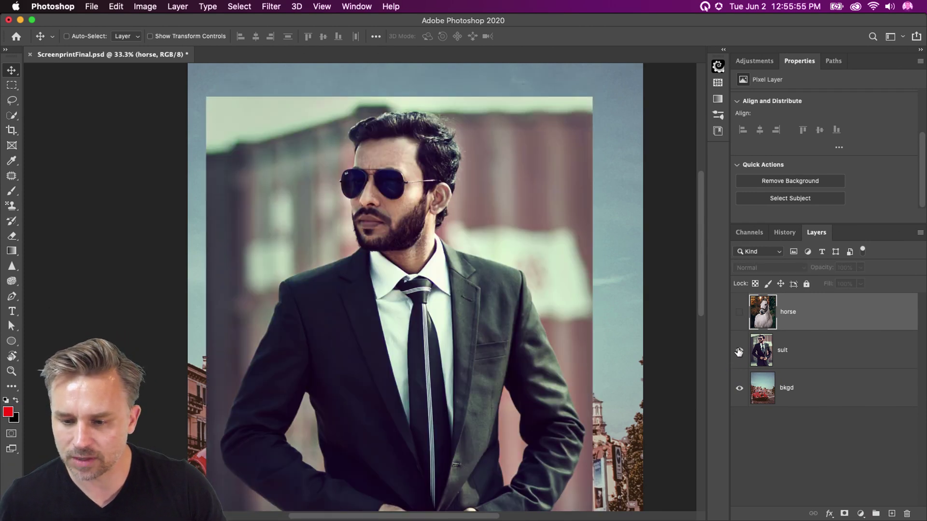
pyautogui.click(739, 351)
pyautogui.click(739, 350)
pyautogui.click(741, 312)
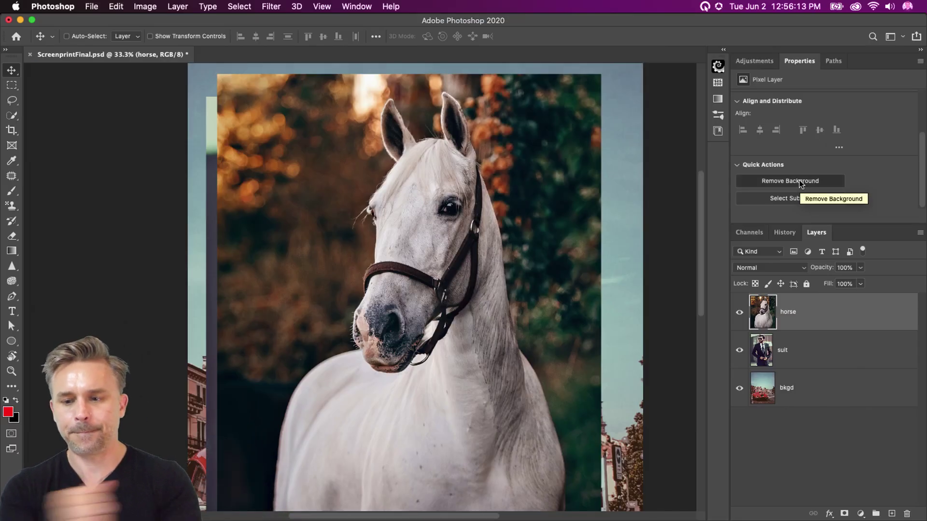
# Remove the backgrounds from the horse and suit photos, leaving both layers visible.
pyautogui.click(799, 182)
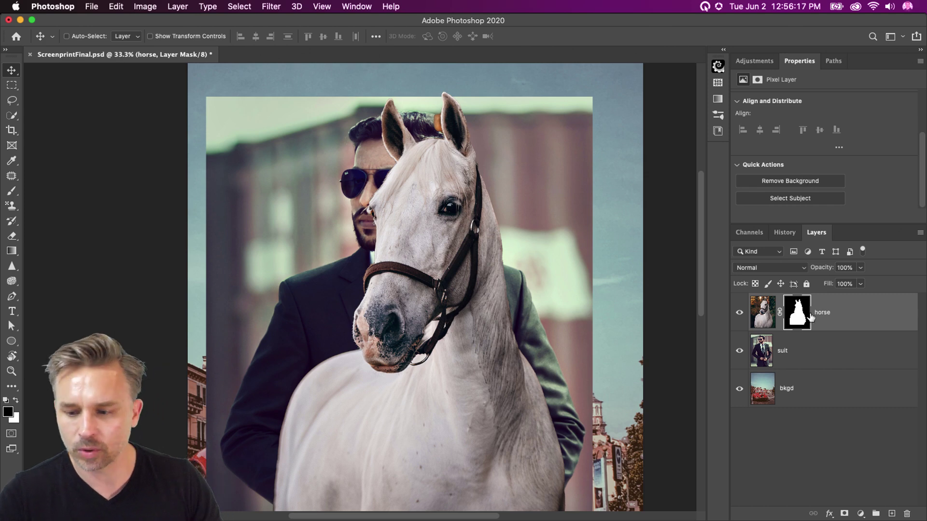
pyautogui.click(798, 354)
pyautogui.click(739, 314)
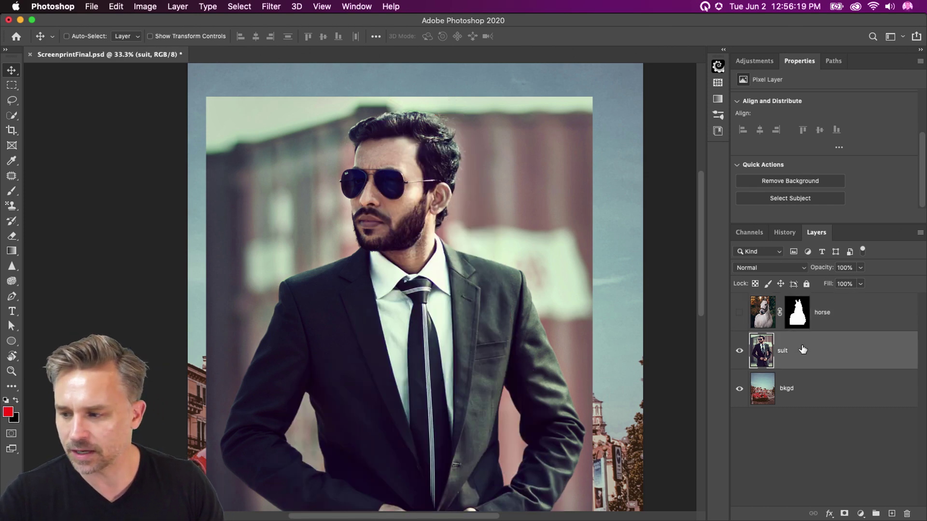
pyautogui.click(806, 183)
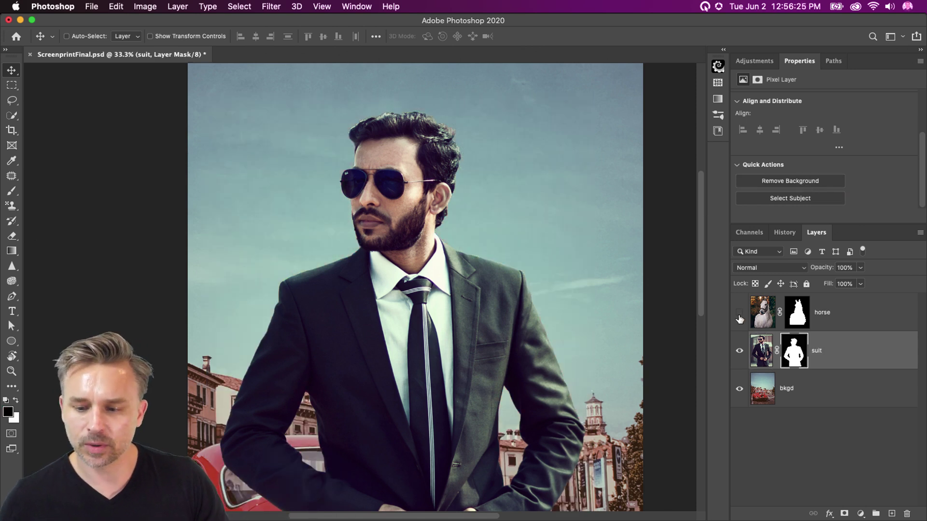
pyautogui.click(739, 312)
pyautogui.click(823, 310)
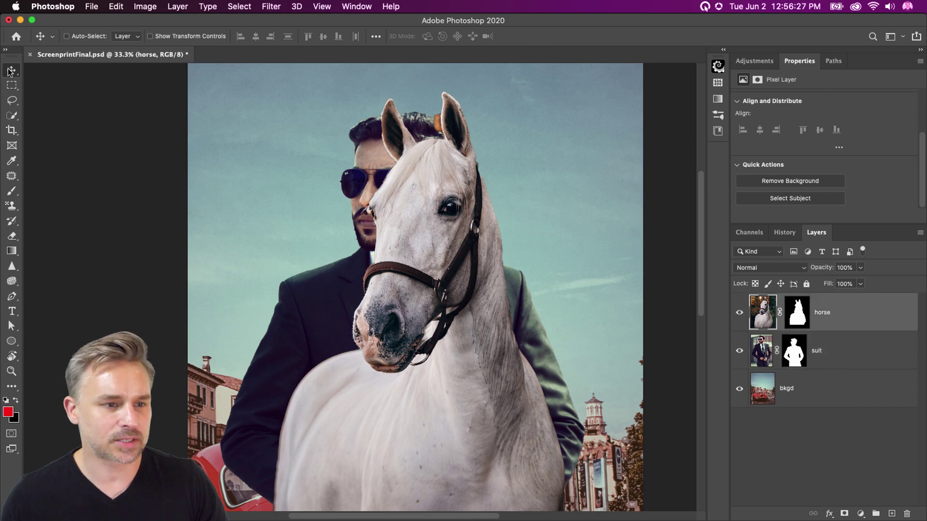
# Position the horse so its ears cover the man's hair, viewed at 100%.
pyautogui.moveTo(432, 287); pyautogui.dragTo(426, 235)
pyautogui.moveTo(375, 169); pyautogui.dragTo(381, 261)
pyautogui.press('super+1')
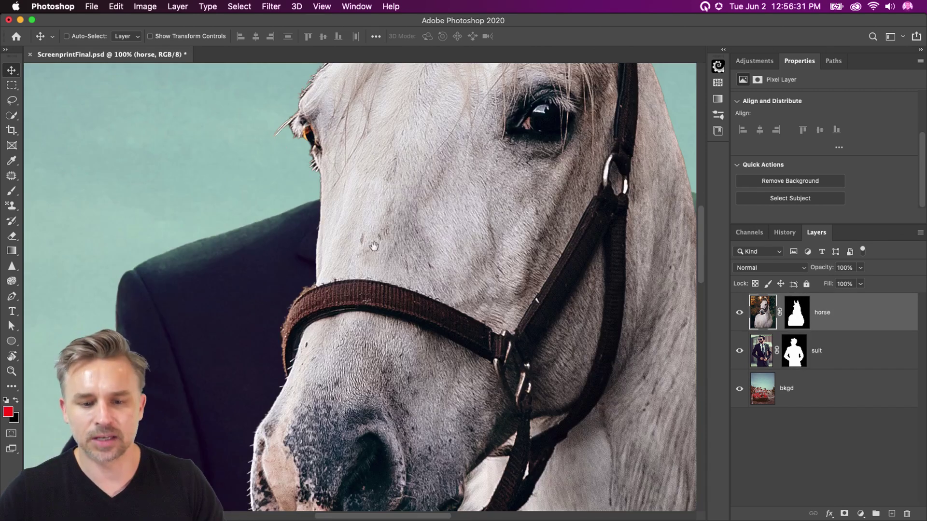
pyautogui.scroll(10, 386, 263)
# Paint out the orange patch beside the right ear on the horse mask with a smaller brush.
pyautogui.click(795, 313)
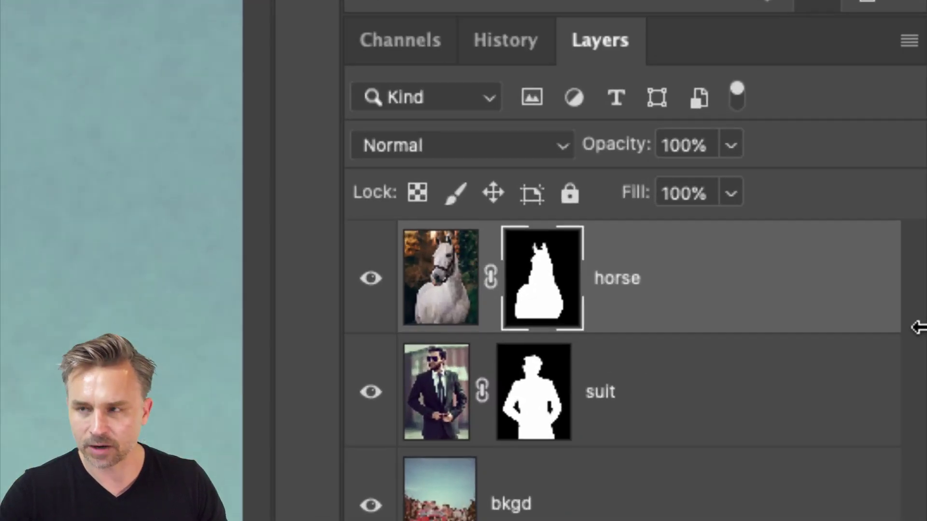
pyautogui.press('b')
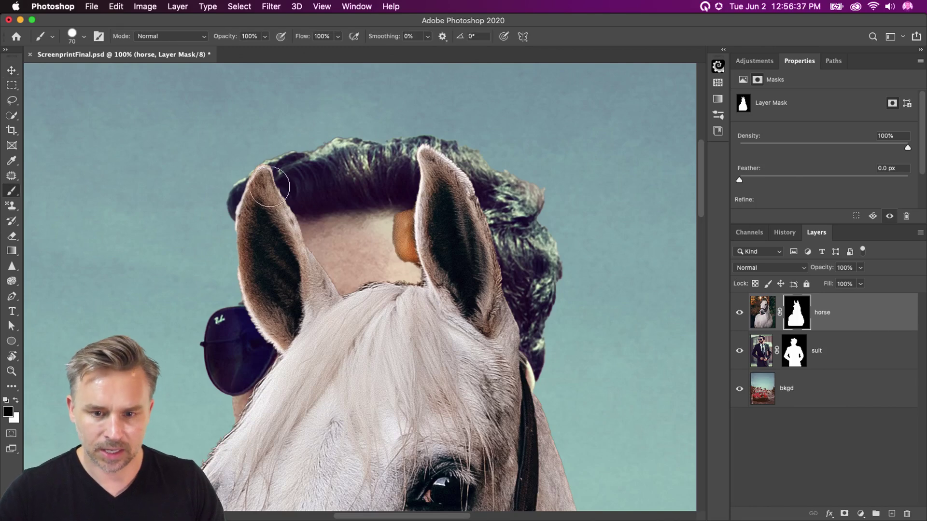
pyautogui.press('[')
pyautogui.press('[')
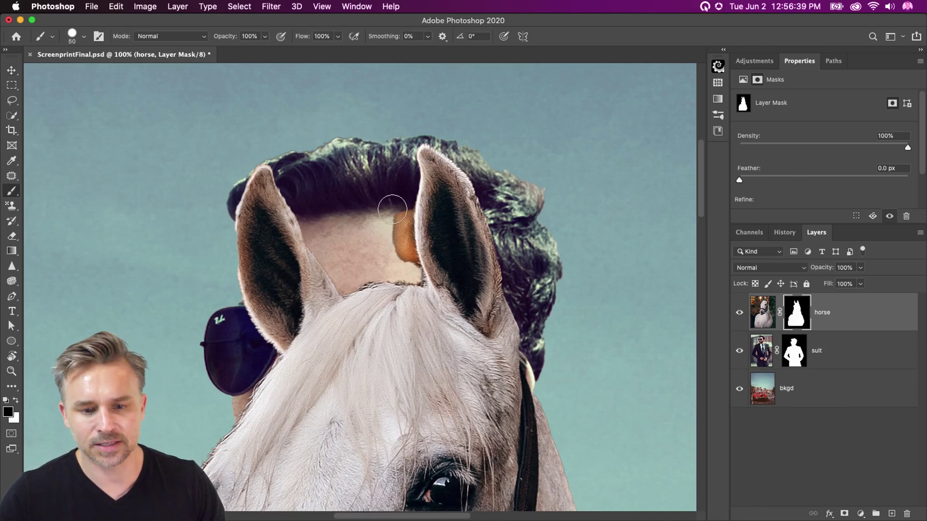
pyautogui.moveTo(395, 200); pyautogui.dragTo(401, 261)
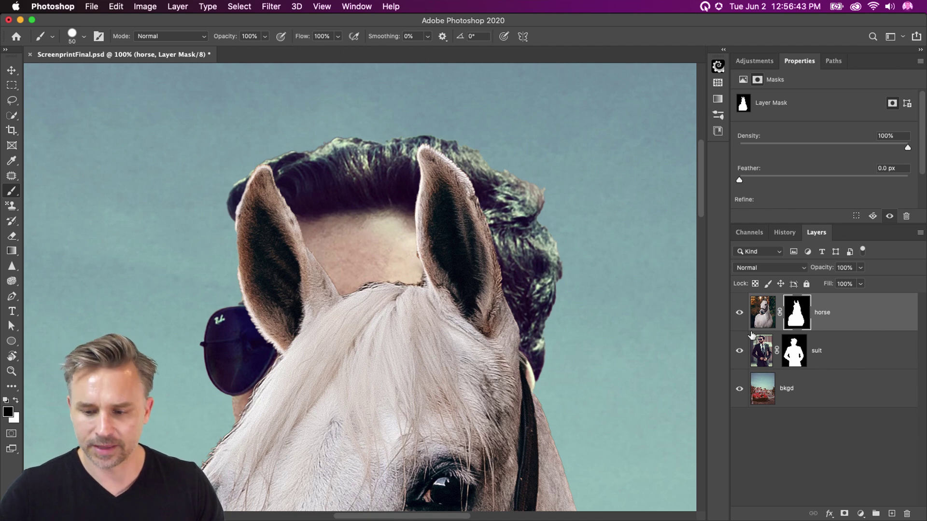
pyautogui.rightClick(859, 315)
# Zoom out and convert the horse layer to a smart object.
pyautogui.press('Escape')
pyautogui.press('super+2')
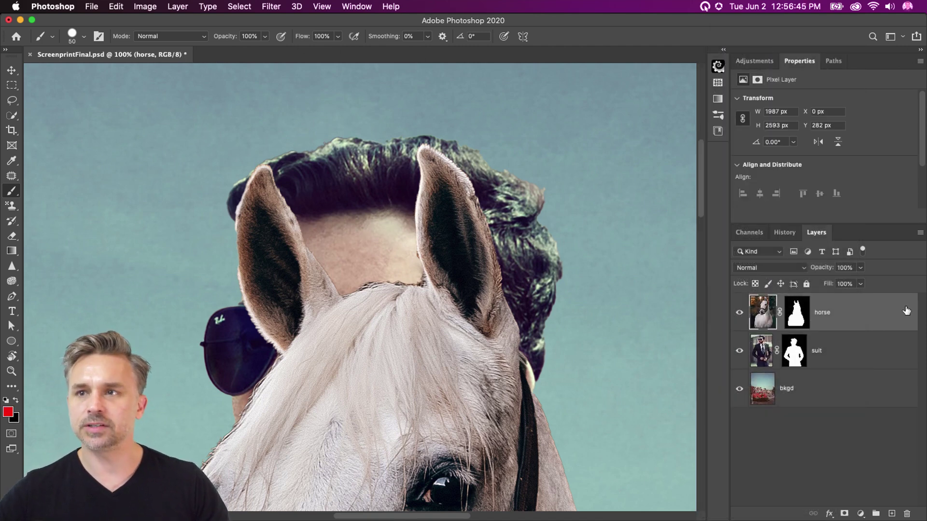
pyautogui.press('super+minus')
pyautogui.press('super+minus')
pyautogui.press('super+minus')
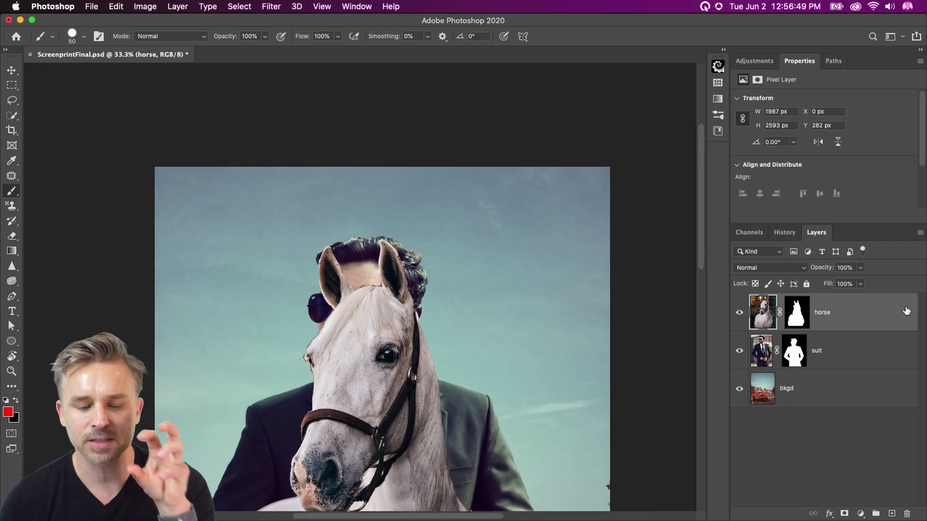
pyautogui.rightClick(842, 317)
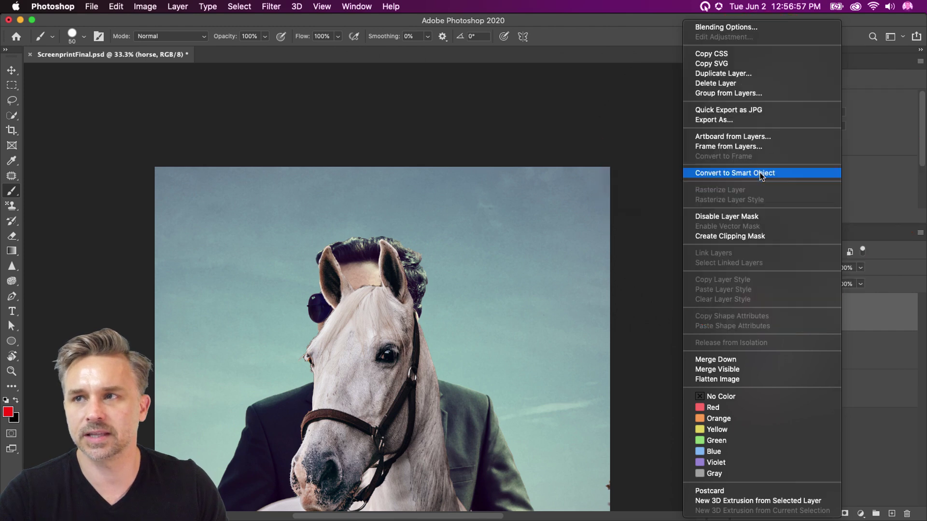
pyautogui.click(759, 174)
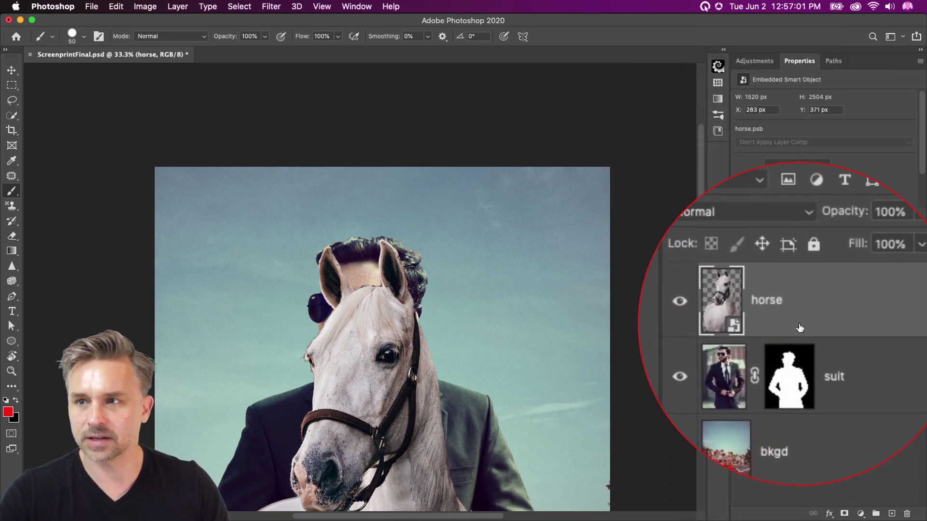
# Add a fresh, fully white layer mask to the horse layer.
pyautogui.click(834, 357)
pyautogui.click(809, 316)
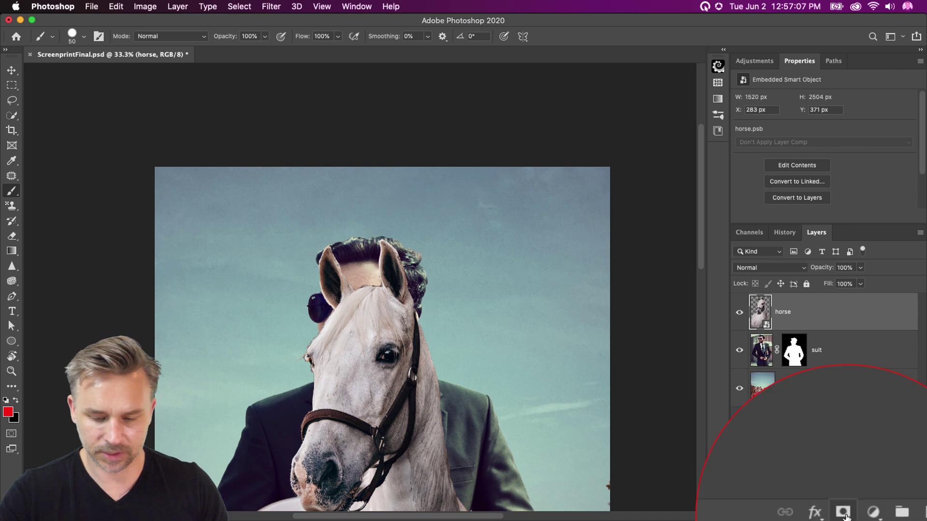
pyautogui.click(844, 513)
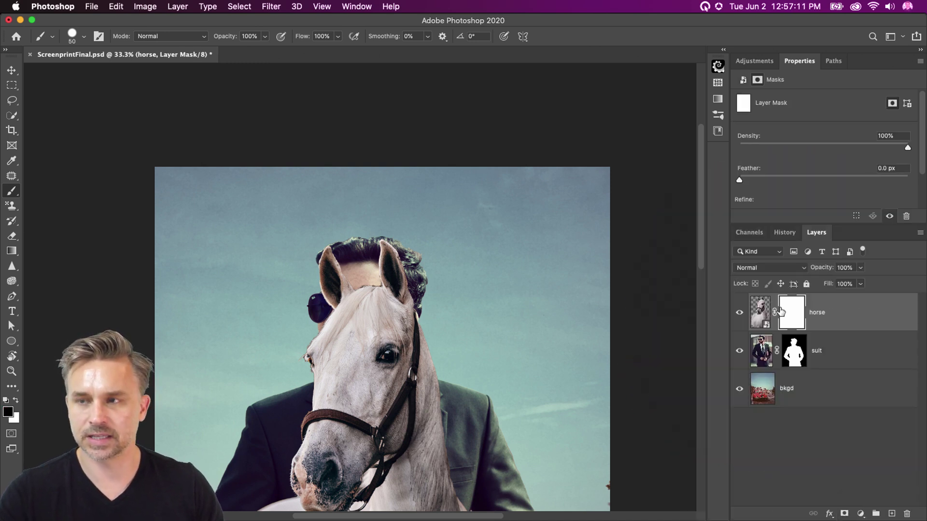
pyautogui.scroll(-5, 653, 293)
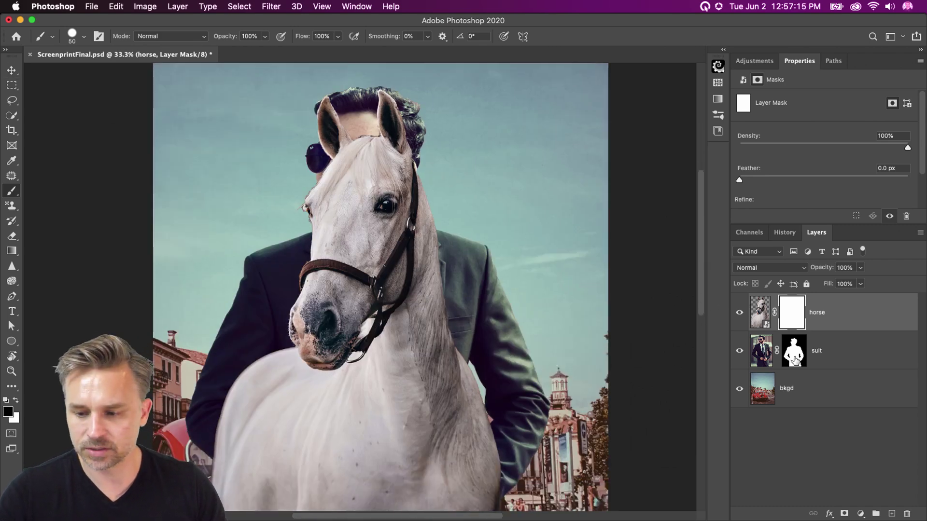
# With the horse hidden, paint the man's head out of the suit mask using a 300 brush, then show the horse.
pyautogui.click(793, 351)
pyautogui.click(739, 312)
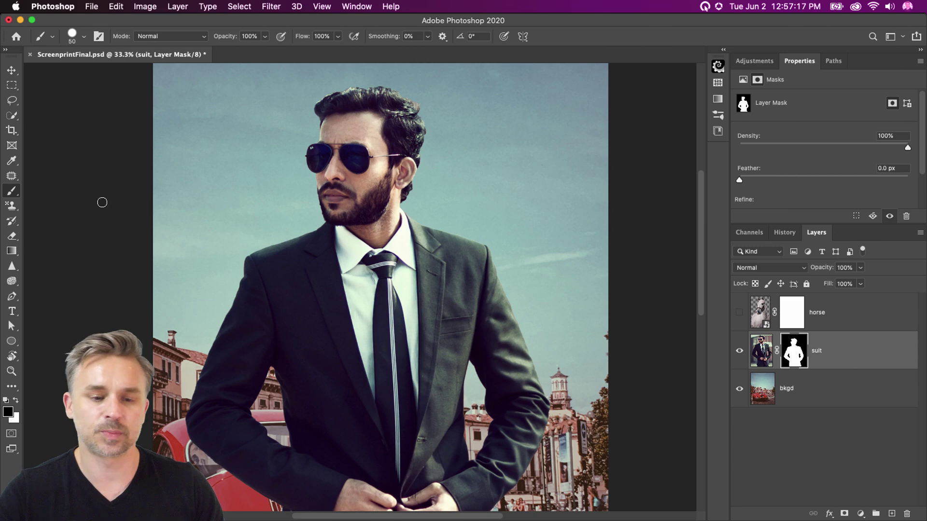
pyautogui.moveTo(170, 197); pyautogui.dragTo(168, 219)
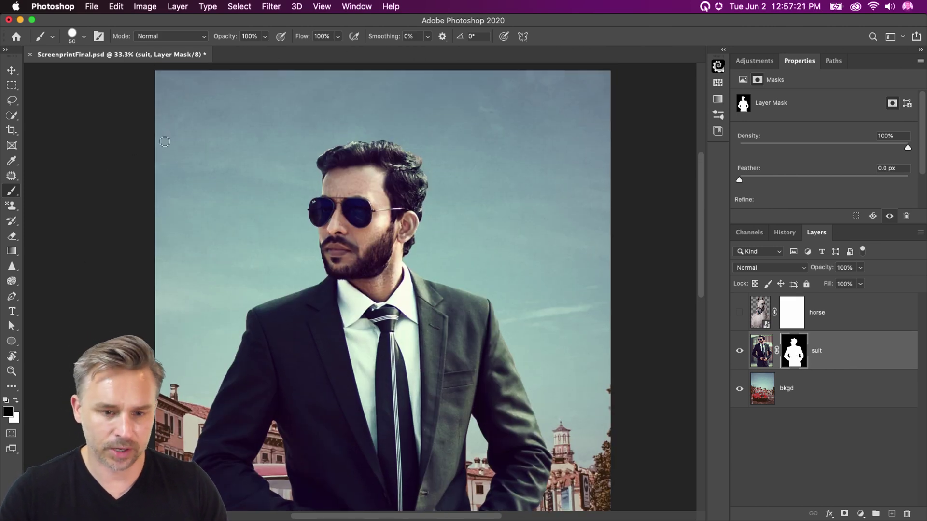
pyautogui.press(']')
pyautogui.press(']')
pyautogui.press(']')
pyautogui.press(']')
pyautogui.moveTo(306, 155)
pyautogui.mouseDown()
pyautogui.moveTo(336, 150)
pyautogui.moveTo(442, 207)
pyautogui.moveTo(353, 208)
pyautogui.moveTo(311, 220)
pyautogui.moveTo(330, 242)
pyautogui.moveTo(422, 238)
pyautogui.moveTo(395, 177)
pyautogui.moveTo(250, 186)
pyautogui.moveTo(313, 234)
pyautogui.moveTo(310, 251)
pyautogui.moveTo(337, 278)
pyautogui.moveTo(368, 258)
pyautogui.mouseUp()
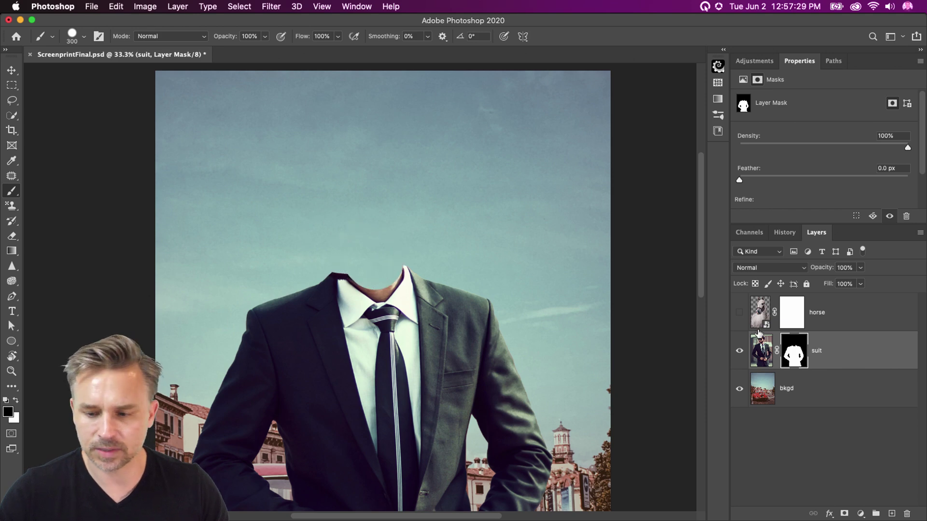
pyautogui.click(739, 312)
pyautogui.click(760, 312)
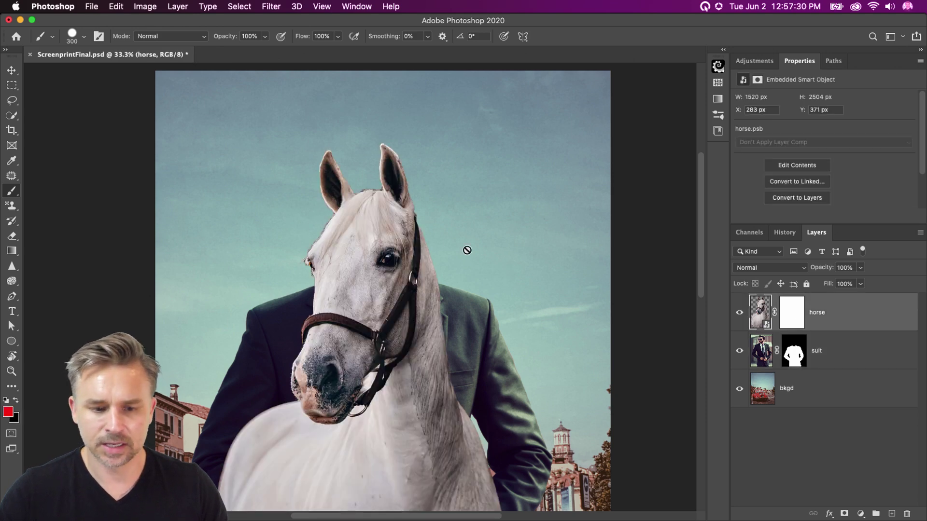
# Move the horse layer up and slightly left.
pyautogui.click(15, 71)
pyautogui.moveTo(416, 349); pyautogui.dragTo(390, 249)
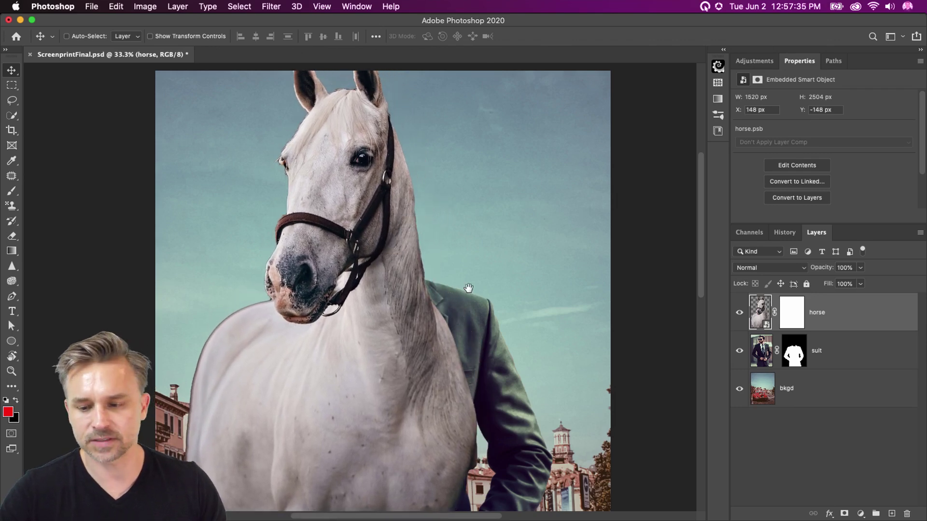
pyautogui.scroll(-5, 468, 289)
pyautogui.hscroll(-3, 467, 290)
# Lasso the horse's lower neck and chest and fill that area of its mask with black.
pyautogui.click(797, 314)
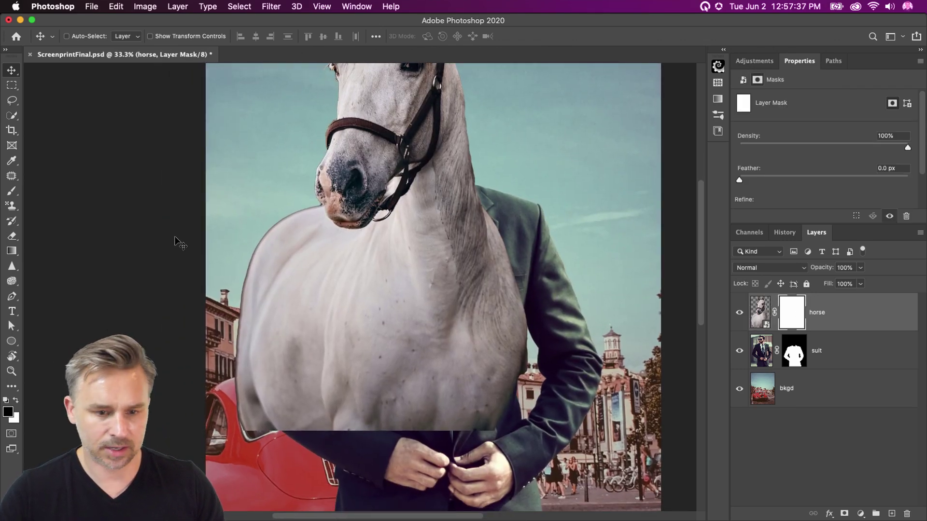
pyautogui.click(10, 101)
pyautogui.moveTo(468, 450)
pyautogui.mouseDown()
pyautogui.moveTo(281, 453)
pyautogui.moveTo(196, 436)
pyautogui.moveTo(194, 253)
pyautogui.moveTo(222, 206)
pyautogui.mouseUp()
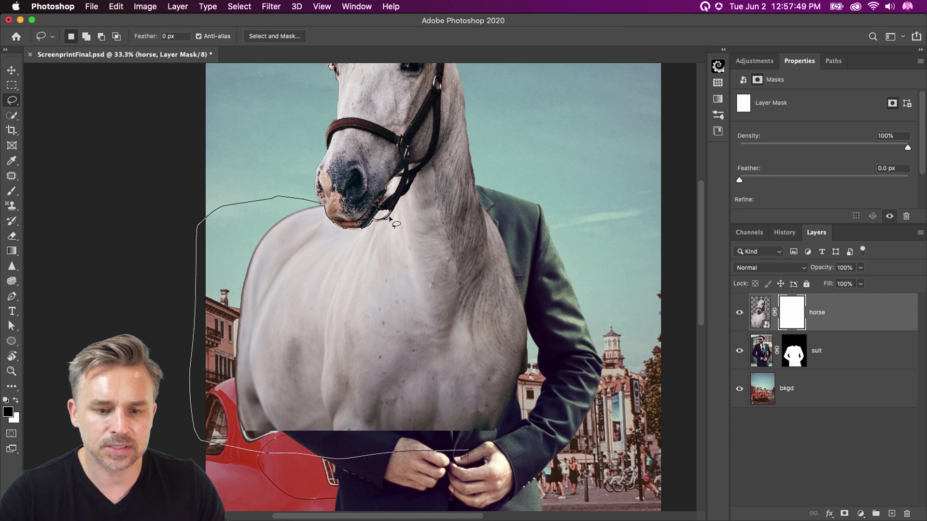
pyautogui.moveTo(491, 168)
pyautogui.mouseDown()
pyautogui.moveTo(582, 459)
pyautogui.moveTo(425, 463)
pyautogui.mouseUp()
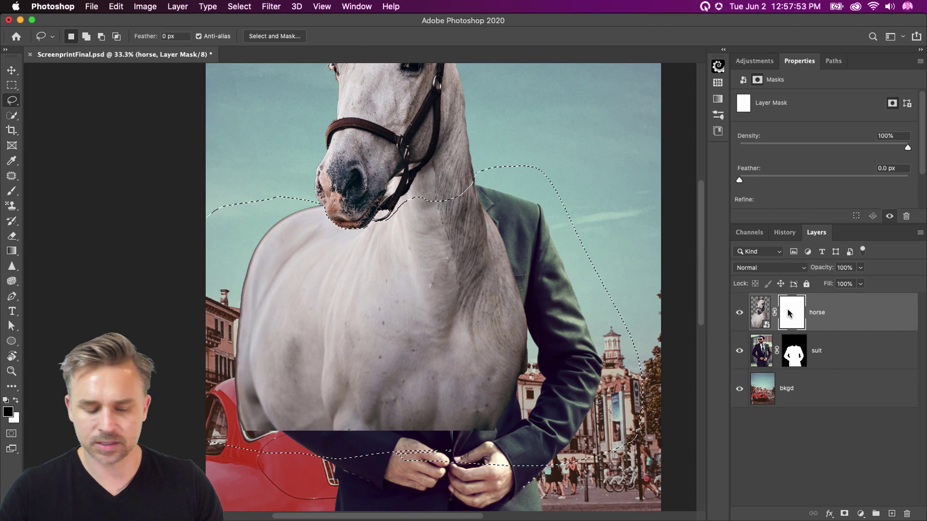
pyautogui.hotkey('shift', 'BackSpace')
pyautogui.press('Return')
pyautogui.press('super+d')
# Nudge the horse head down onto the suit collar and zoom in on the neck.
pyautogui.press('v')
pyautogui.moveTo(223, 142)
pyautogui.mouseDown()
pyautogui.moveTo(229, 241)
pyautogui.moveTo(221, 246)
pyautogui.mouseUp()
pyautogui.moveTo(355, 242); pyautogui.dragTo(338, 251)
pyautogui.press('super+equal')
pyautogui.press('super+equal')
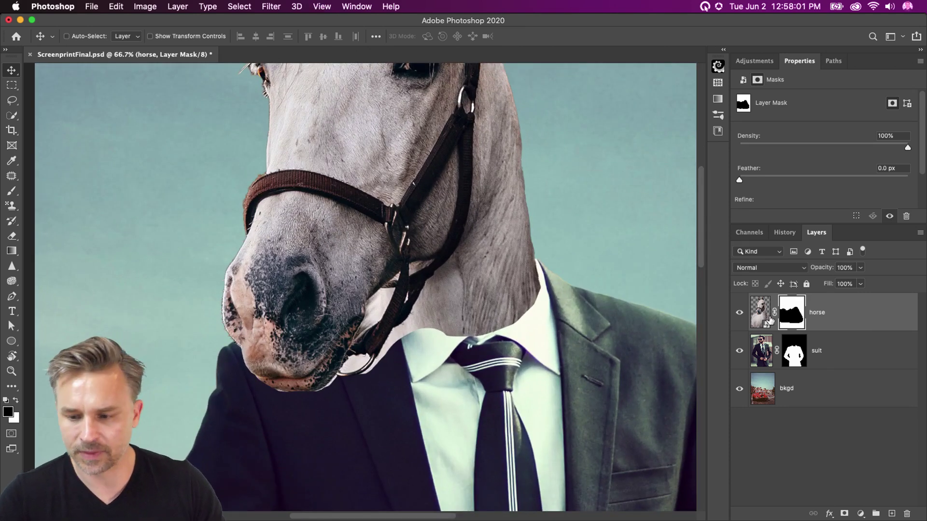
# Brush the horse mask along the collar edge so the neck tucks into the shirt, then fit the image on screen.
pyautogui.press('b')
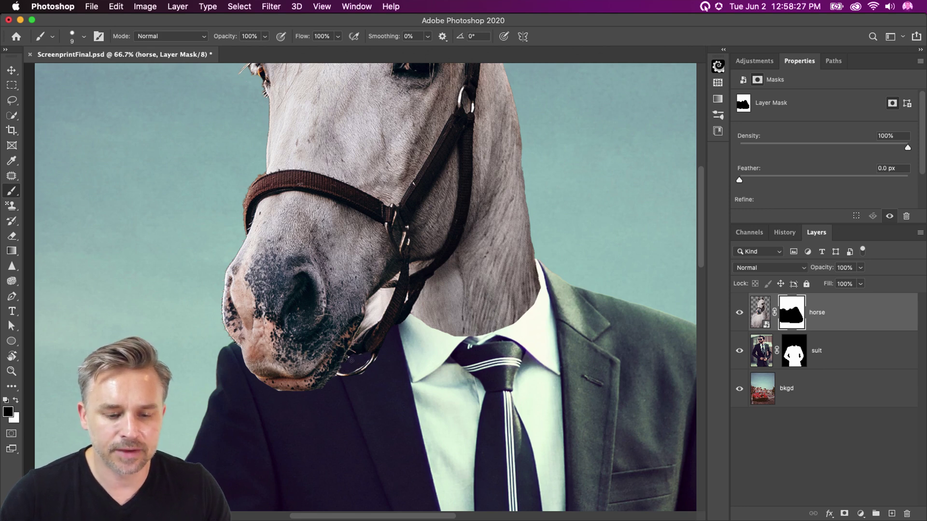
pyautogui.press('super+0')
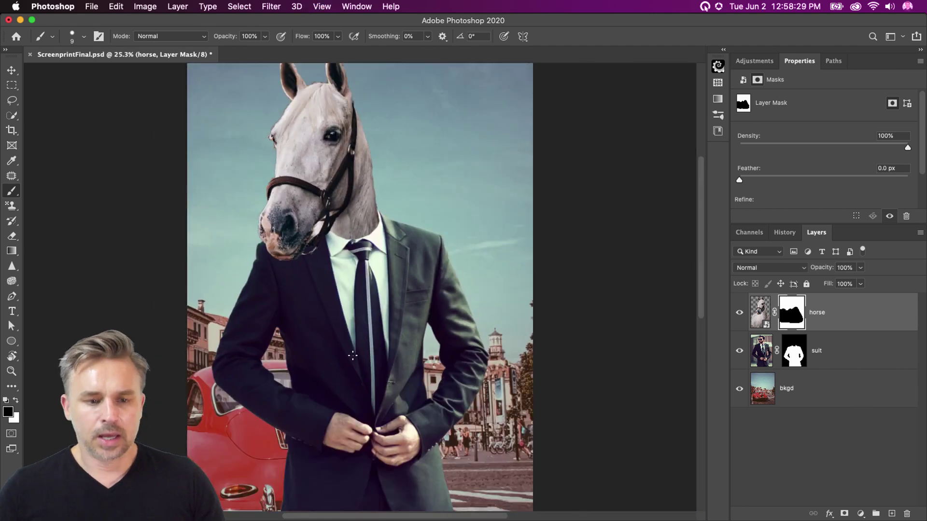
pyautogui.keyDown('shift'); pyautogui.click(826, 356); pyautogui.keyUp('shift')
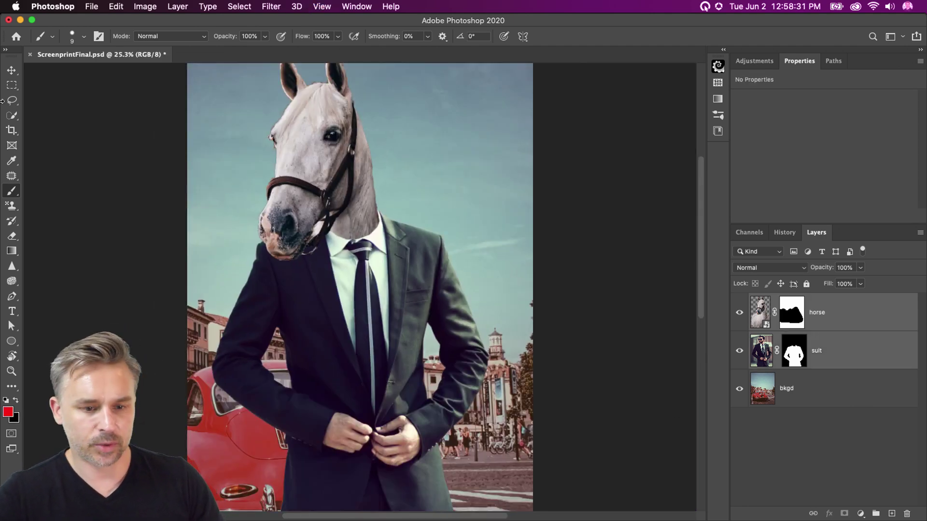
# Drag the horse and suit layers together down and to the right.
pyautogui.press('v')
pyautogui.moveTo(173, 132); pyautogui.dragTo(190, 177)
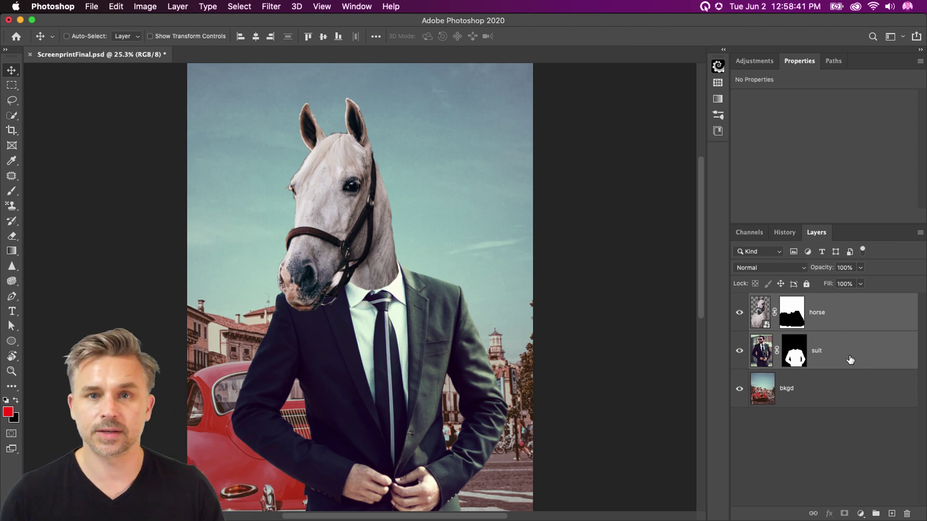
pyautogui.click(837, 319)
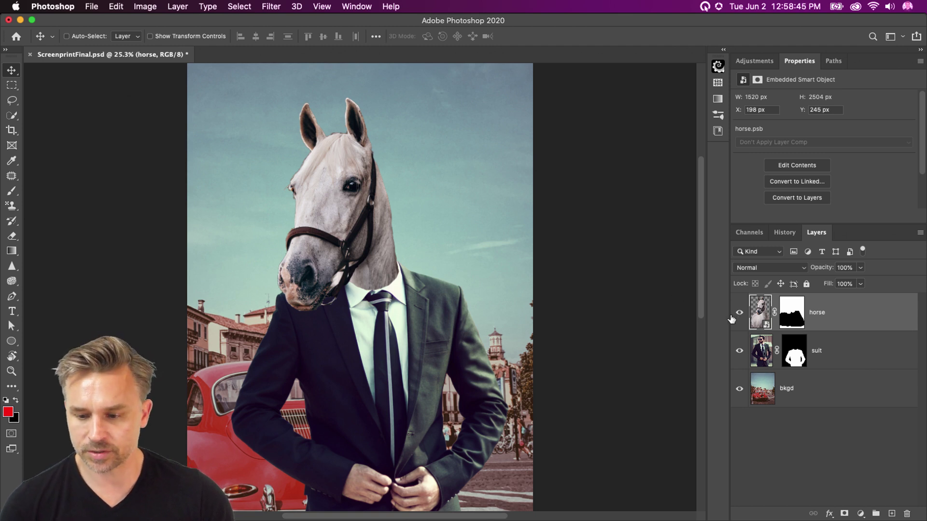
# Hide the horse and suit, then add a Gradient Map adjustment above the bkgd layer.
pyautogui.click(739, 312)
pyautogui.click(739, 350)
pyautogui.click(807, 389)
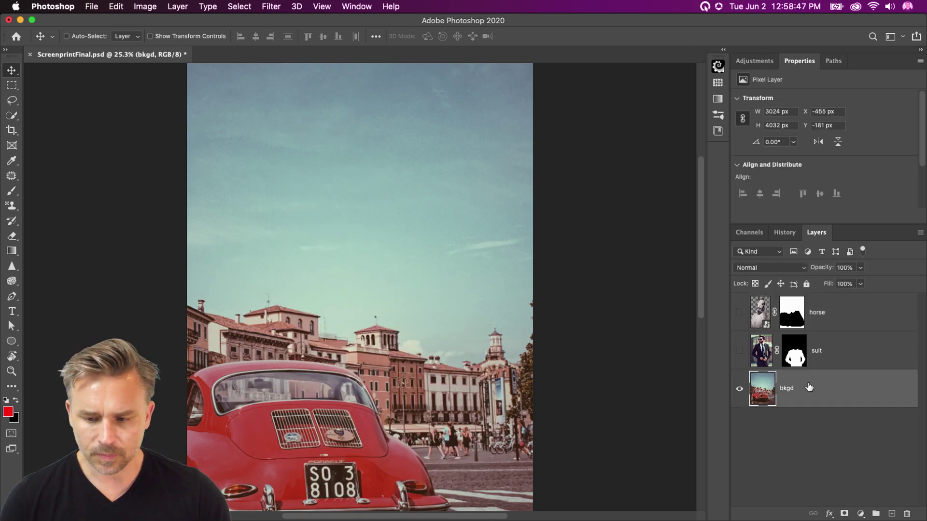
pyautogui.click(860, 514)
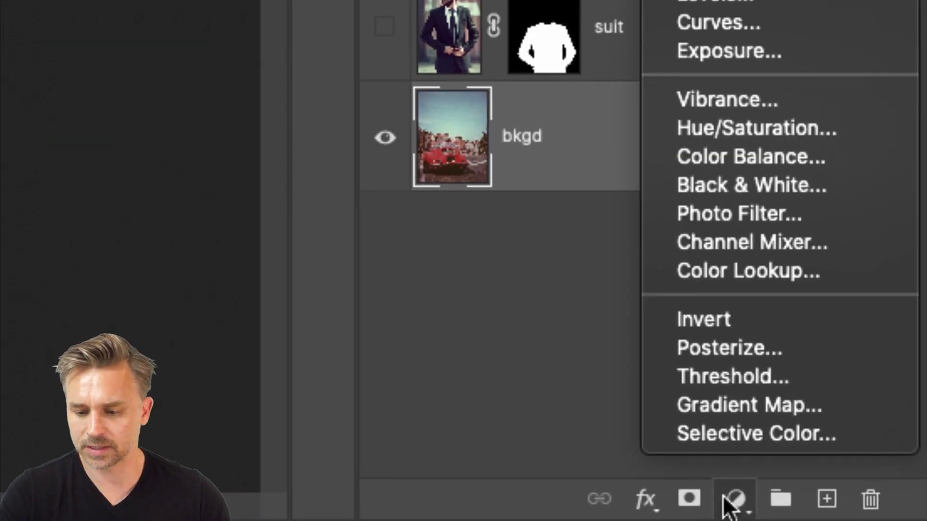
pyautogui.click(832, 405)
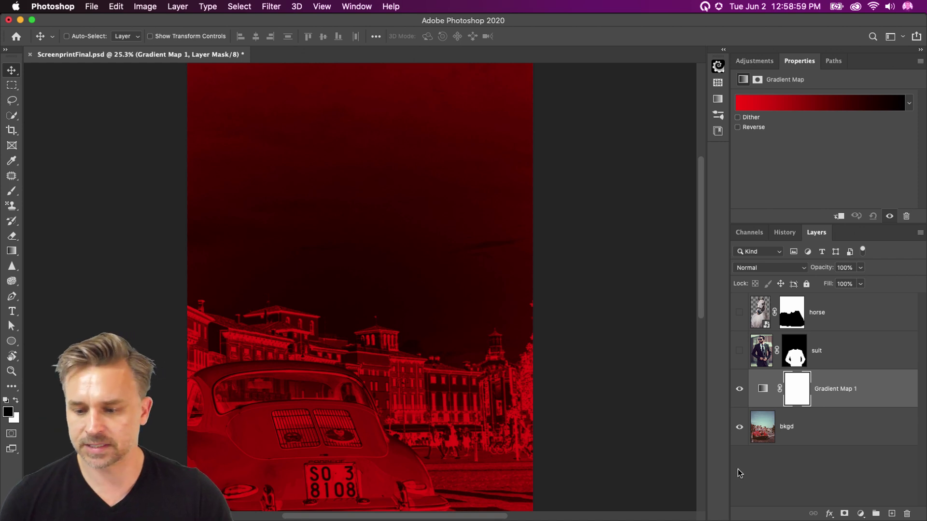
# Browse the Gradient Map's preset picker and its options menu.
pyautogui.press('super+2')
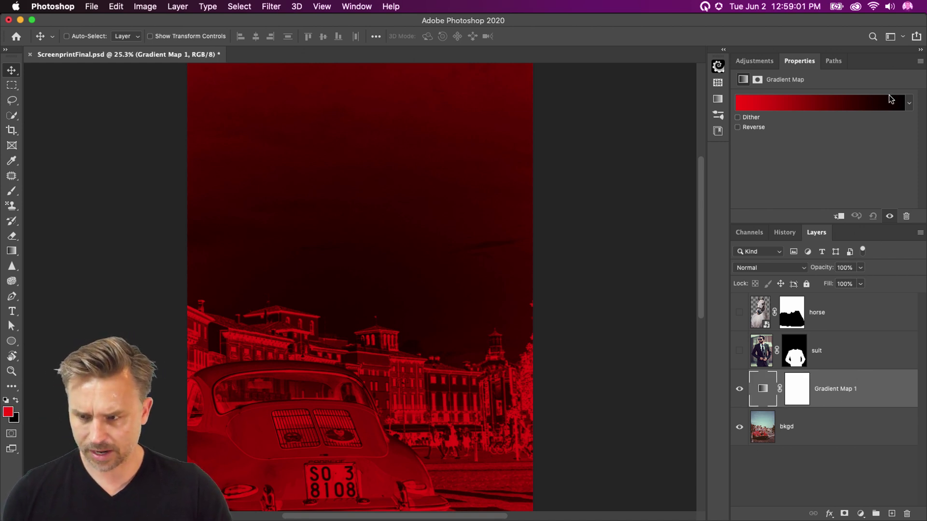
pyautogui.click(909, 103)
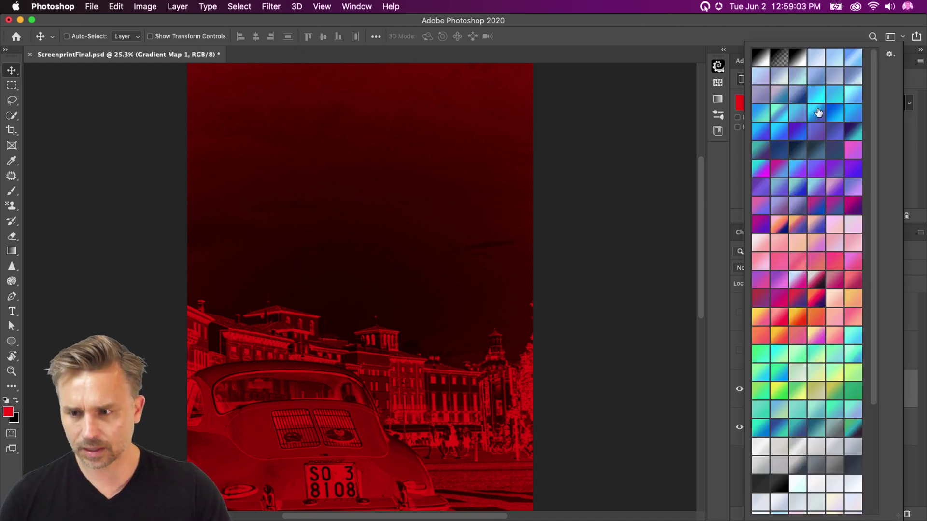
pyautogui.click(890, 54)
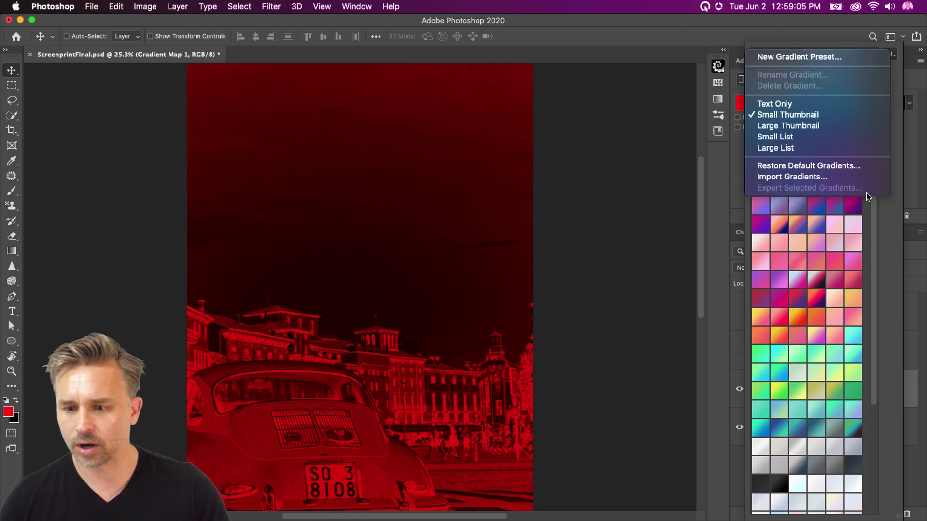
pyautogui.click(880, 221)
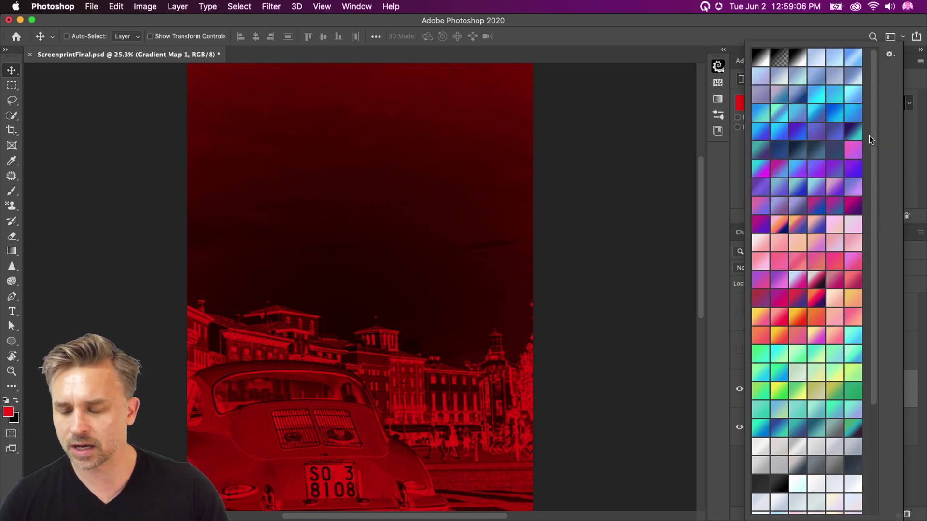
pyautogui.click(896, 161)
# Bring up the Gradients panel from the Window menu as a floating, enlarged panel.
pyautogui.click(356, 7)
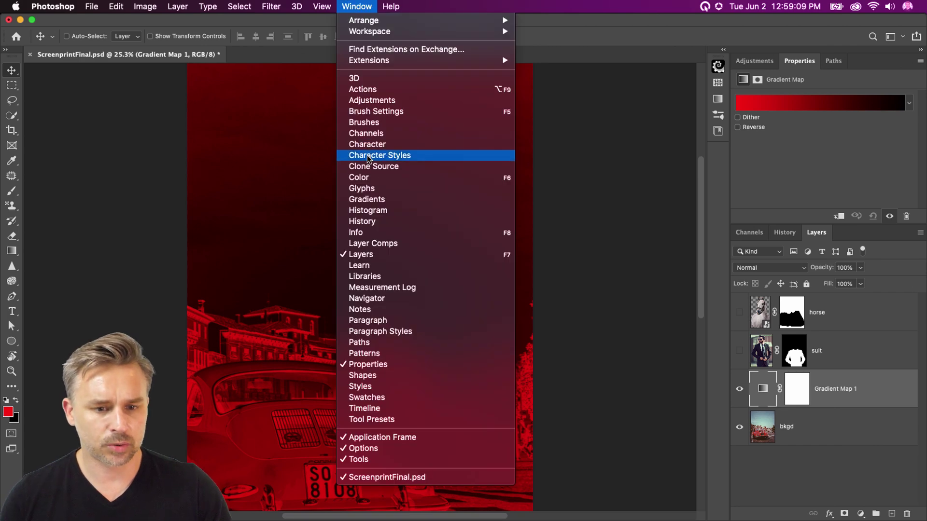
pyautogui.click(396, 202)
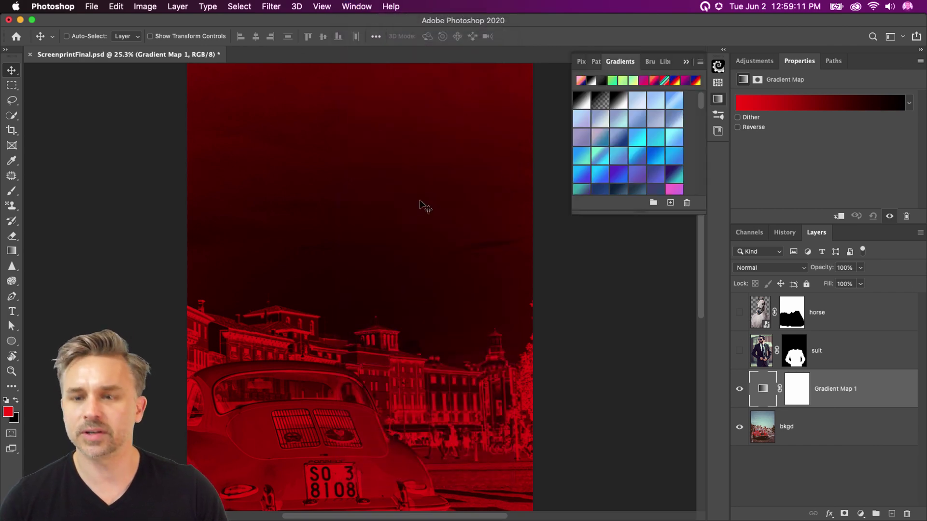
pyautogui.moveTo(623, 60); pyautogui.dragTo(442, 123)
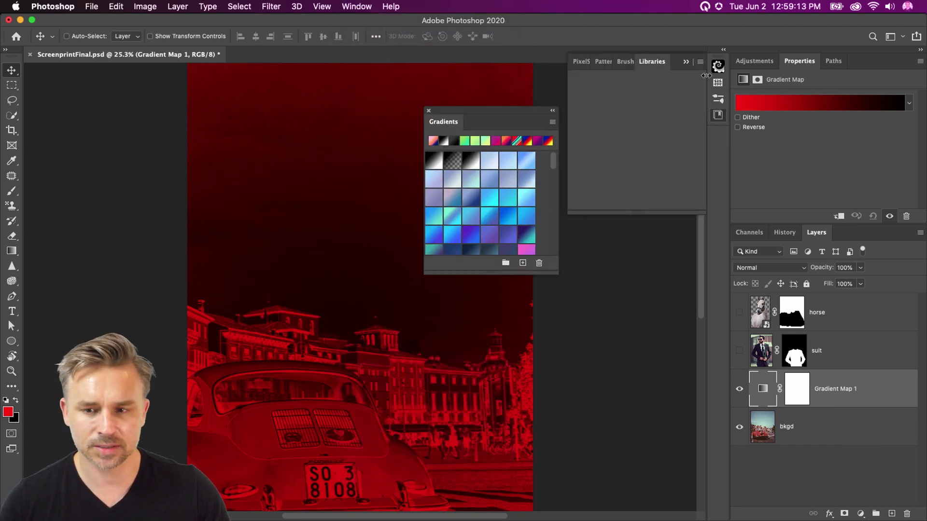
pyautogui.moveTo(557, 273); pyautogui.dragTo(703, 495)
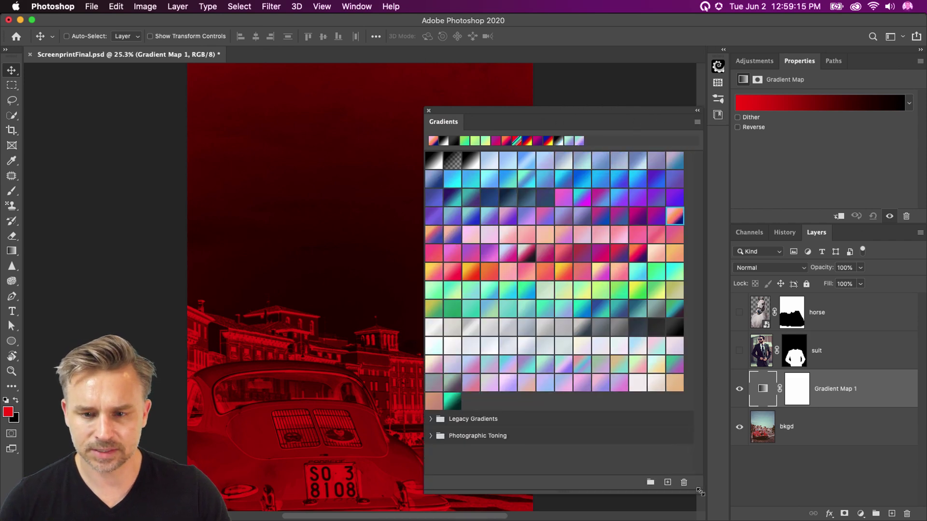
# Expand the Photographic Toning group and dock the Gradients panel on the right.
pyautogui.click(696, 122)
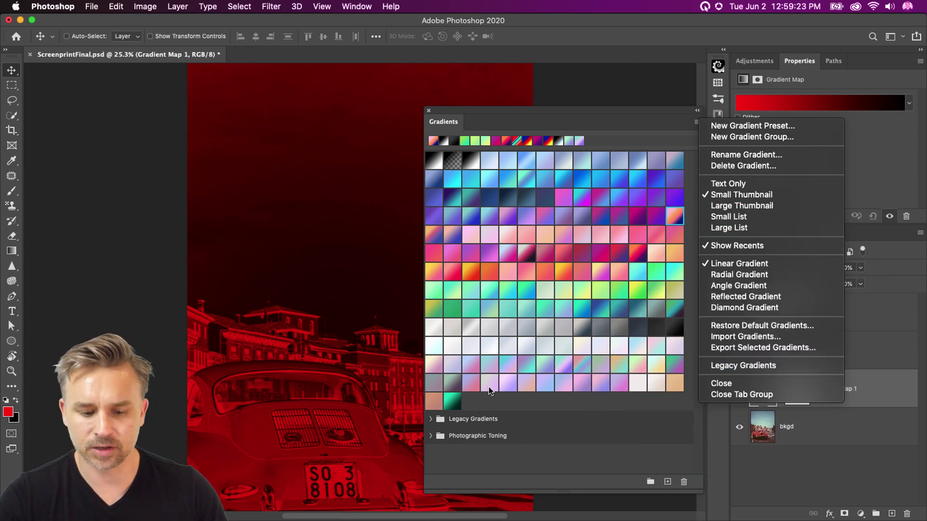
pyautogui.click(430, 439)
pyautogui.click(430, 436)
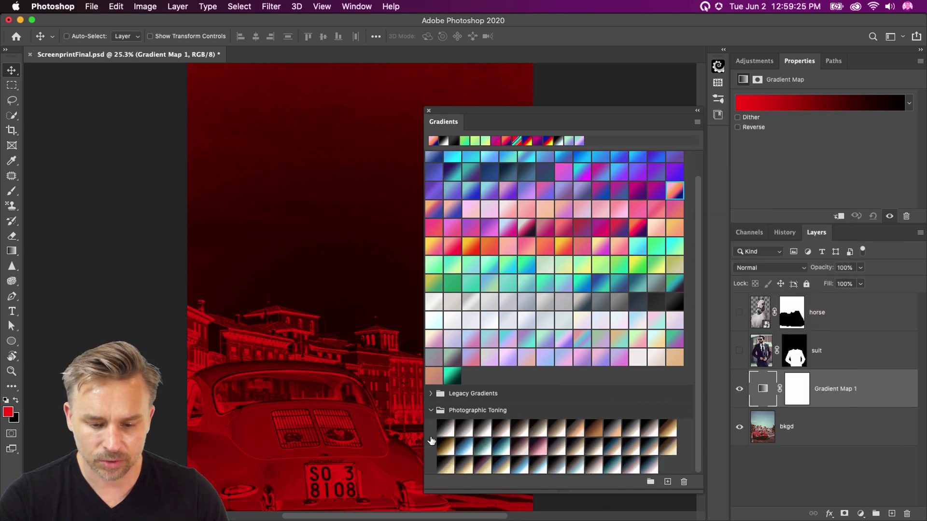
pyautogui.scroll(2, 442, 394)
pyautogui.scroll(1, 407, 119)
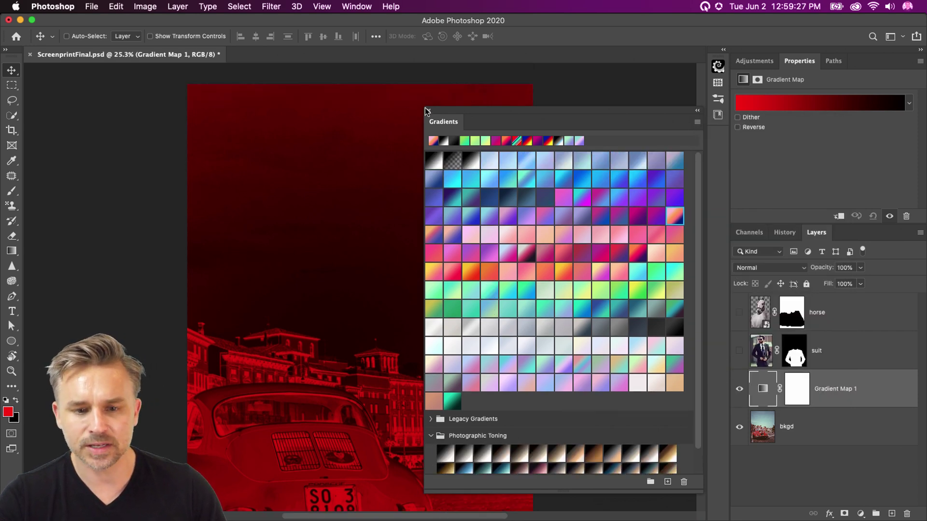
pyautogui.moveTo(431, 111); pyautogui.dragTo(719, 67)
# Apply the magenta-orange gradient preset to the background Gradient Map and reverse it.
pyautogui.click(908, 102)
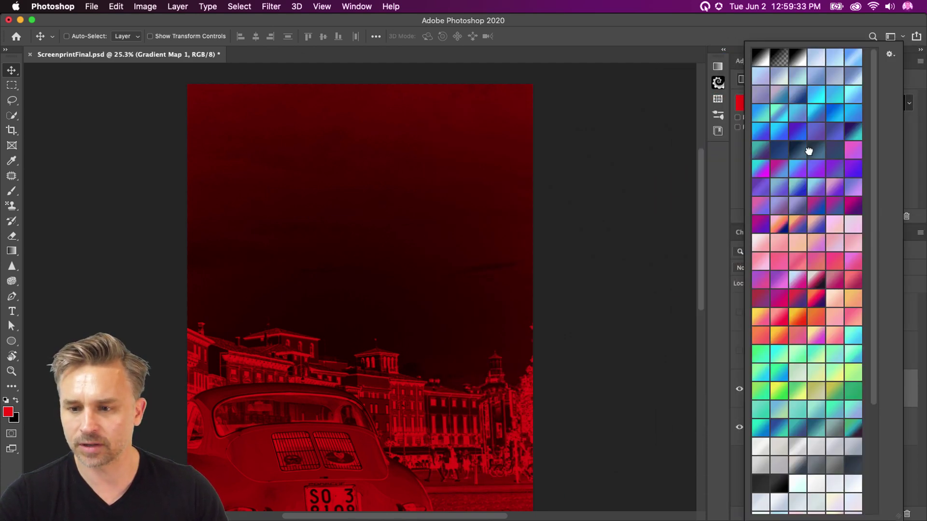
pyautogui.click(779, 225)
pyautogui.click(797, 297)
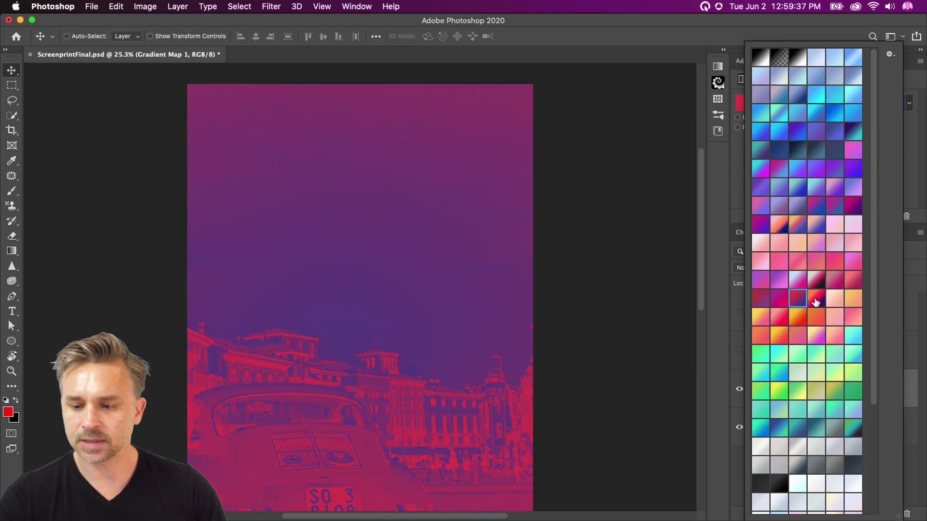
pyautogui.click(816, 302)
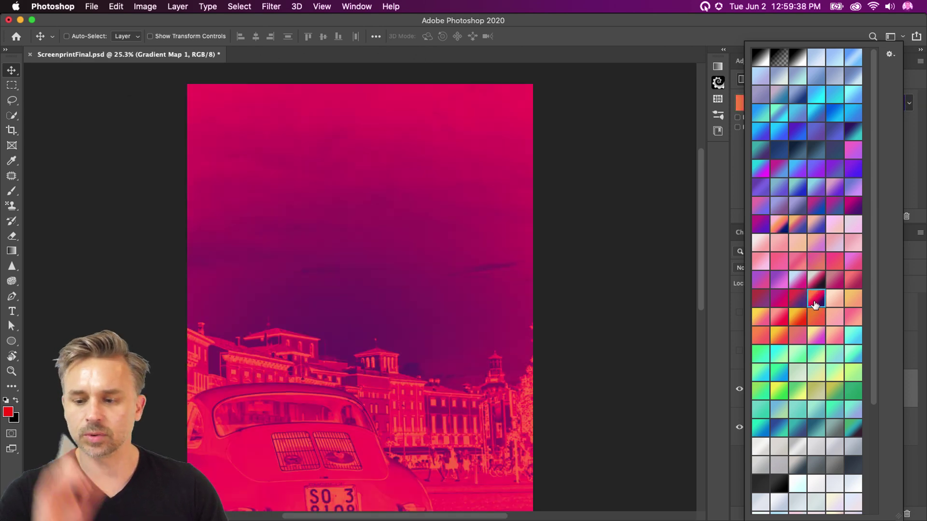
pyautogui.click(910, 154)
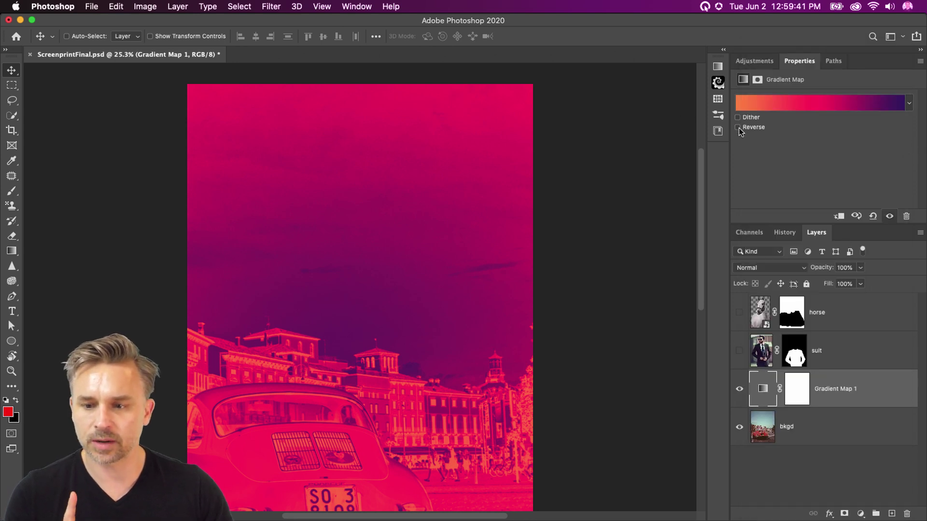
pyautogui.click(737, 127)
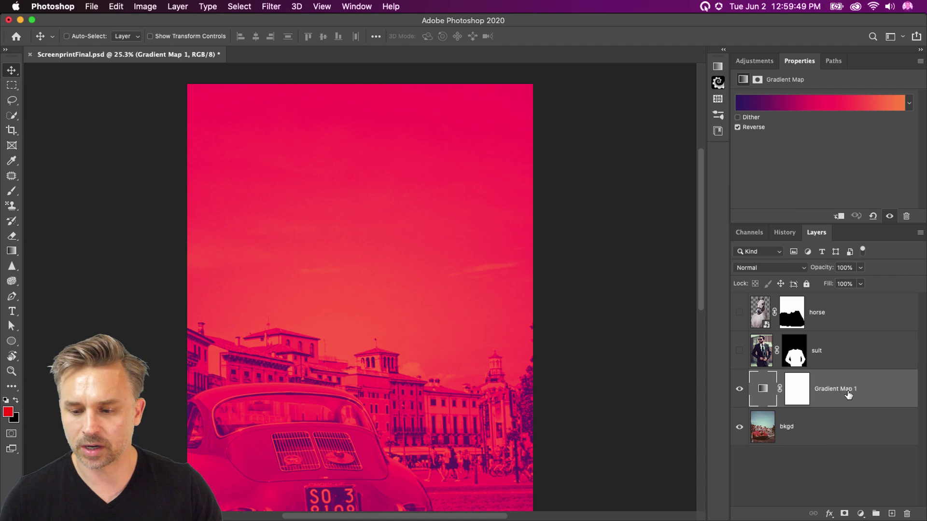
# Show the suit layer and add a Gradient Map above it with a purple-magenta preset.
pyautogui.click(739, 351)
pyautogui.click(846, 348)
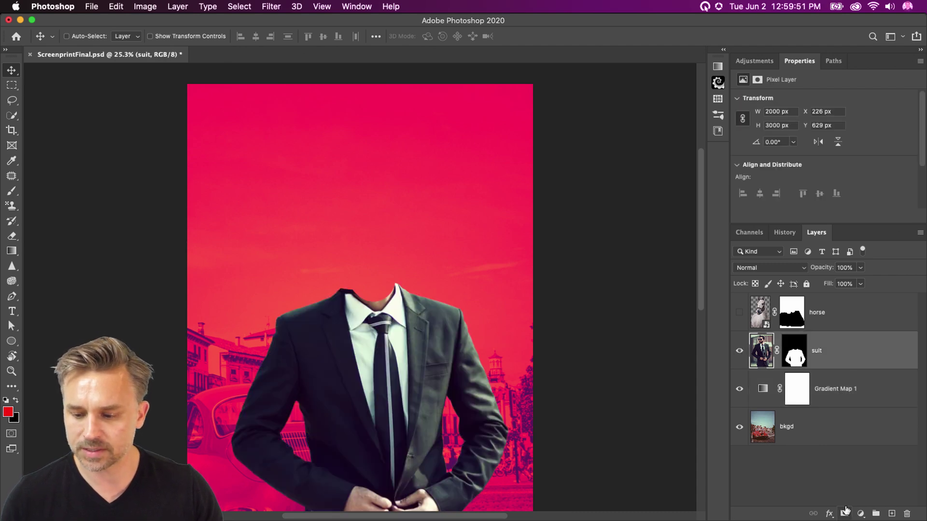
pyautogui.click(860, 513)
pyautogui.click(890, 482)
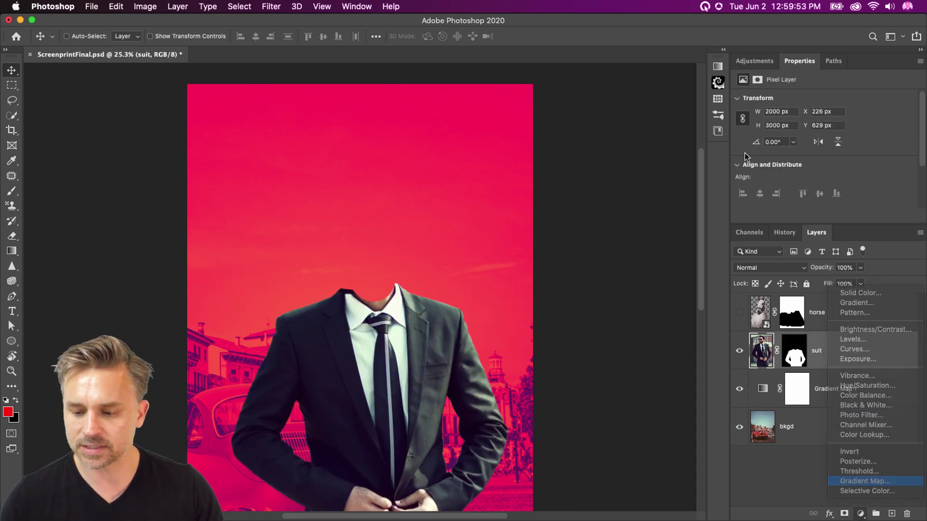
pyautogui.click(909, 104)
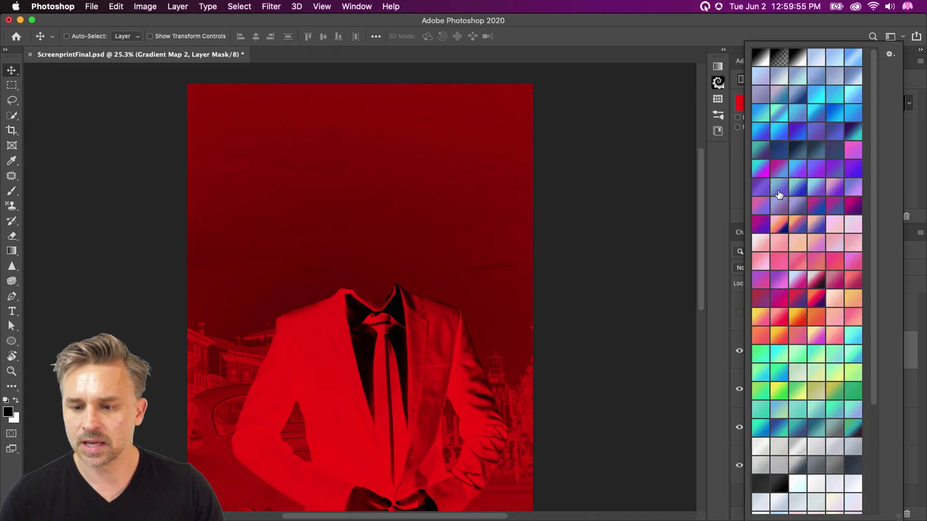
pyautogui.click(756, 223)
pyautogui.press('Return')
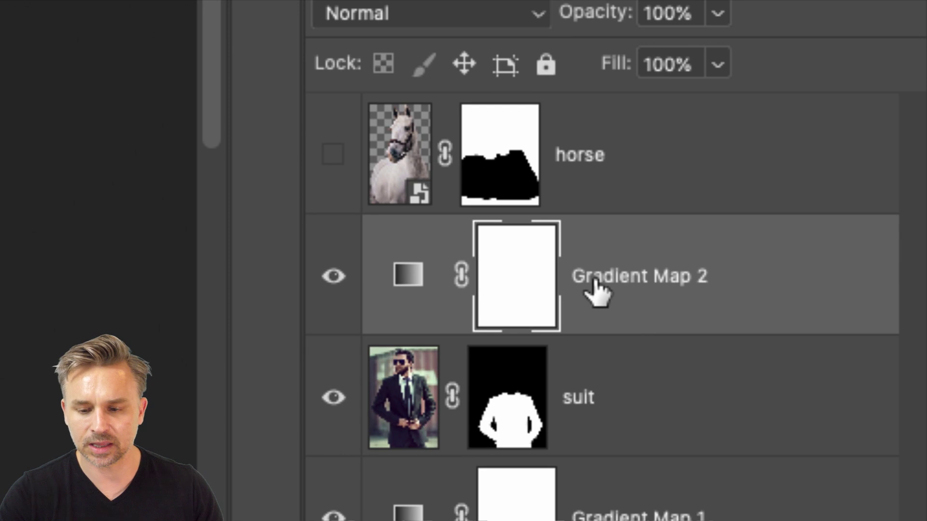
# Clip Gradient Map 2 to the suit and reverse its gradient to turn the suit blue-purple.
pyautogui.rightClick(762, 276)
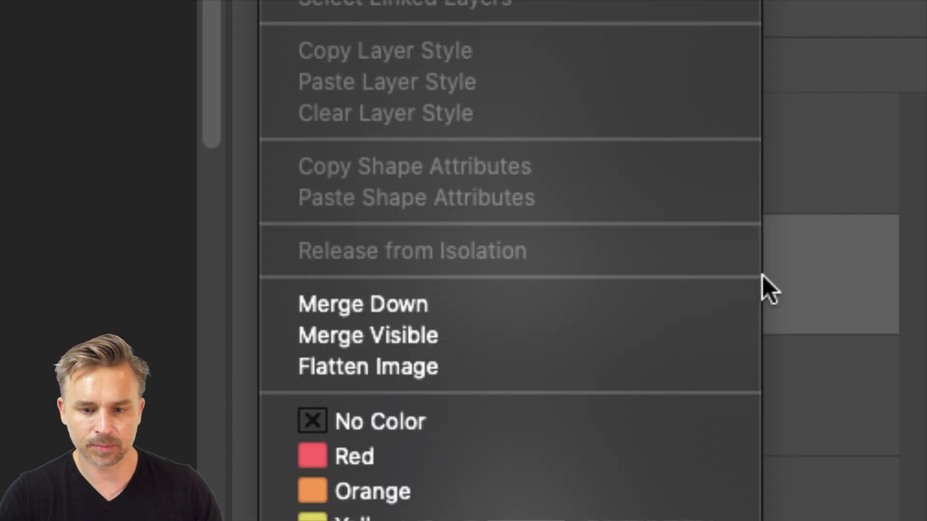
pyautogui.press('Escape')
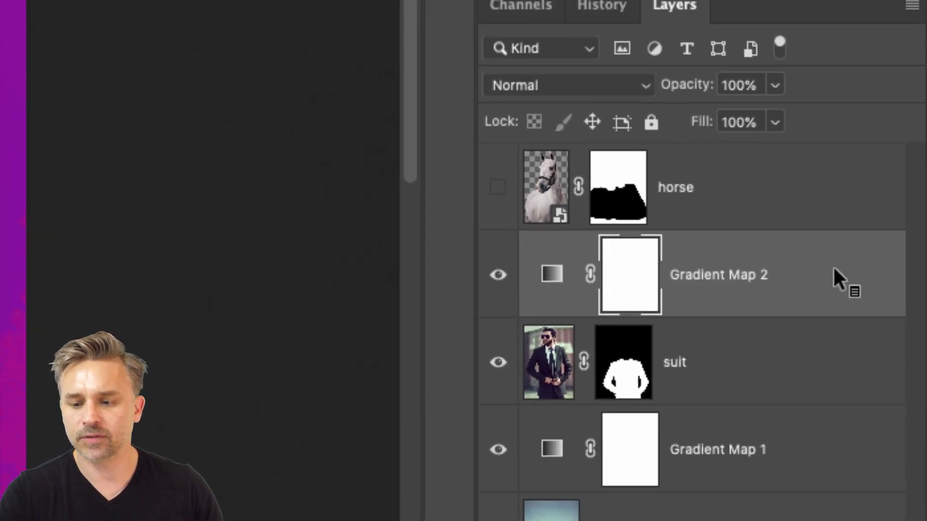
pyautogui.rightClick(830, 265)
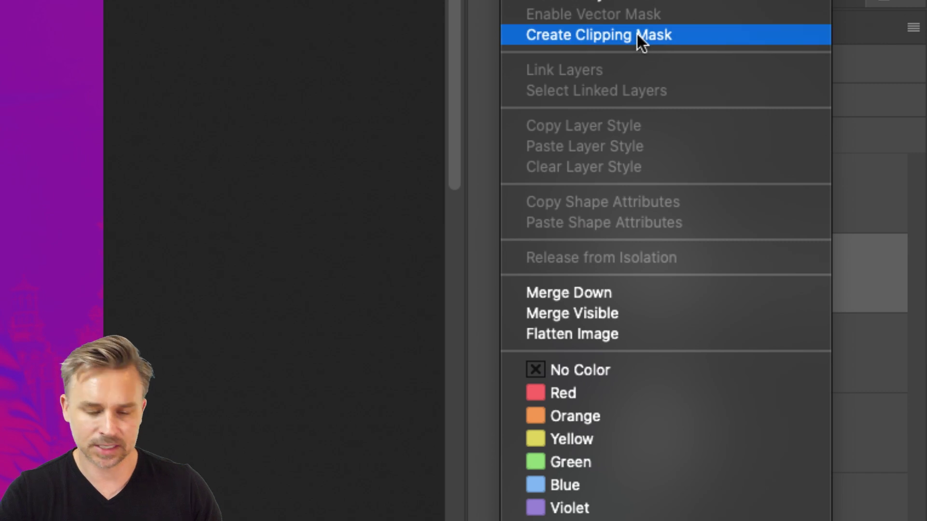
pyautogui.click(658, 149)
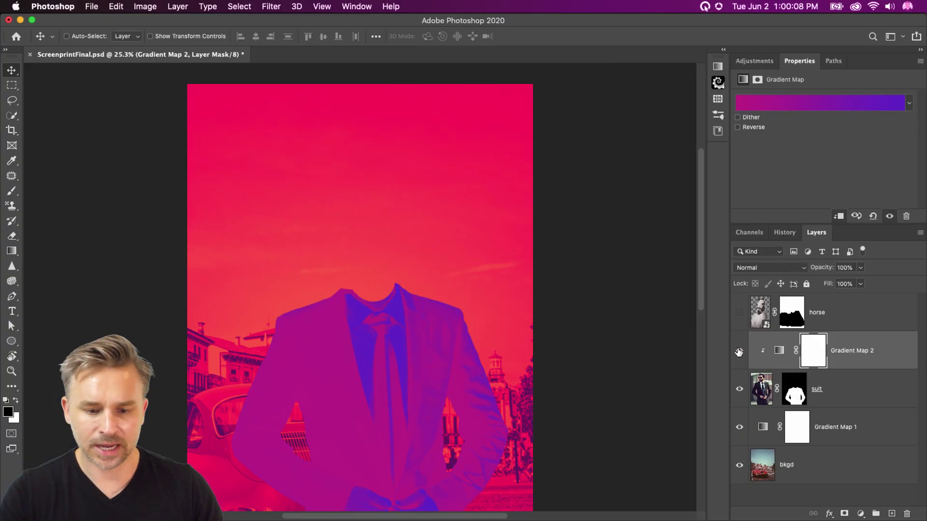
pyautogui.click(738, 352)
pyautogui.click(737, 354)
pyautogui.click(737, 354)
pyautogui.click(736, 354)
pyautogui.click(778, 350)
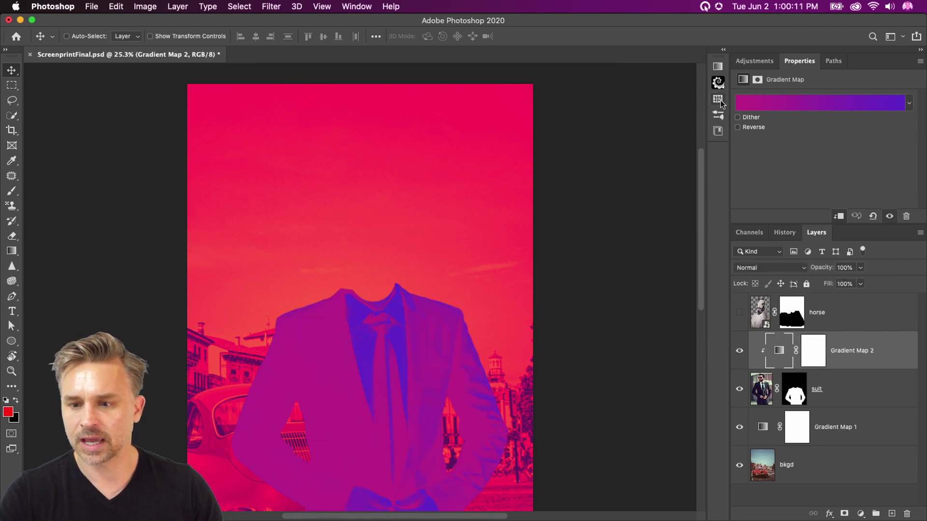
pyautogui.click(738, 128)
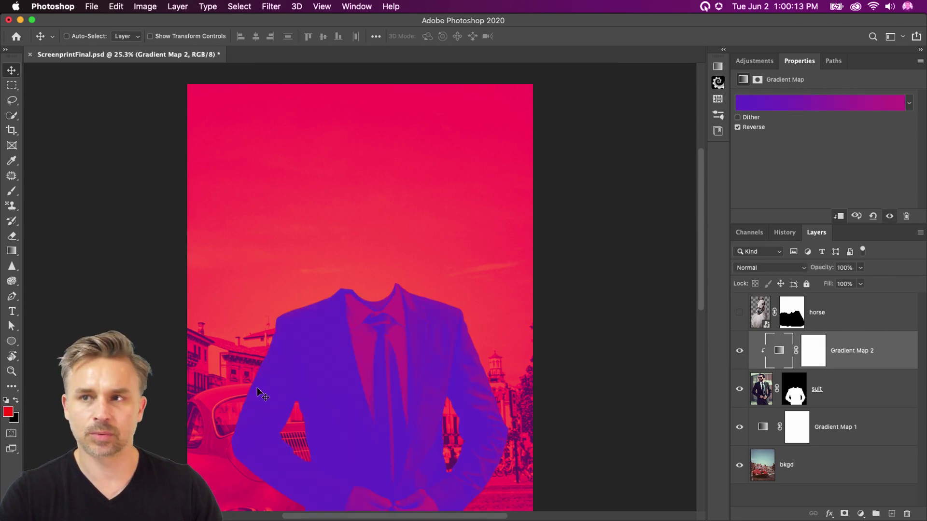
# Show the horse layer, add Gradient Map 3 above it, and clip it to the horse.
pyautogui.click(738, 312)
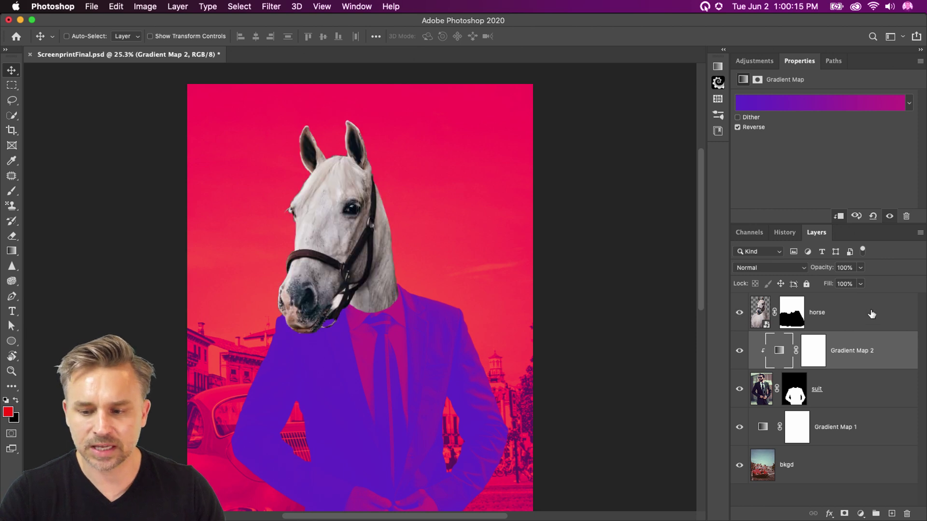
pyautogui.click(869, 315)
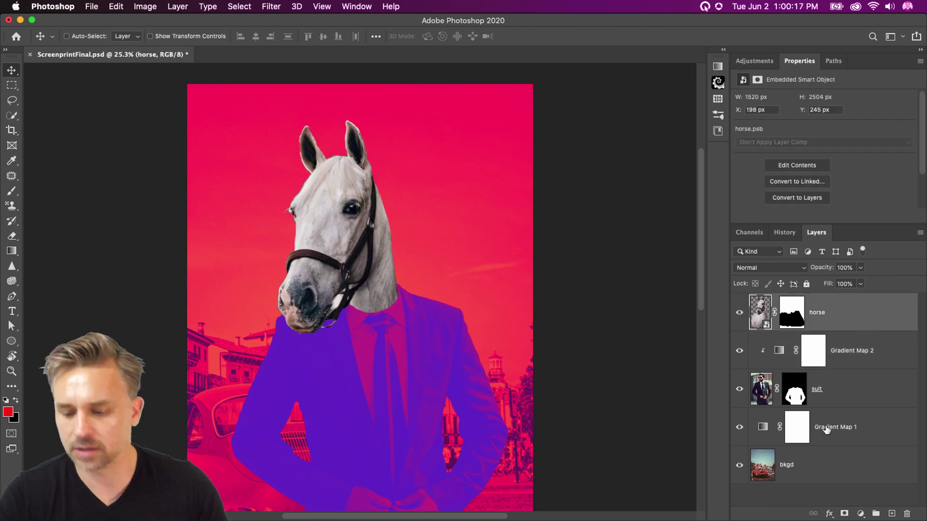
pyautogui.click(861, 513)
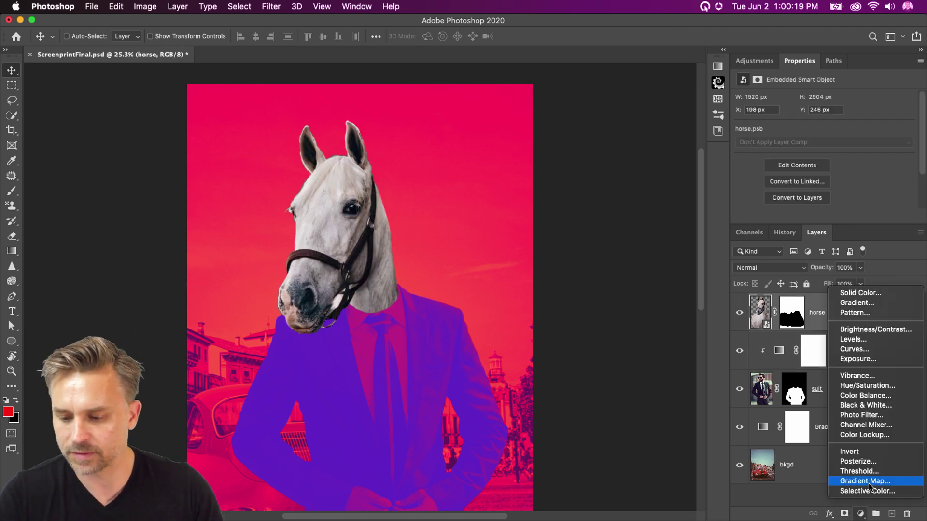
pyautogui.click(866, 481)
pyautogui.moveTo(840, 333); pyautogui.dragTo(851, 328)
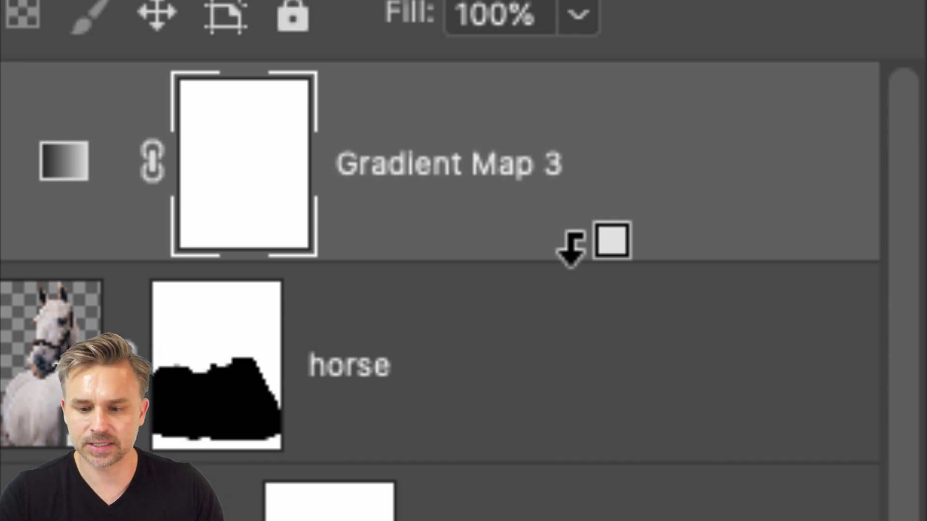
pyautogui.keyDown('alt'); pyautogui.click(572, 249); pyautogui.keyUp('alt')
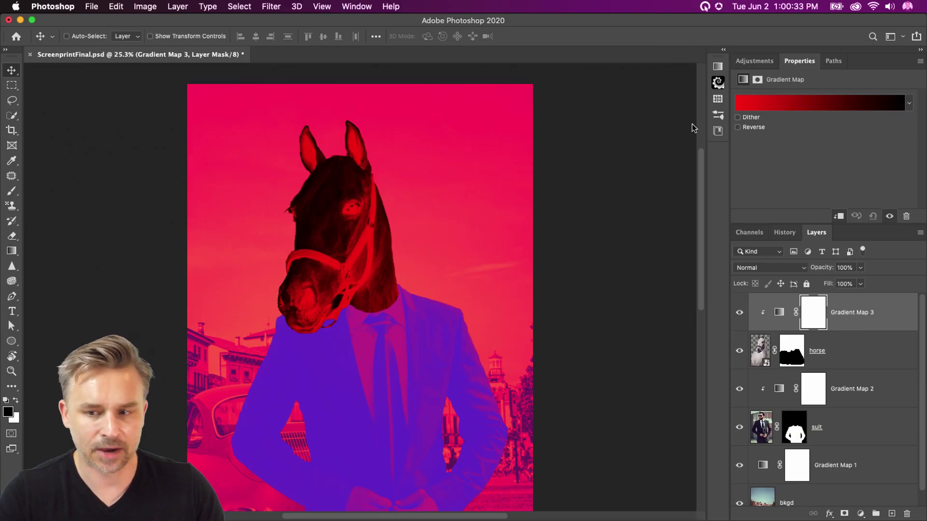
# Reverse the horse's Gradient Map 3.
pyautogui.click(908, 106)
pyautogui.click(743, 131)
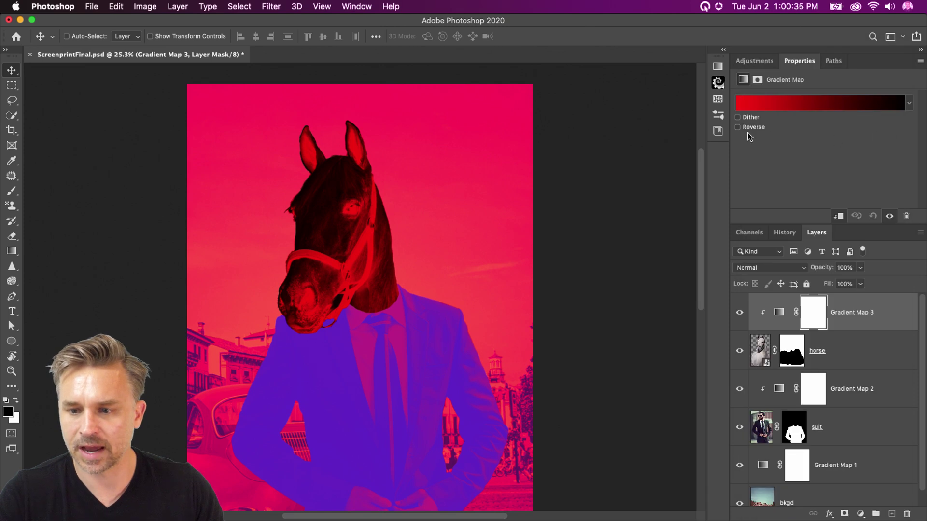
pyautogui.click(737, 127)
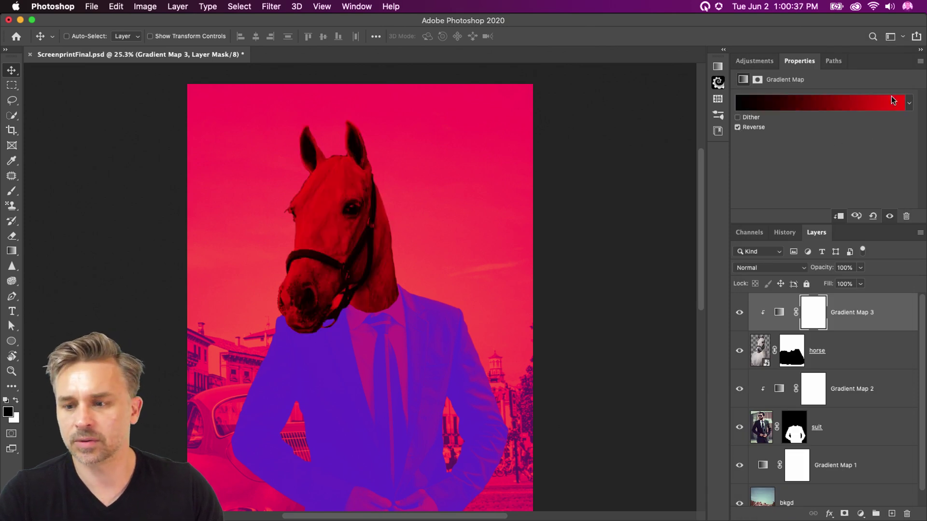
# Choose the red-to-purple Red_06 preset for the horse and open it in the Gradient Editor.
pyautogui.click(909, 106)
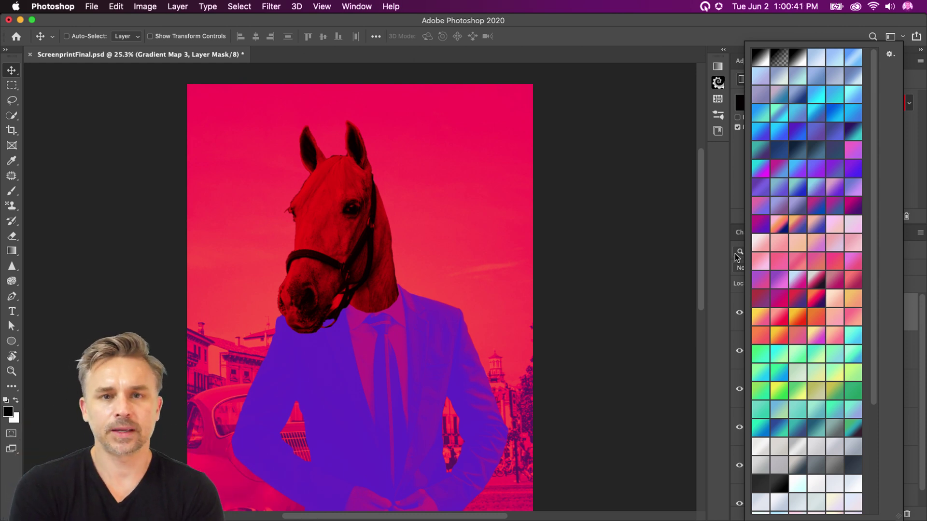
pyautogui.click(779, 225)
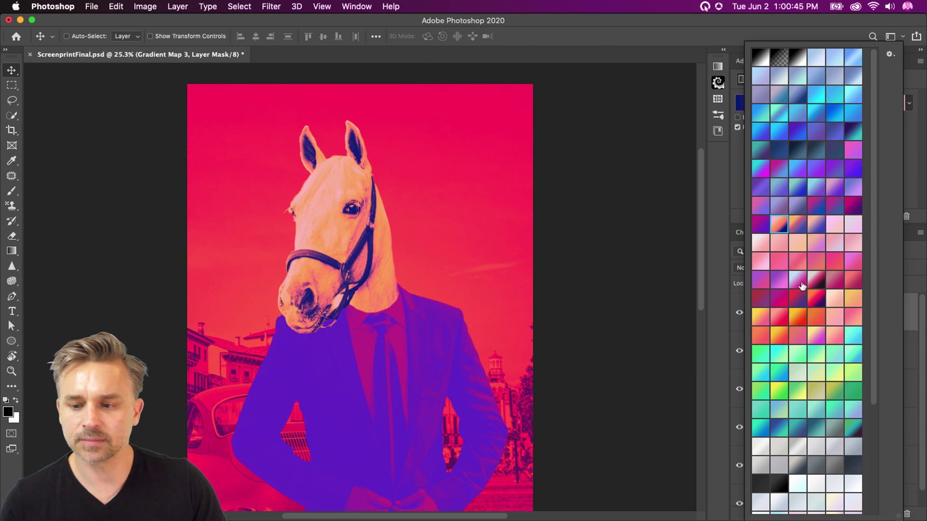
pyautogui.click(809, 300)
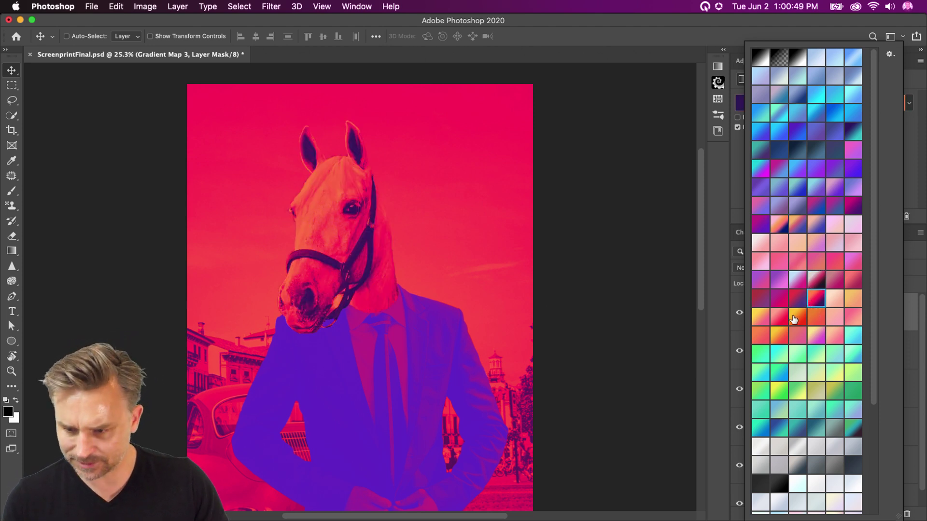
pyautogui.click(795, 318)
pyautogui.click(794, 296)
pyautogui.click(794, 316)
pyautogui.click(792, 296)
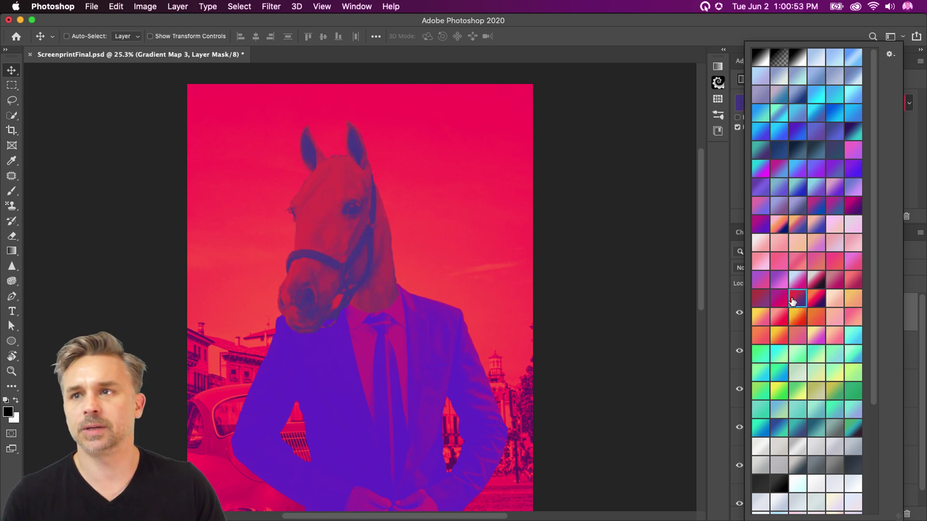
pyautogui.click(913, 180)
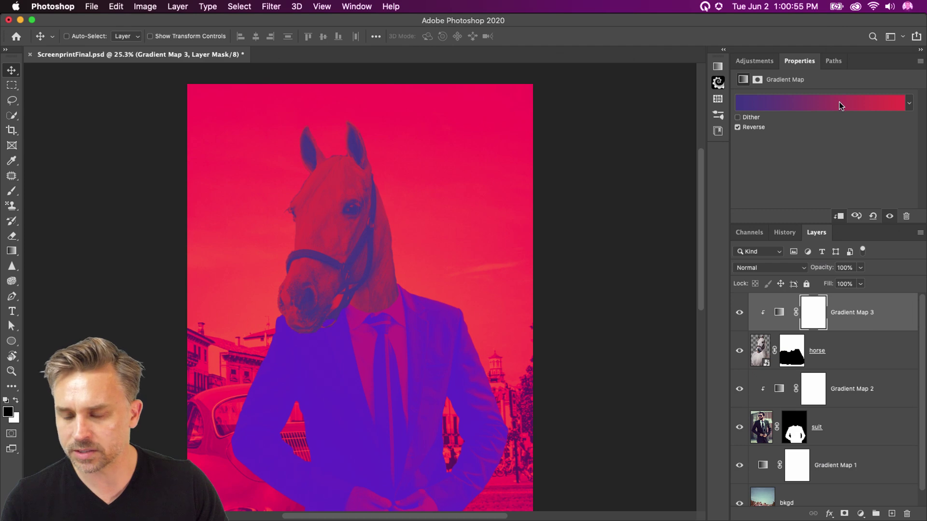
pyautogui.click(839, 102)
# Add a pale yellow start stop, move the red stop to 27%, and apply the horse gradient.
pyautogui.moveTo(538, 412); pyautogui.dragTo(604, 411)
pyautogui.click(541, 413)
pyautogui.doubleClick(541, 412)
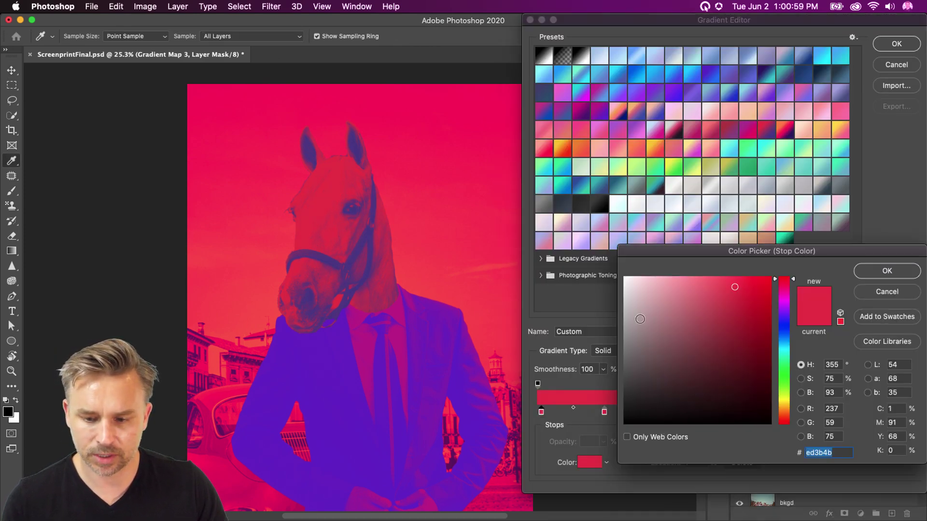
pyautogui.click(675, 265)
pyautogui.press('Return')
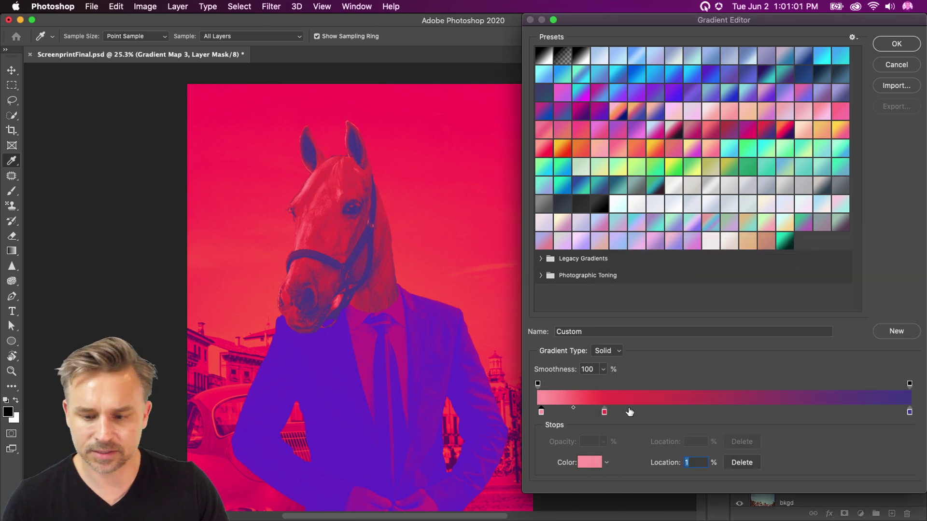
pyautogui.moveTo(604, 411); pyautogui.dragTo(639, 413)
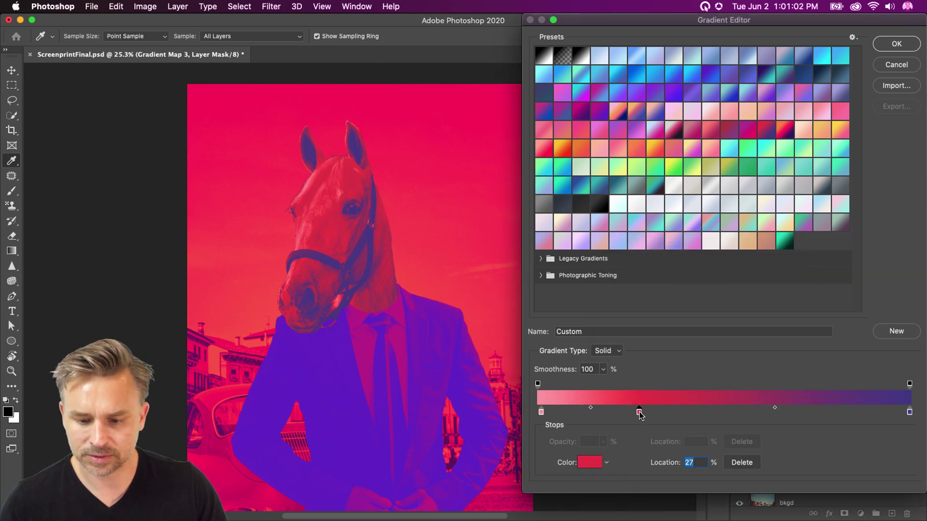
pyautogui.doubleClick(541, 412)
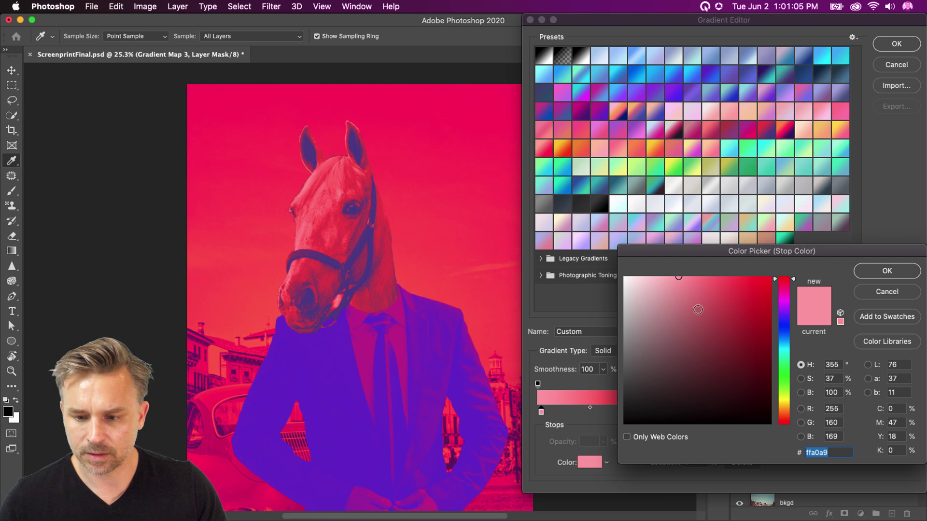
pyautogui.moveTo(786, 381); pyautogui.dragTo(784, 402)
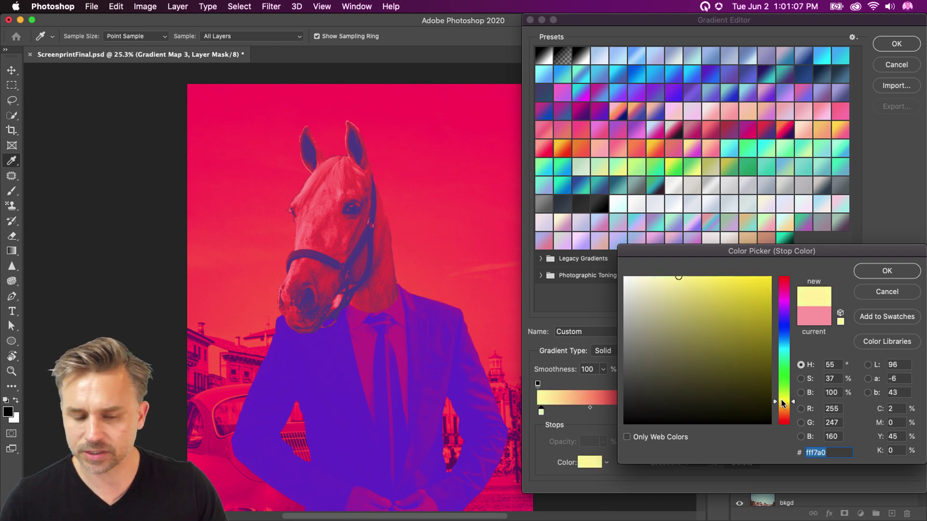
pyautogui.click(866, 273)
pyautogui.click(880, 47)
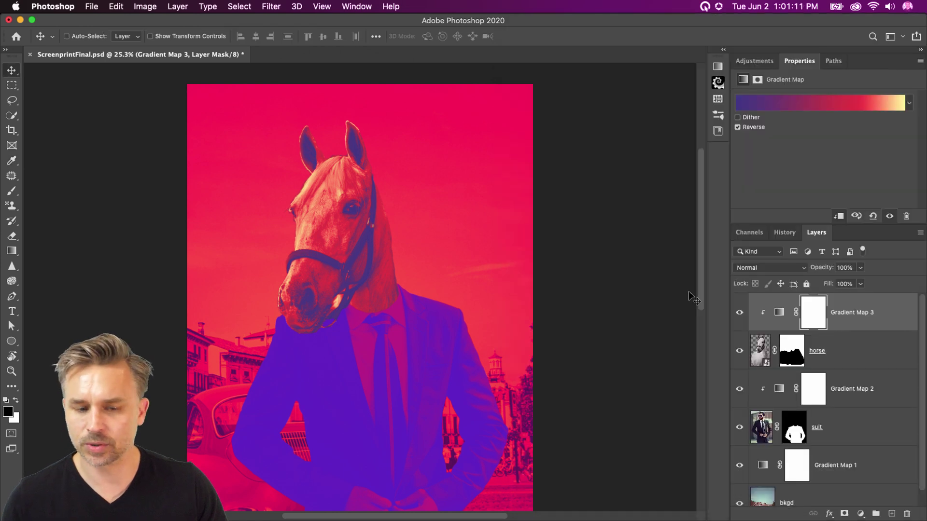
# Select the suit's Gradient Map 2 and switch its gradient to the Red_07 preset.
pyautogui.click(844, 393)
pyautogui.click(804, 102)
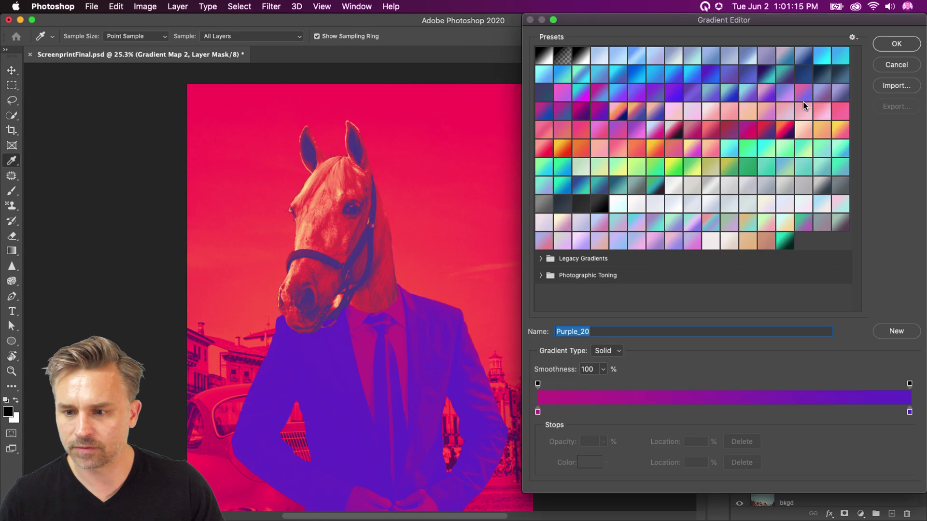
pyautogui.click(803, 111)
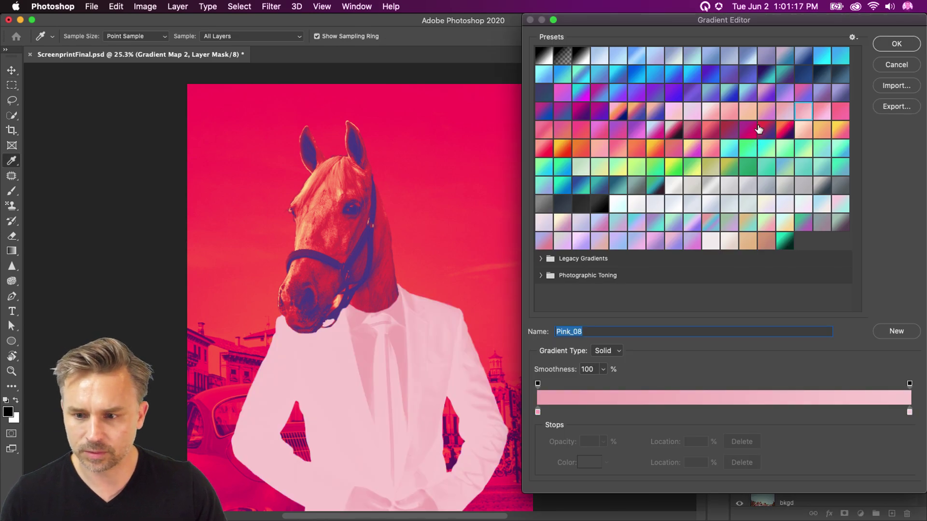
pyautogui.click(783, 135)
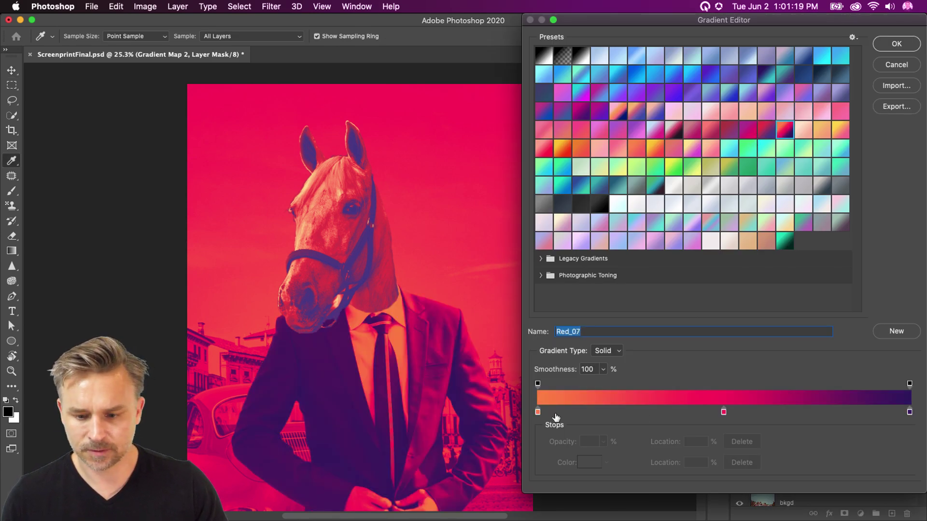
# Move the orange stop to 10%, add a purple stop near 76%, and set a deep purple end stop.
pyautogui.click(537, 412)
pyautogui.moveTo(537, 413); pyautogui.dragTo(575, 413)
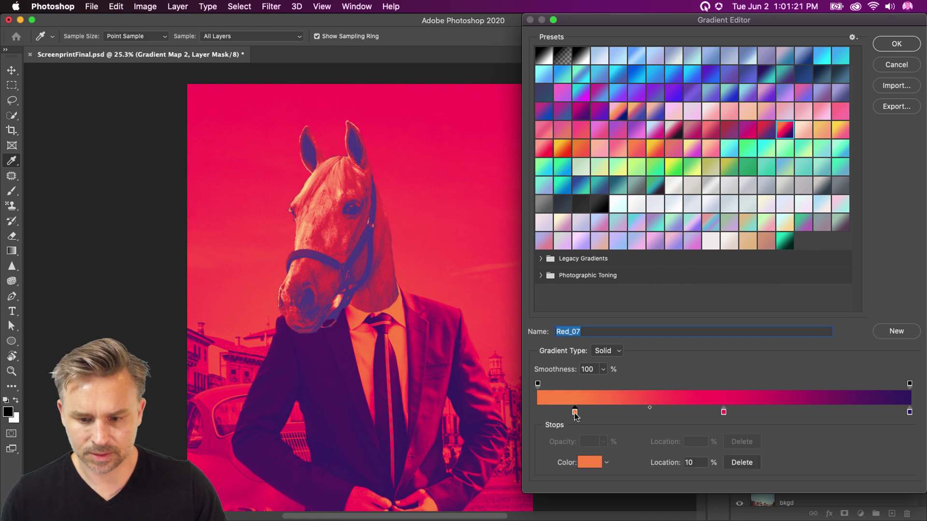
pyautogui.click(909, 412)
pyautogui.click(837, 412)
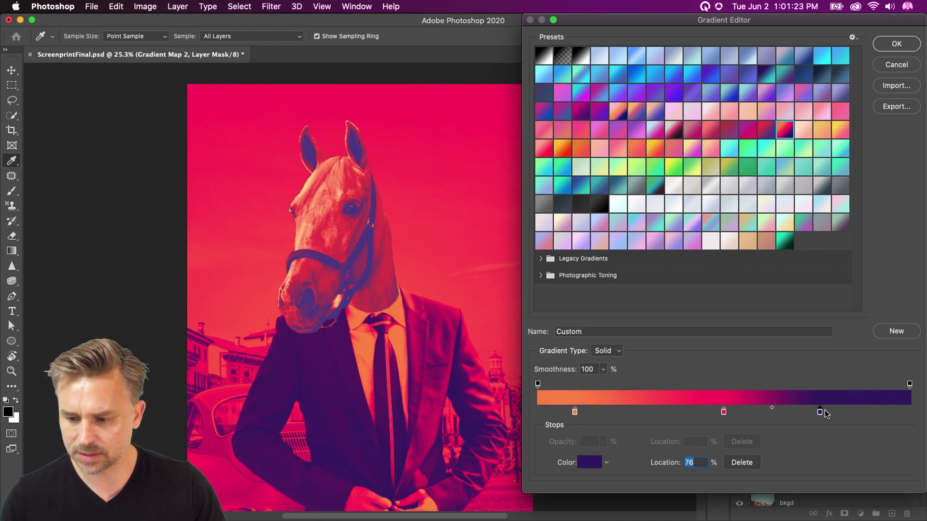
pyautogui.click(909, 413)
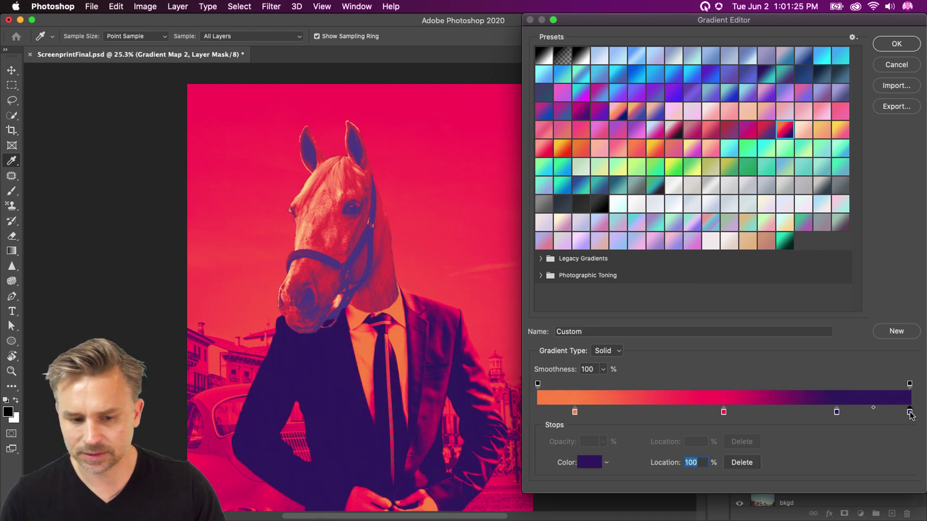
pyautogui.doubleClick(909, 412)
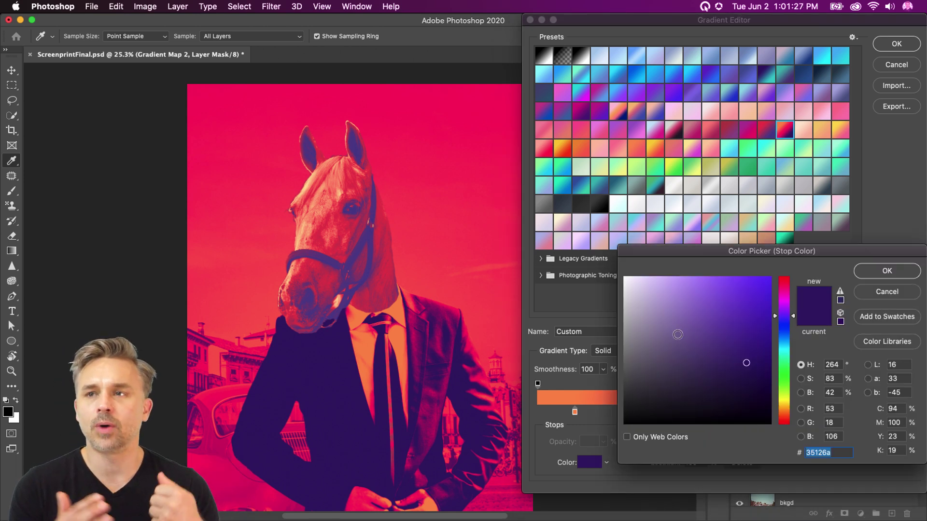
pyautogui.click(887, 270)
# Apply the suit gradient and quick-export the artwork as ScreenprintFinal.jpg on the Desktop.
pyautogui.click(895, 46)
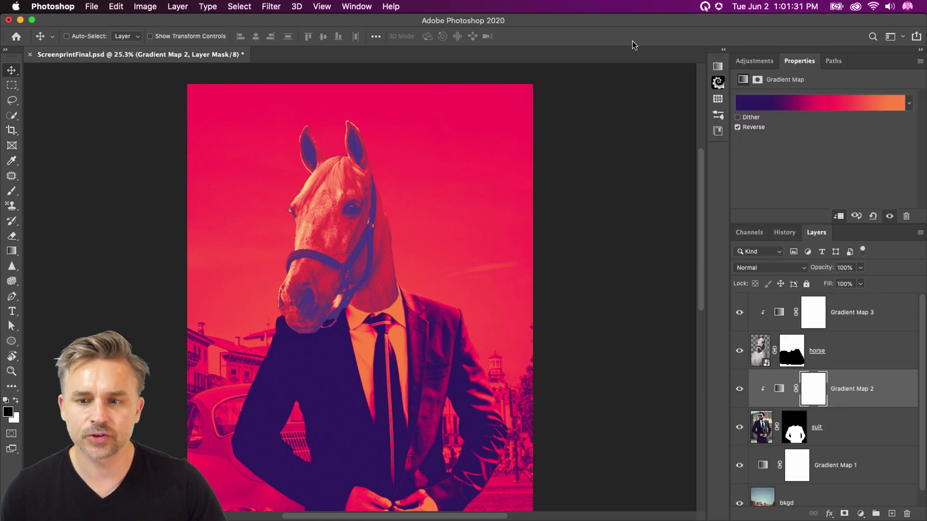
pyautogui.click(91, 6)
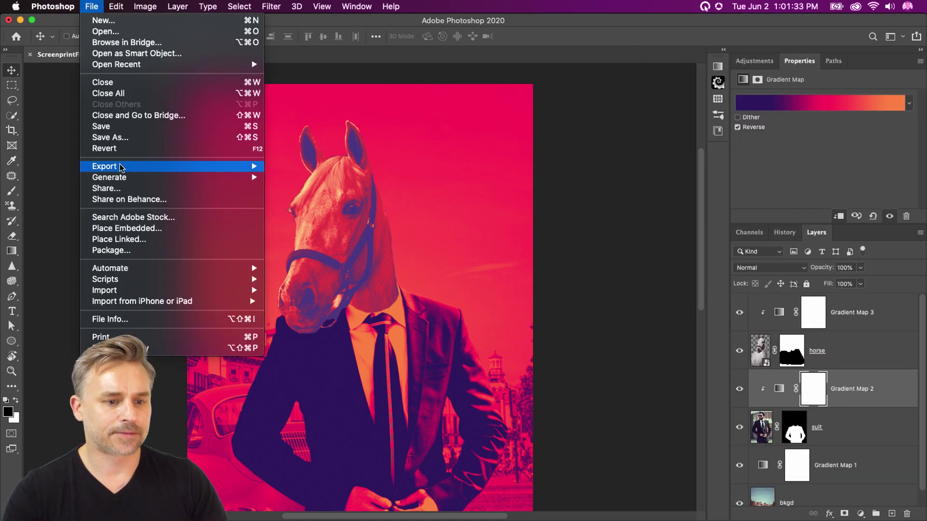
pyautogui.moveTo(121, 166)
pyautogui.click(330, 166)
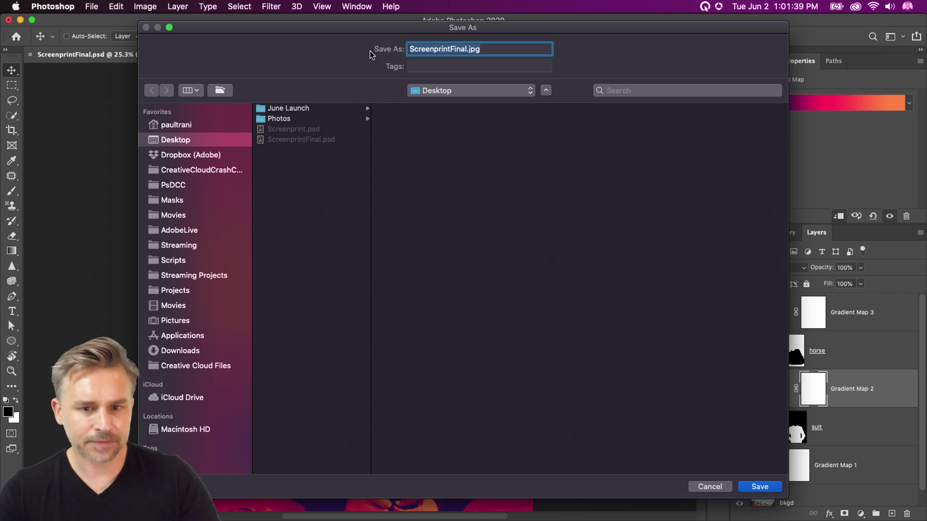
pyautogui.click(758, 486)
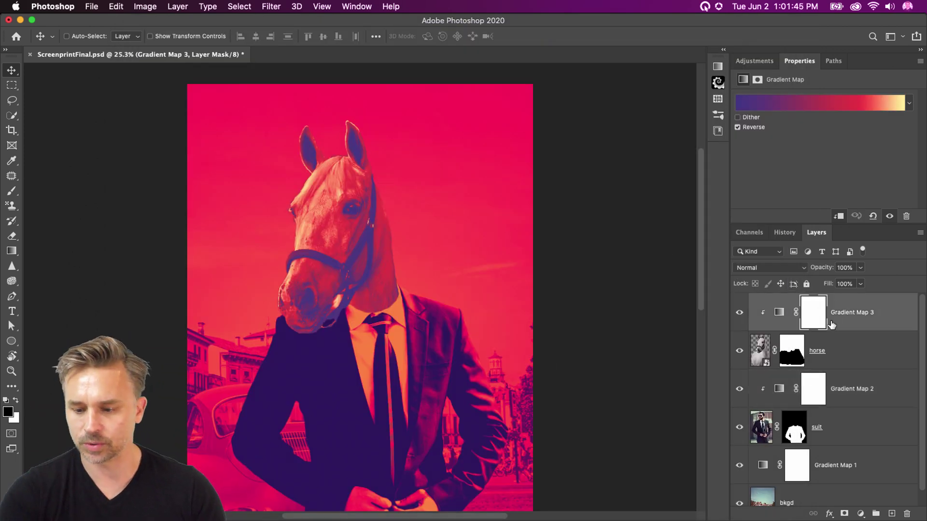
# Convert all layers down to bkgd into one smart object named 'halftone'.
pyautogui.doubleClick(860, 62)
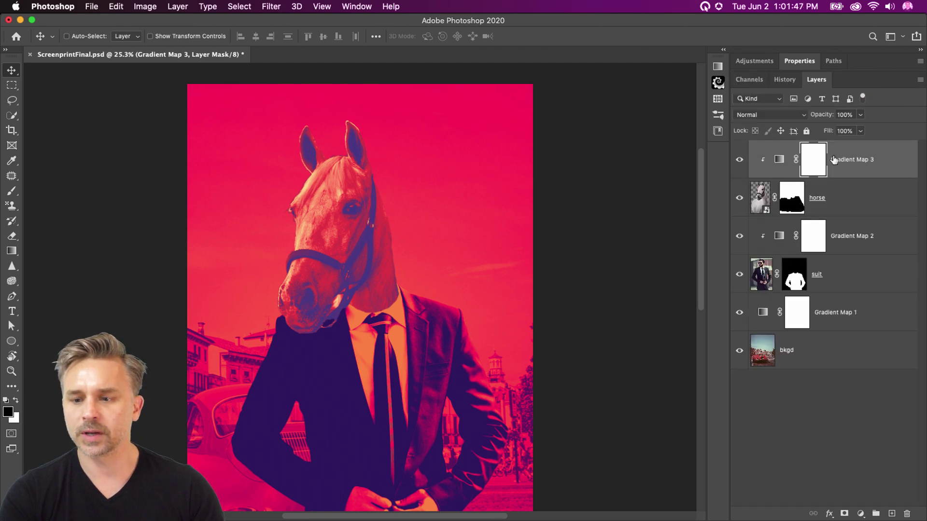
pyautogui.keyDown('shift'); pyautogui.click(825, 357); pyautogui.keyUp('shift')
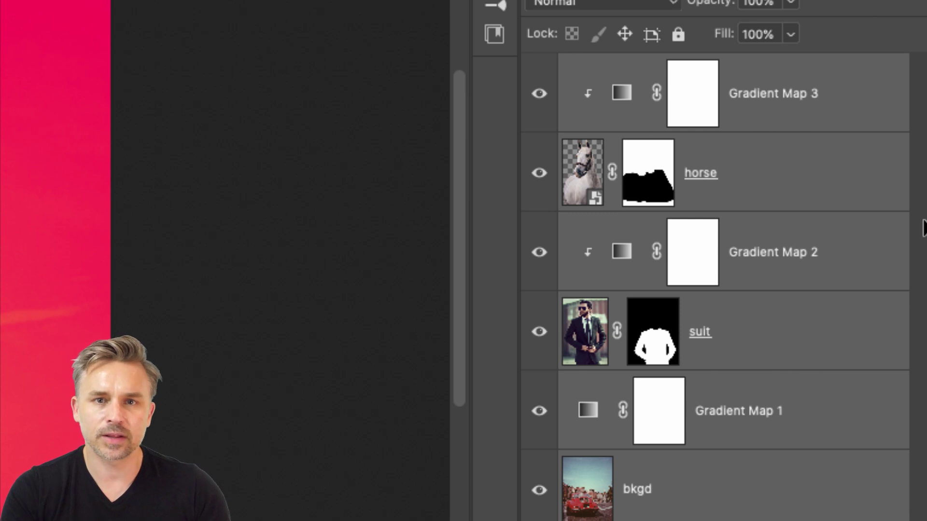
pyautogui.rightClick(861, 103)
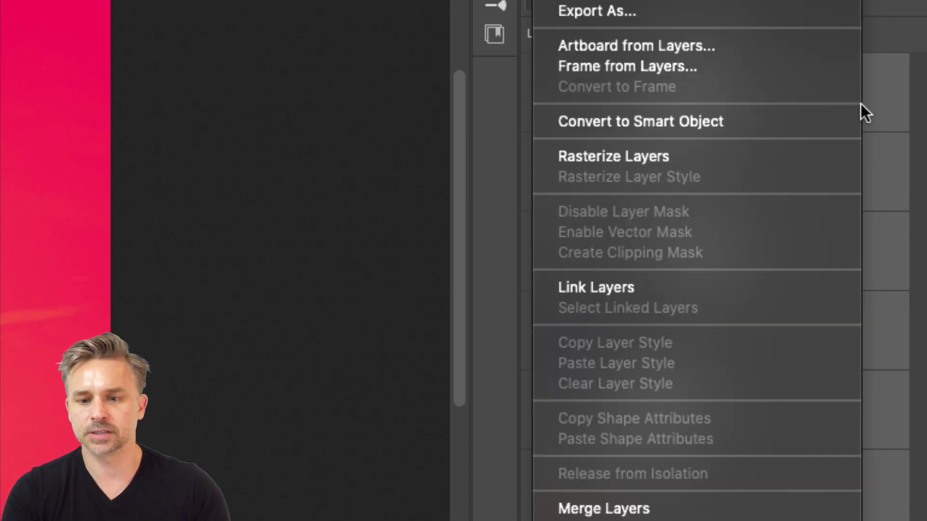
pyautogui.click(684, 126)
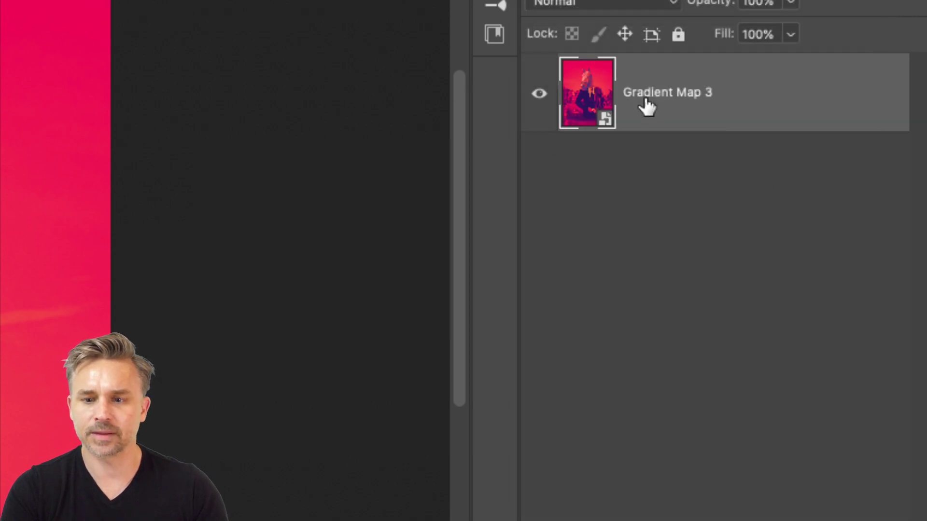
pyautogui.doubleClick(646, 106)
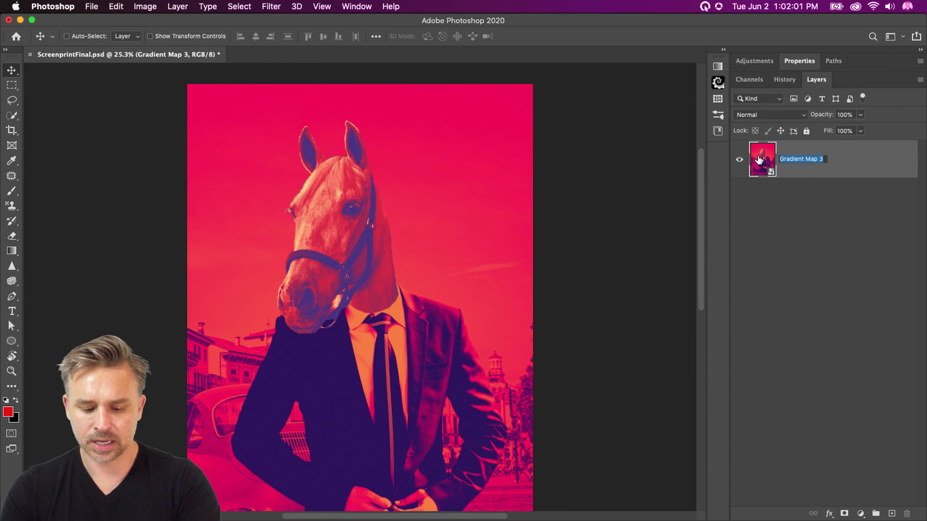
pyautogui.write('halftone')
pyautogui.press('Return')
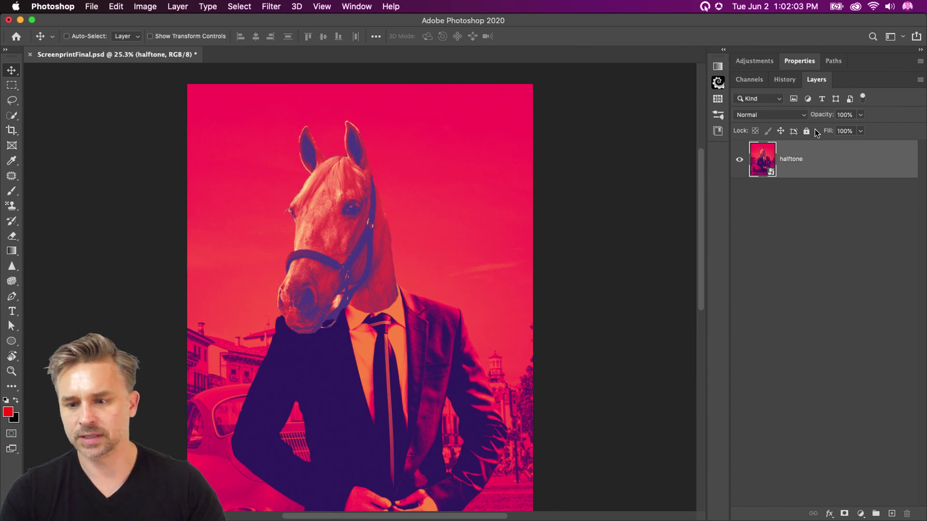
pyautogui.press('super+equal')
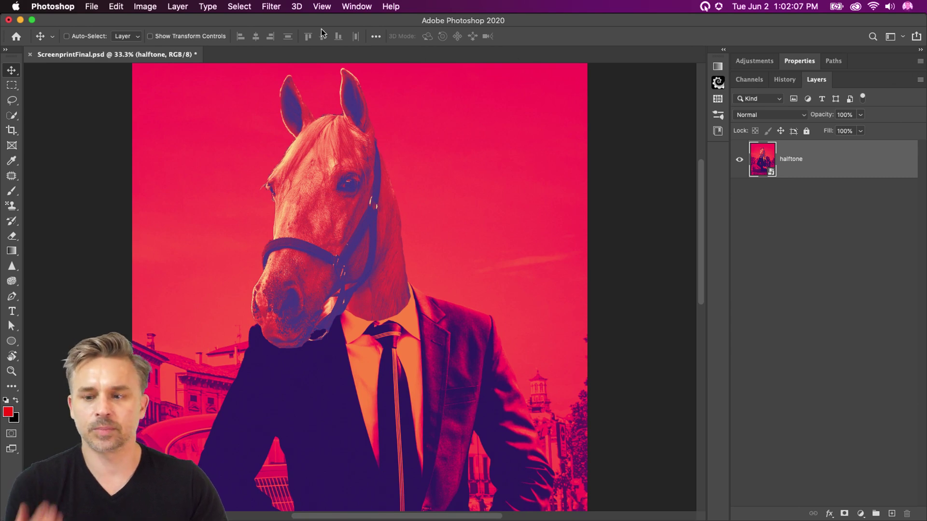
# Open the Filter menu in the menu bar with the halftone layer selected.
pyautogui.click(271, 5)
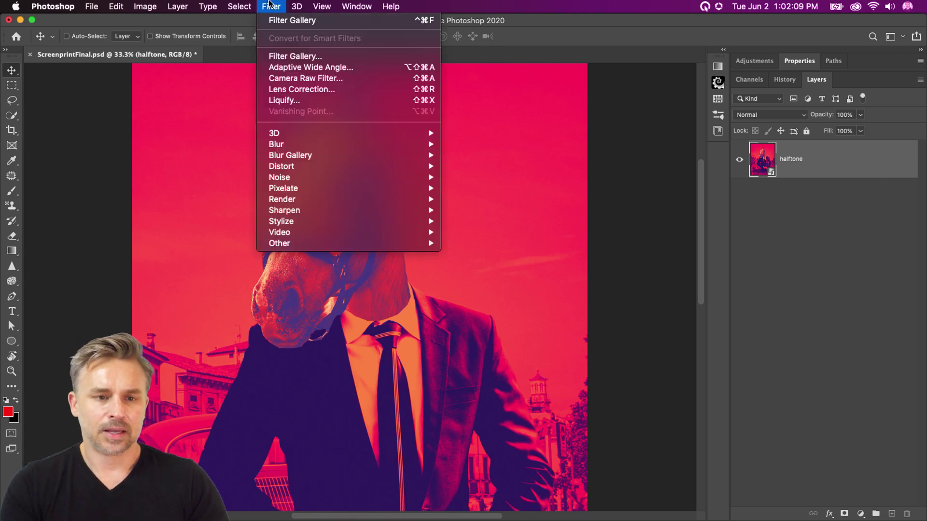
pyautogui.click(266, 3)
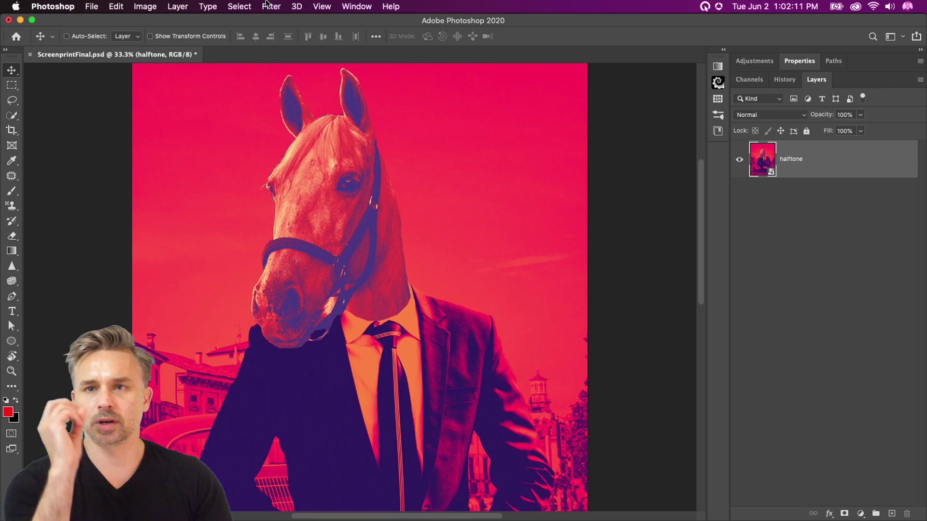
pyautogui.click(266, 3)
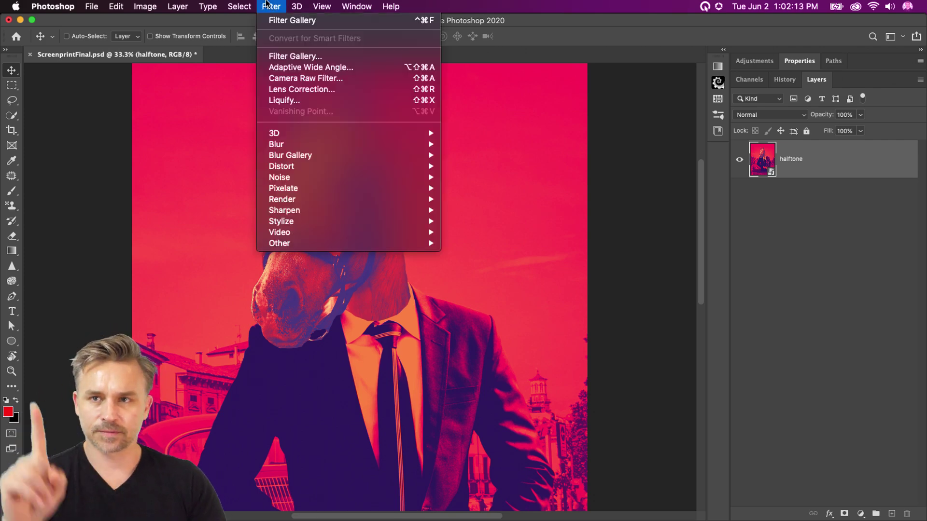
pyautogui.click(266, 3)
pyautogui.click(266, 3)
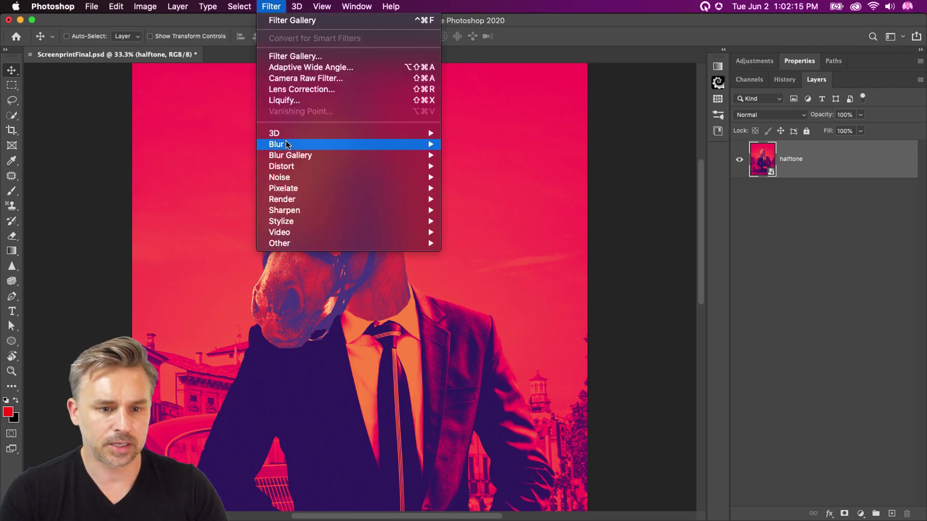
pyautogui.moveTo(291, 150)
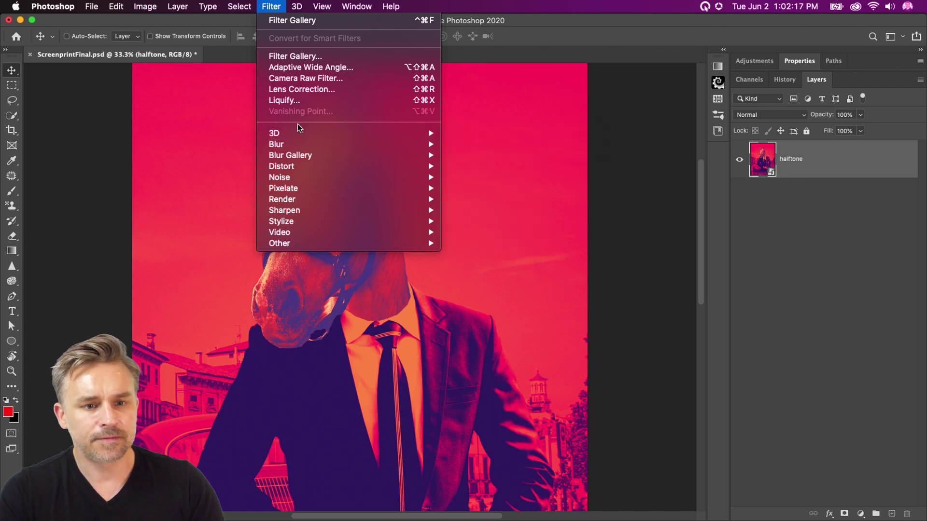
# Open the Filter Gallery, browse sketch and artistic filters, and preview Sketch > Halftone Pattern.
pyautogui.click(295, 57)
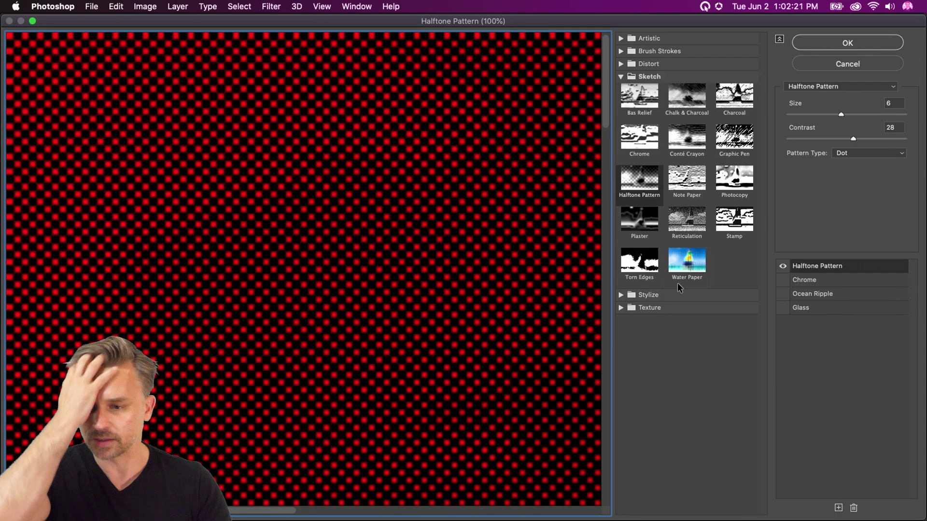
pyautogui.moveTo(466, 222); pyautogui.dragTo(218, 92)
pyautogui.press('super+0')
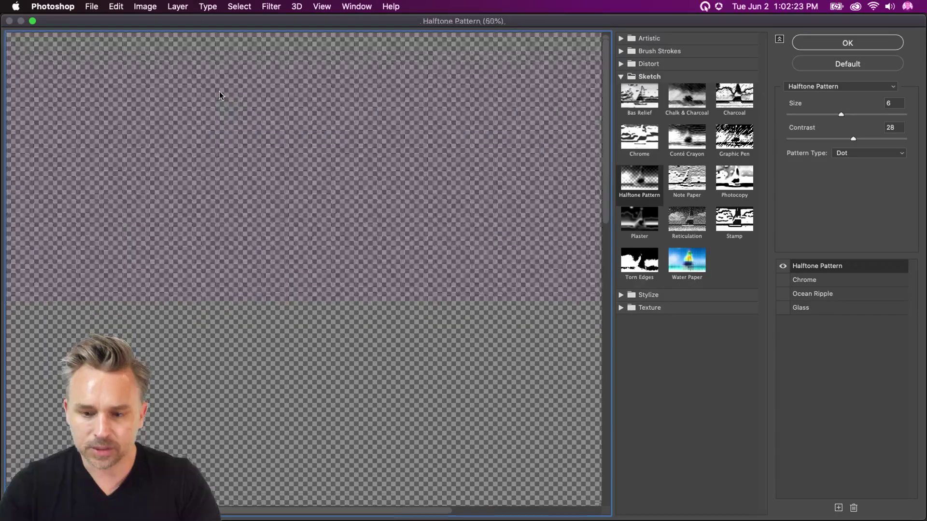
pyautogui.press('super+equal')
pyautogui.press('super+equal')
pyautogui.press('super+equal')
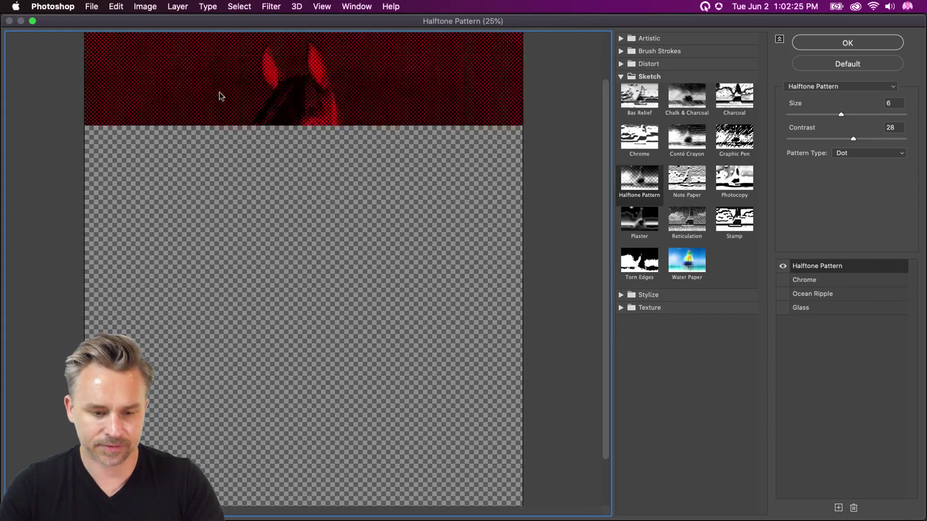
pyautogui.click(641, 178)
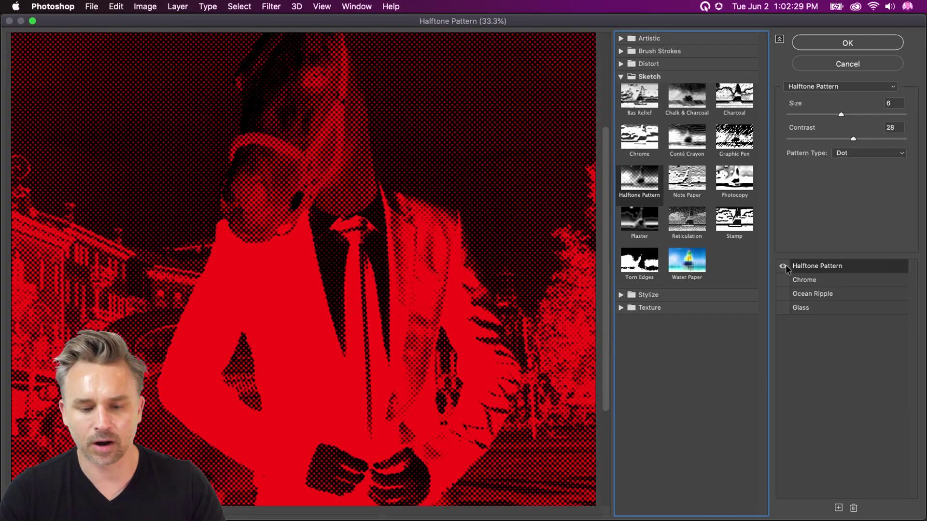
pyautogui.click(673, 104)
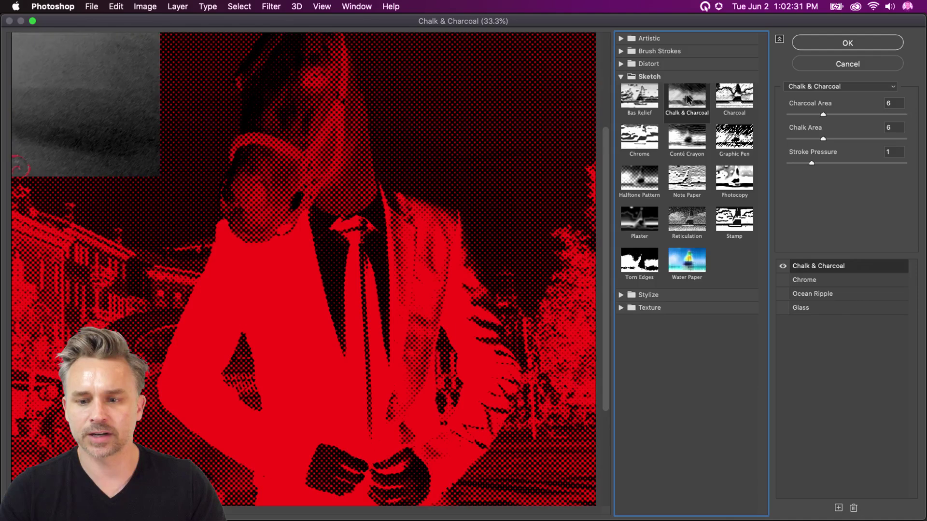
pyautogui.click(646, 103)
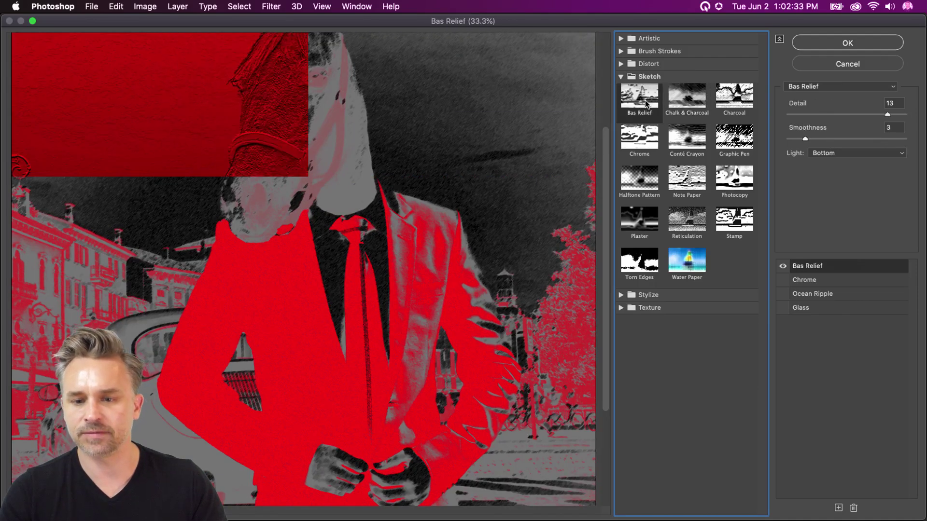
pyautogui.click(619, 39)
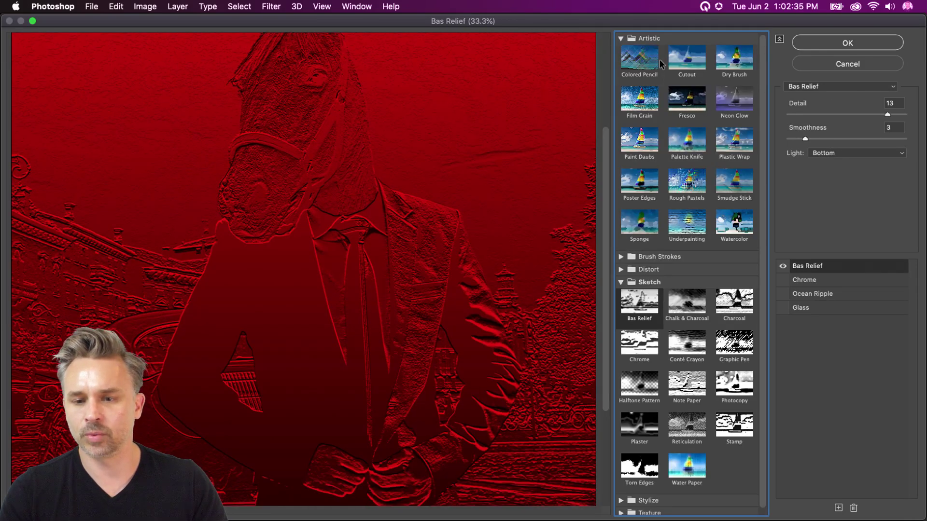
pyautogui.click(642, 60)
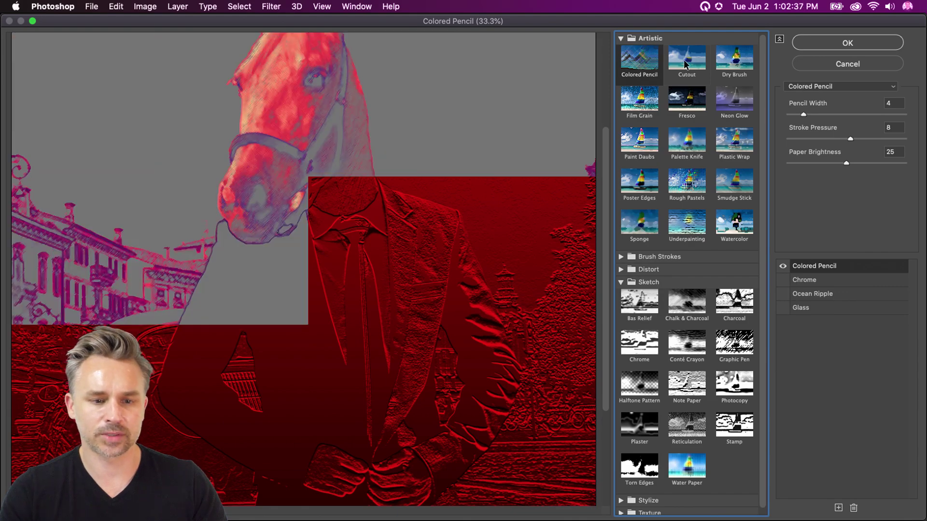
pyautogui.click(691, 153)
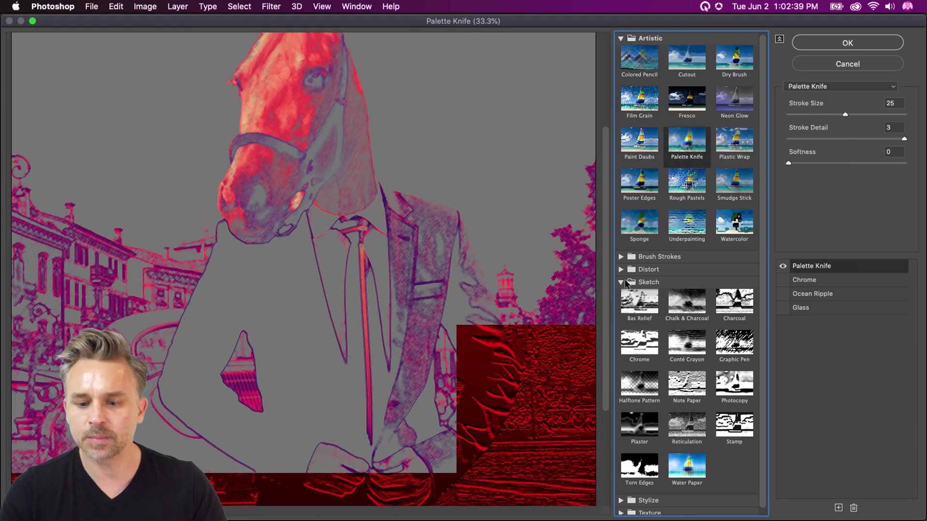
pyautogui.click(622, 39)
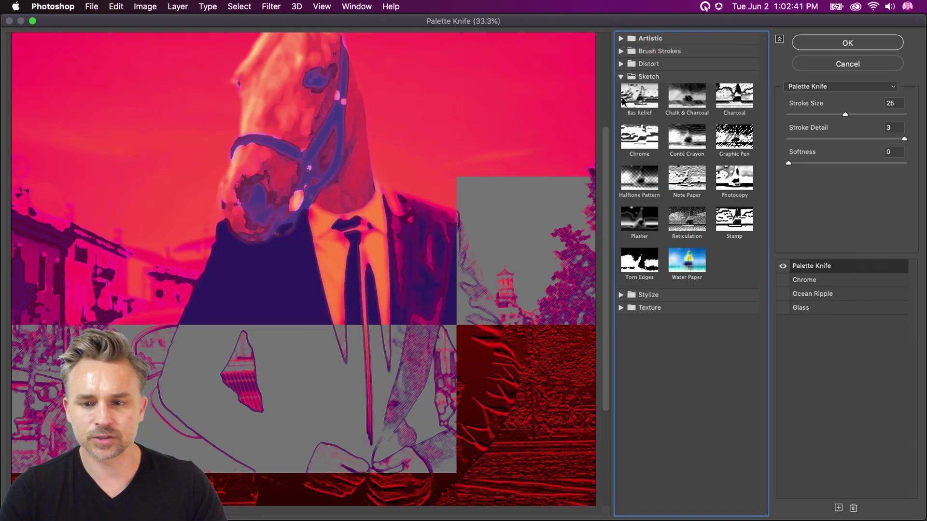
pyautogui.click(631, 188)
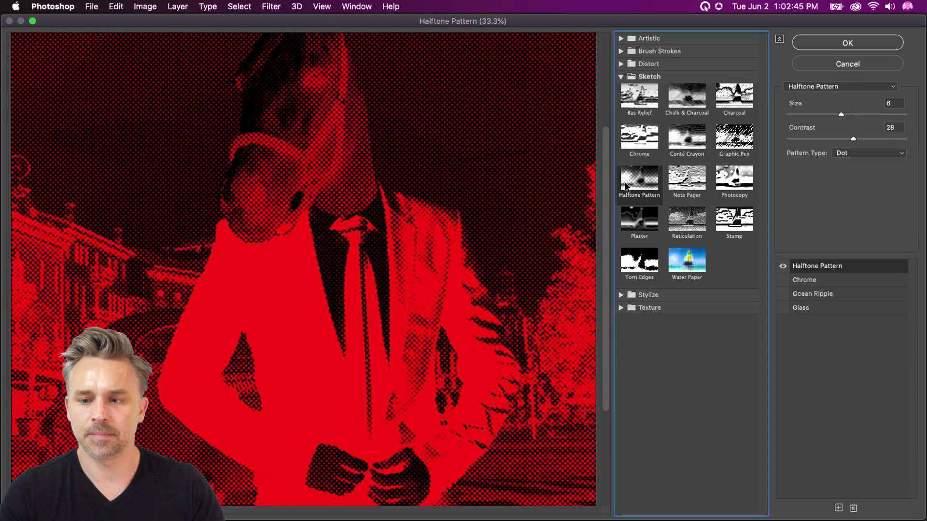
# Set the Halftone Pattern size to 6 and contrast to 30.
pyautogui.click(814, 115)
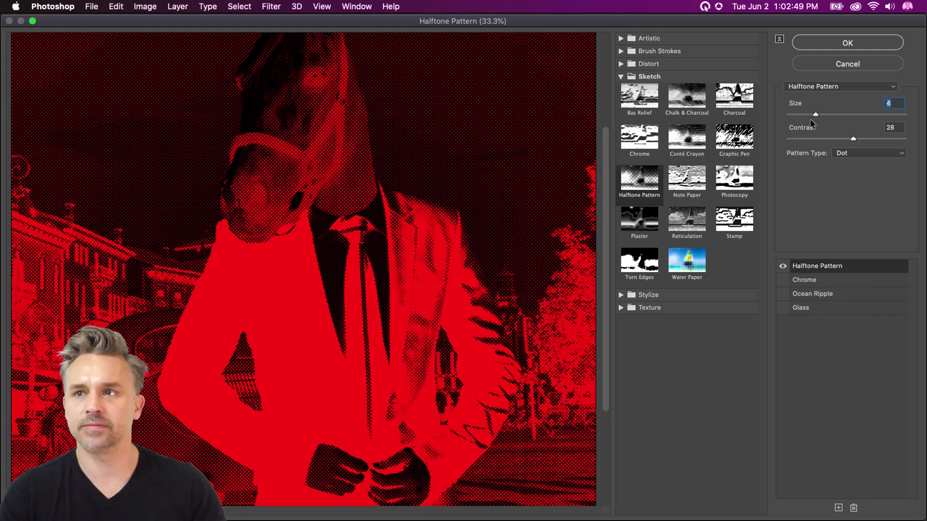
pyautogui.moveTo(289, 116); pyautogui.dragTo(321, 166)
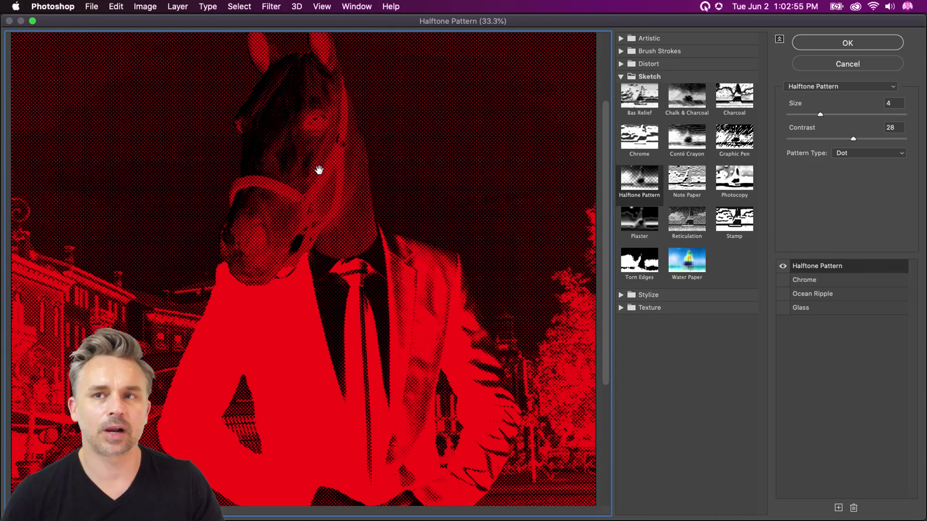
pyautogui.moveTo(319, 170); pyautogui.dragTo(62, 297)
pyautogui.click(892, 139)
pyautogui.moveTo(891, 139); pyautogui.dragTo(838, 118)
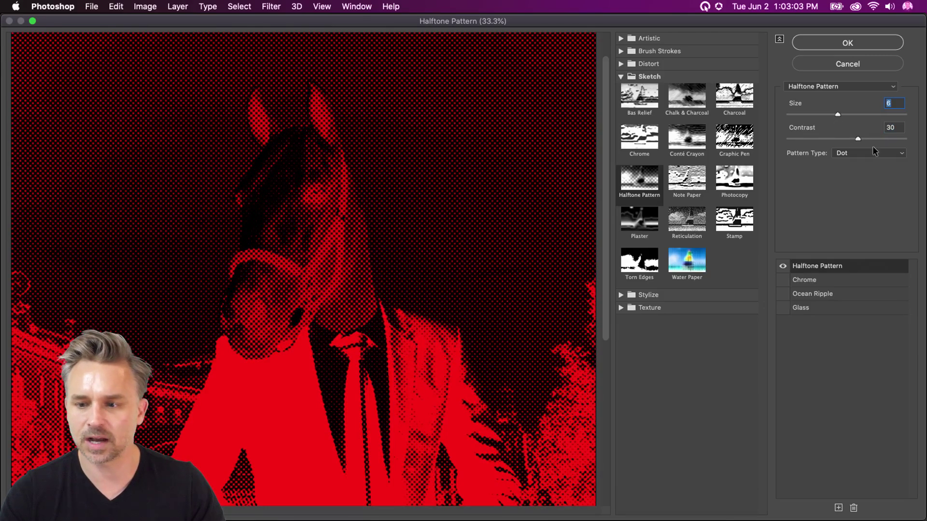
# Try line and circle pattern types, settle on Dot, and apply the filter.
pyautogui.click(873, 152)
pyautogui.click(870, 161)
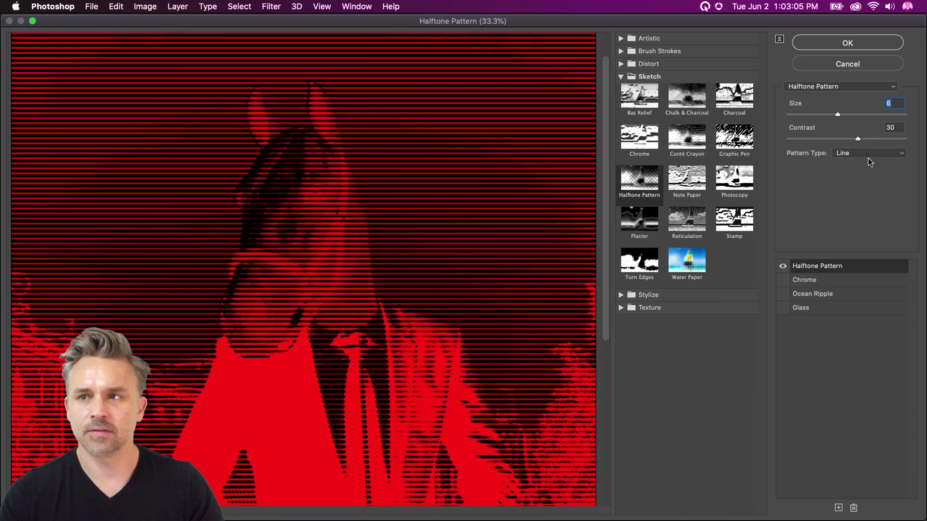
pyautogui.click(836, 154)
pyautogui.click(843, 140)
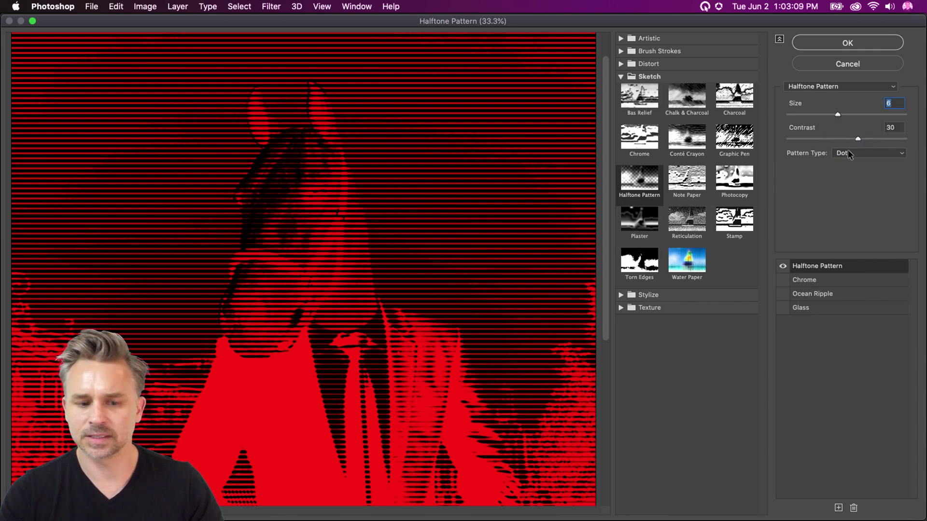
pyautogui.click(847, 153)
pyautogui.click(844, 144)
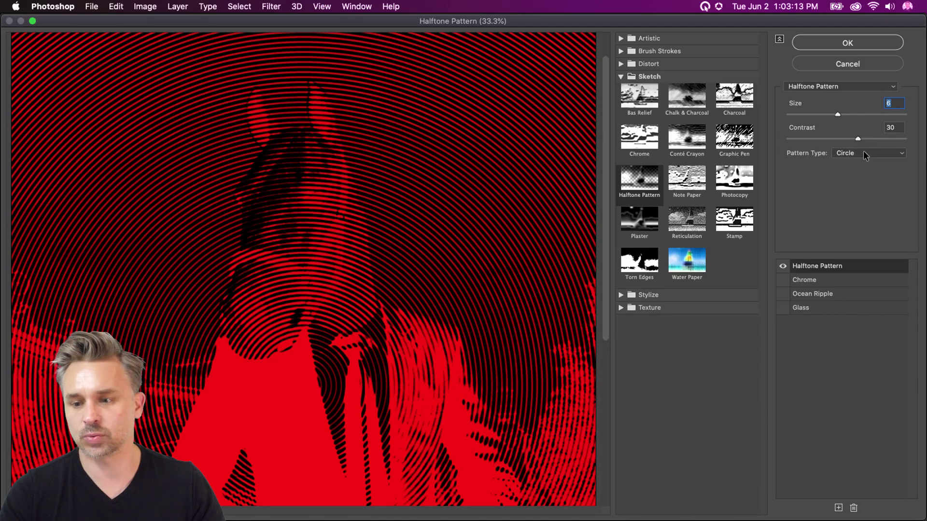
pyautogui.click(863, 153)
pyautogui.click(865, 163)
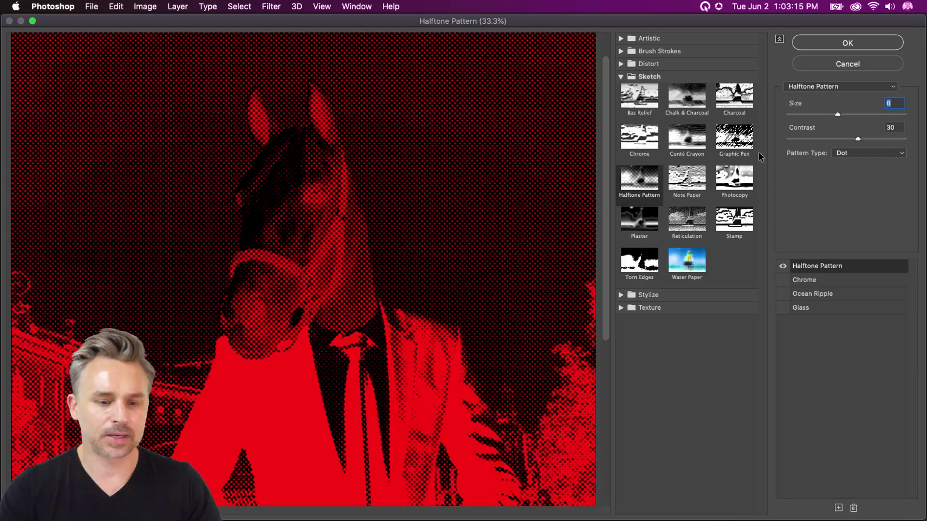
pyautogui.click(824, 44)
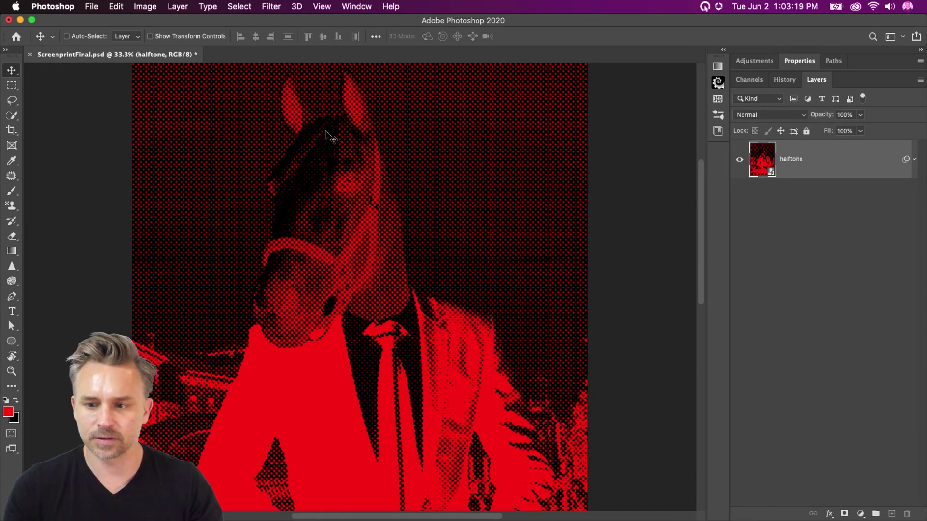
# Add an Invert adjustment layer, then a Hue/Saturation layer with Hue set to -180.
pyautogui.click(860, 513)
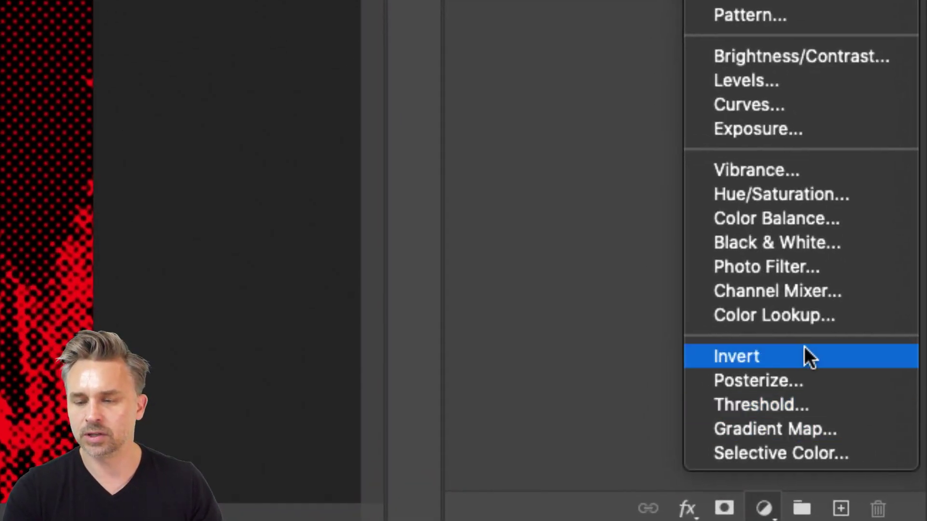
pyautogui.click(801, 357)
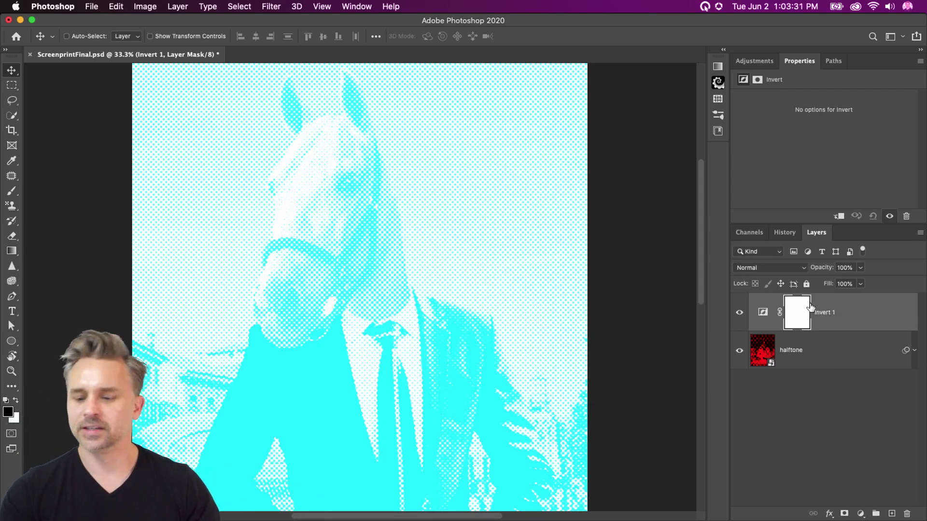
pyautogui.click(860, 513)
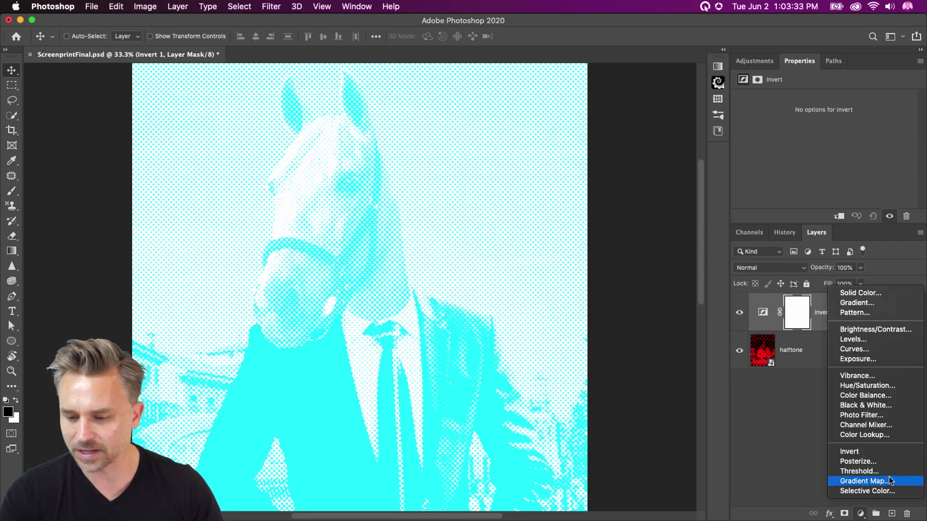
pyautogui.click(905, 392)
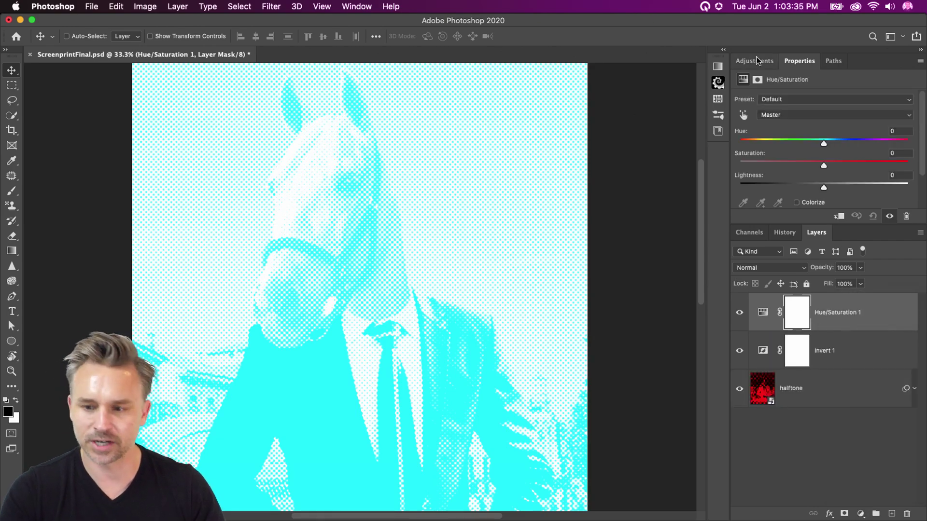
pyautogui.moveTo(823, 144); pyautogui.dragTo(731, 144)
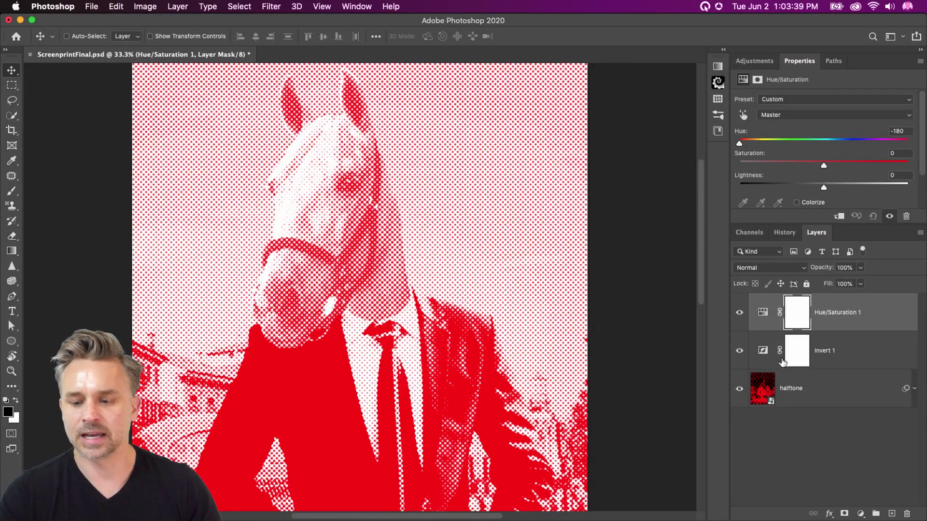
pyautogui.click(798, 434)
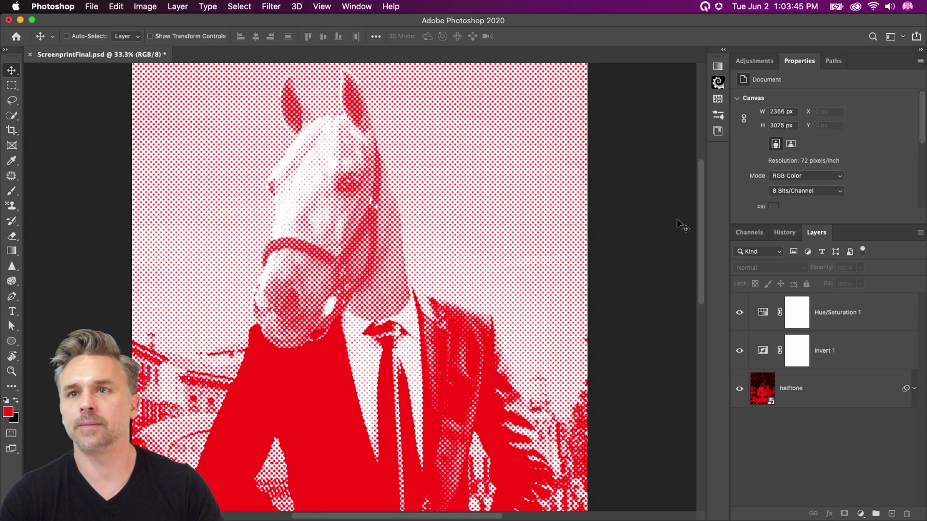
# Duplicate the halftone, Invert 1 and Hue/Saturation 1 layers together.
pyautogui.click(840, 351)
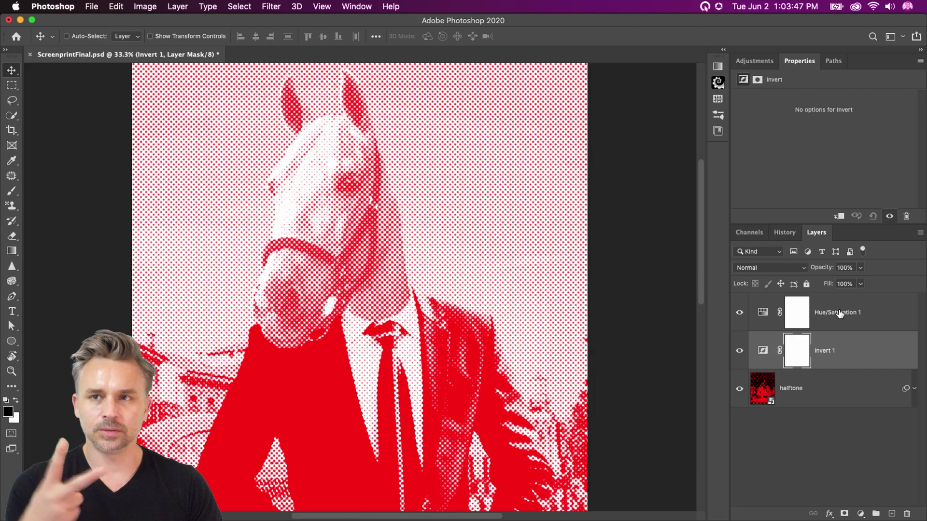
pyautogui.click(847, 402)
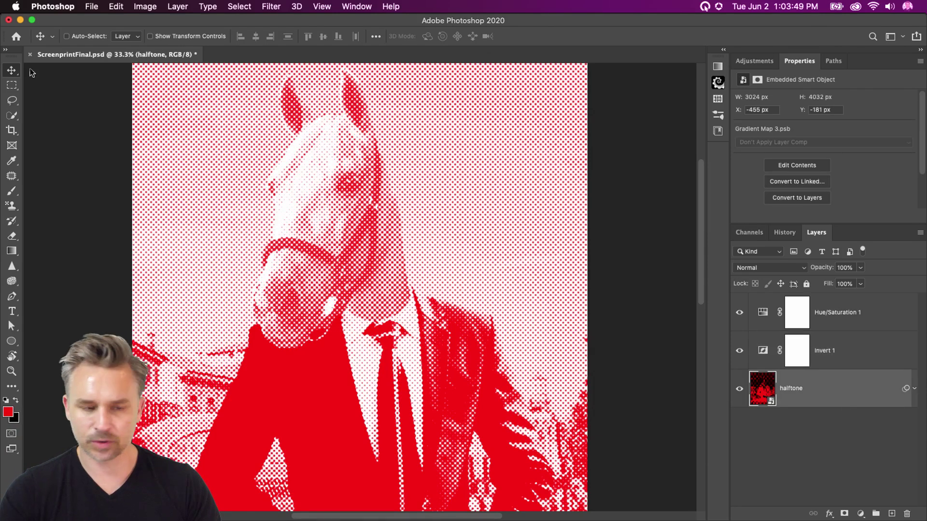
pyautogui.click(91, 6)
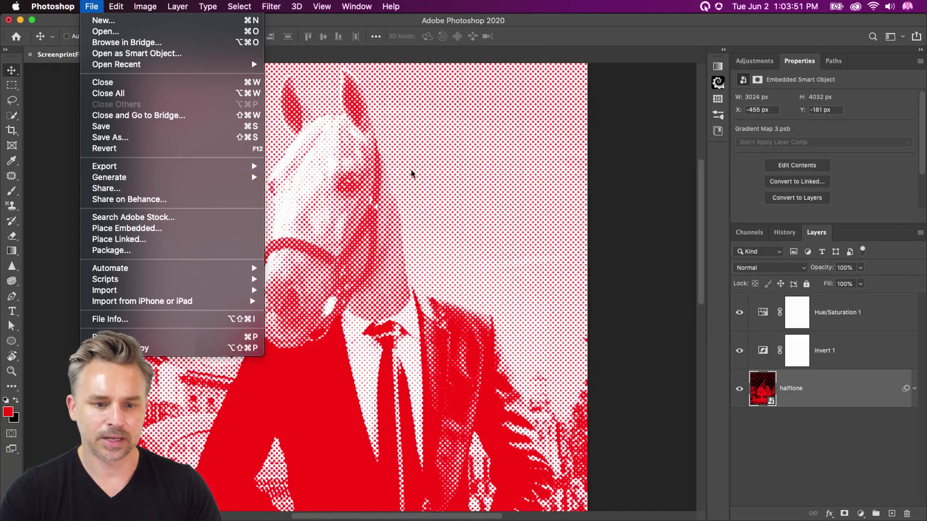
pyautogui.click(839, 322)
pyautogui.click(848, 323)
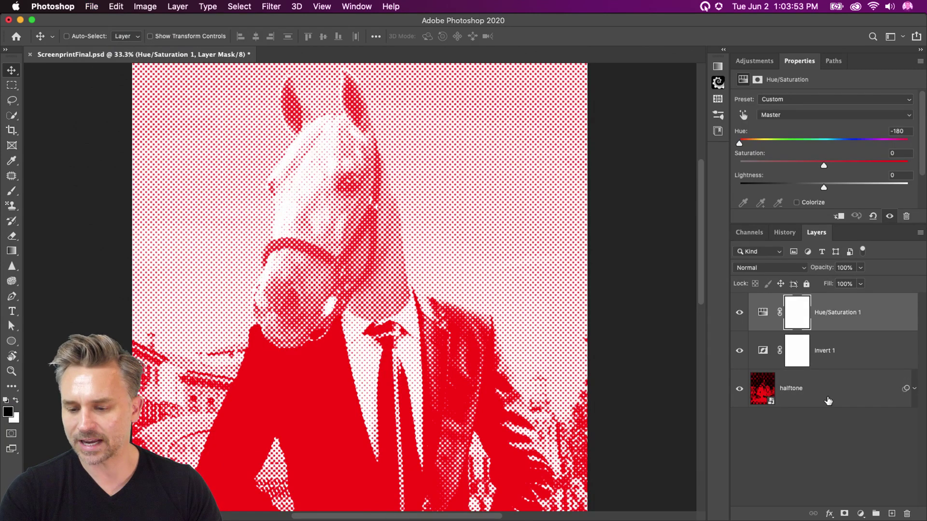
pyautogui.keyDown('shift'); pyautogui.click(827, 401); pyautogui.keyUp('shift')
pyautogui.press('super+j')
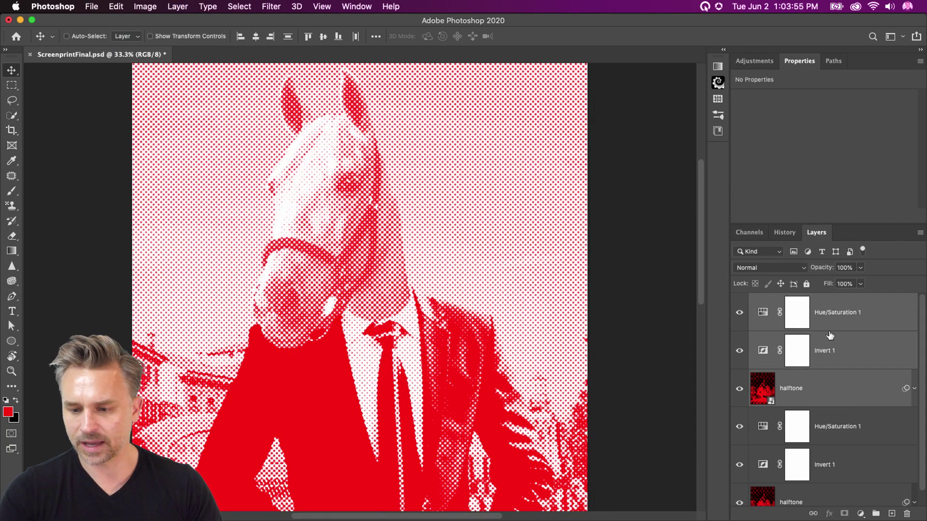
# Delete the duplicated adjustment layers and remove the top halftone copy's Filter Gallery effect.
pyautogui.click(838, 322)
pyautogui.keyDown('shift'); pyautogui.click(826, 359); pyautogui.keyUp('shift')
pyautogui.click(906, 513)
pyautogui.click(913, 313)
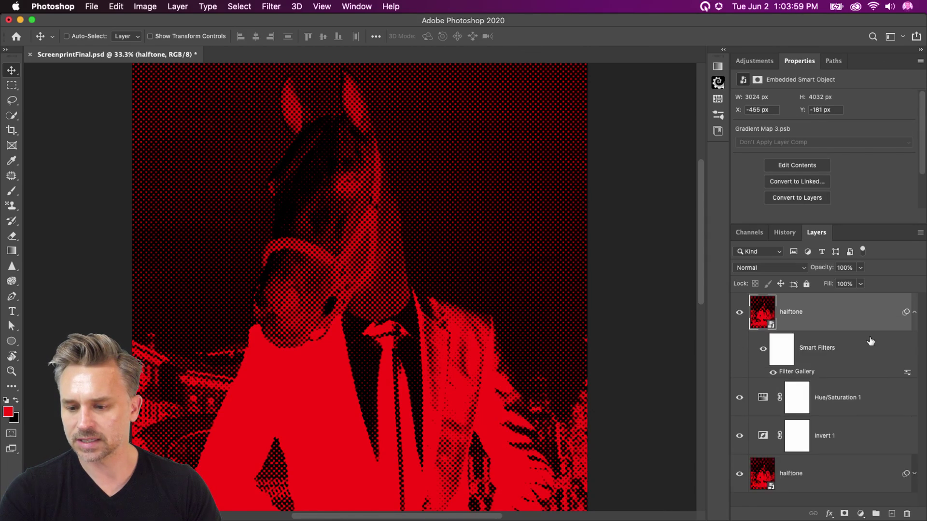
pyautogui.moveTo(900, 494); pyautogui.dragTo(907, 513)
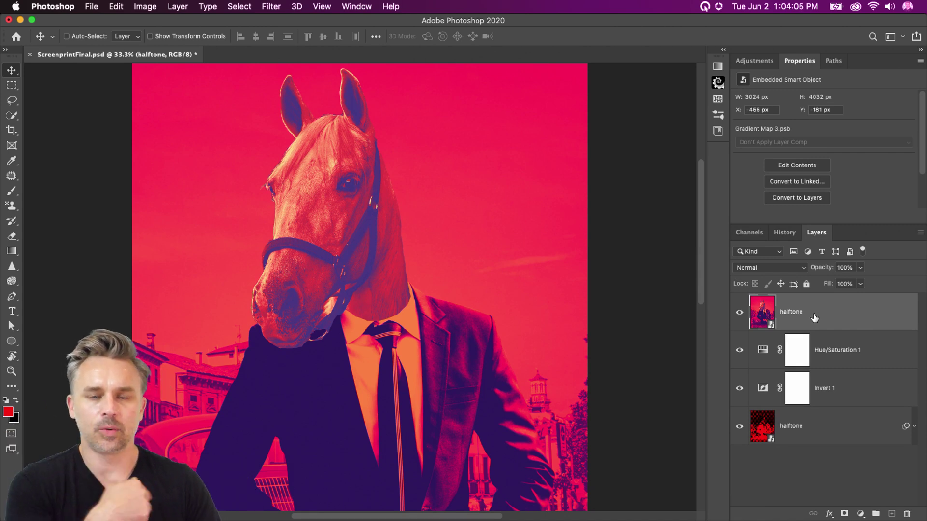
# Apply Color Halftone to the top halftone copy with a 60-pixel maximum radius.
pyautogui.click(265, 7)
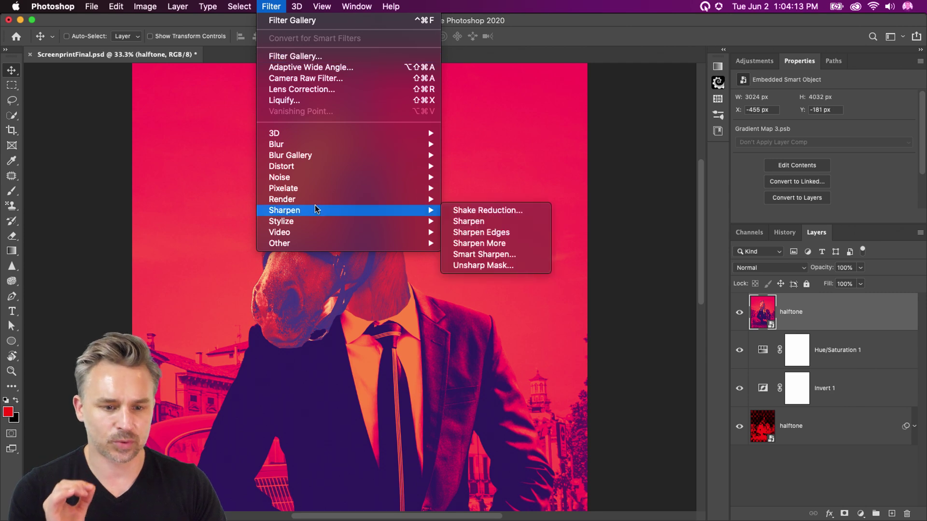
pyautogui.moveTo(317, 202)
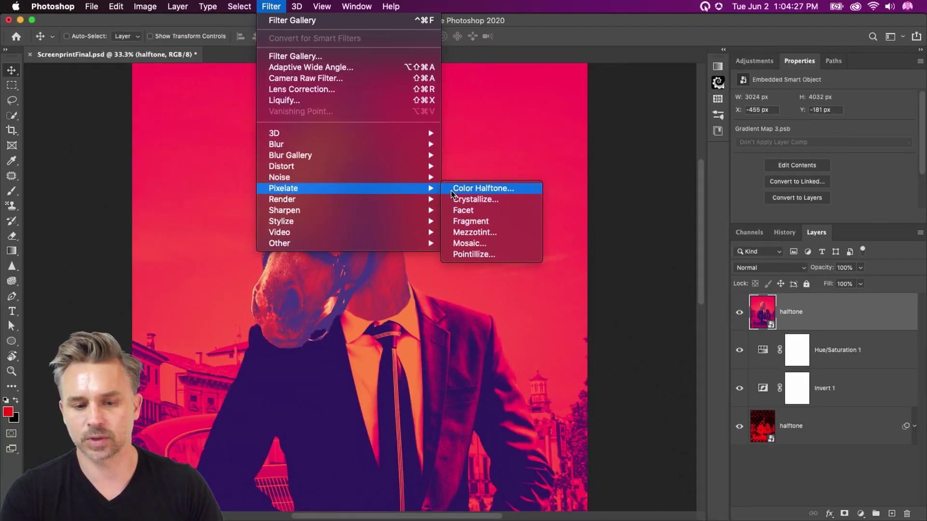
pyautogui.click(452, 193)
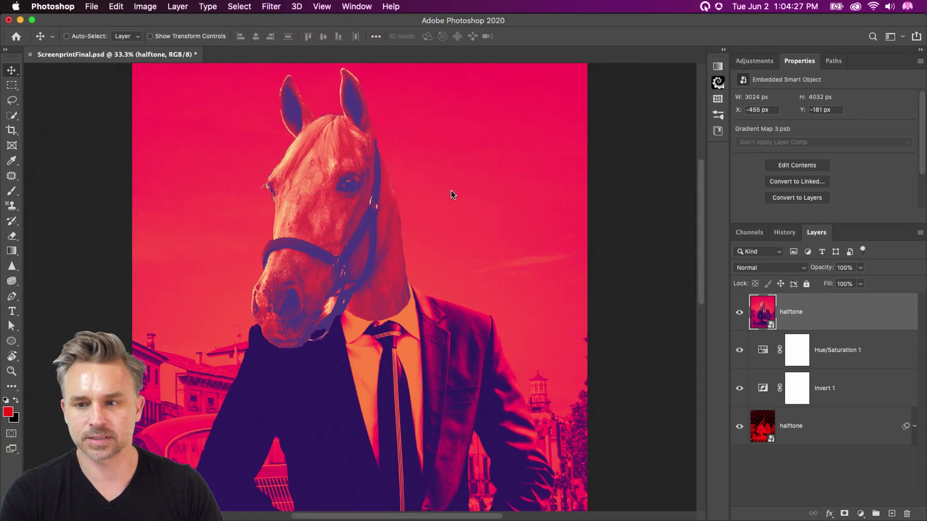
pyautogui.moveTo(523, 186); pyautogui.dragTo(495, 170)
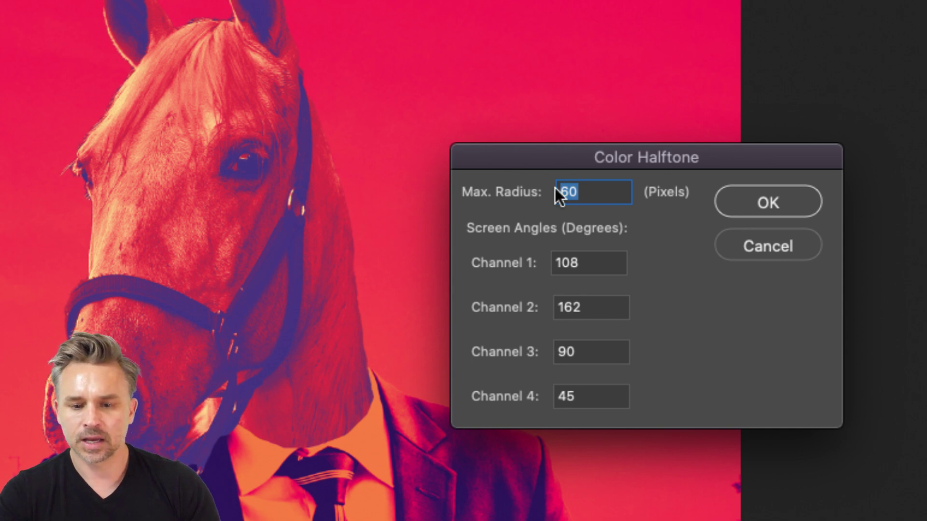
pyautogui.write('10')
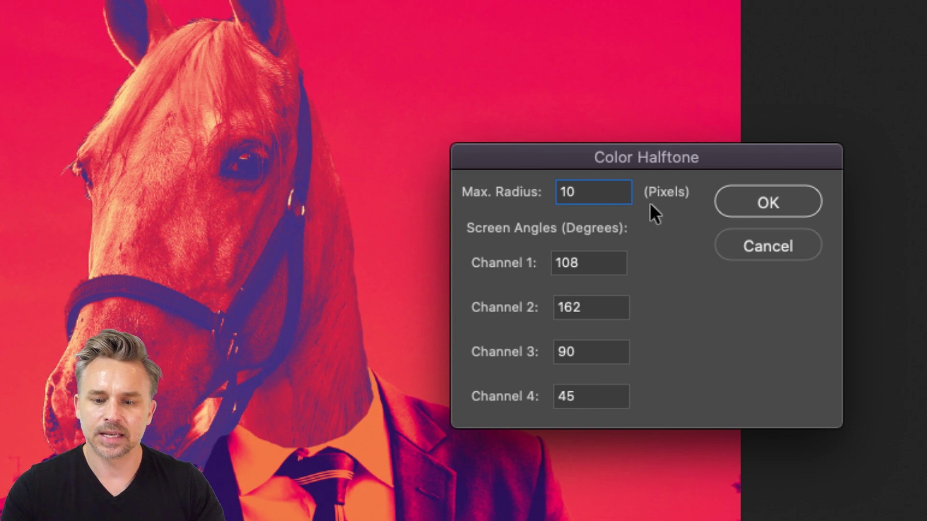
pyautogui.doubleClick(591, 190)
pyautogui.write('690')
pyautogui.press('BackSpace')
pyautogui.press('BackSpace')
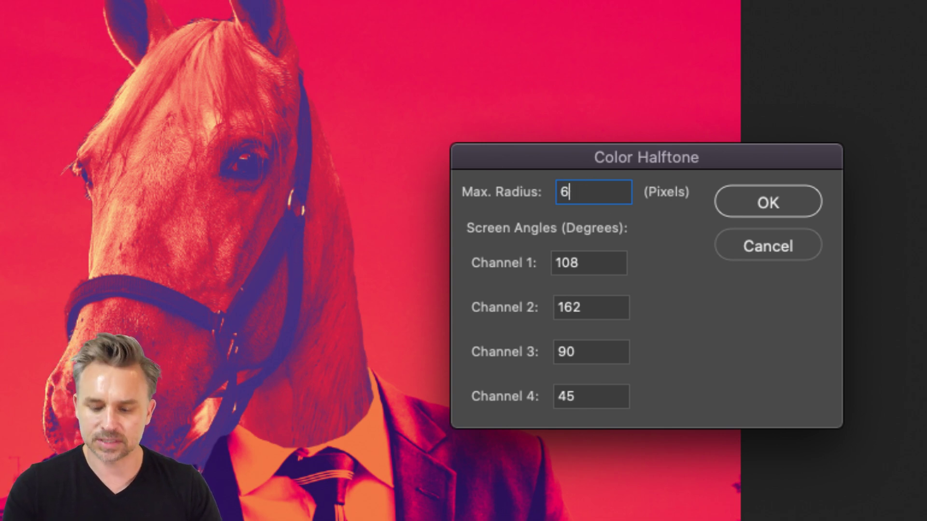
pyautogui.write('0')
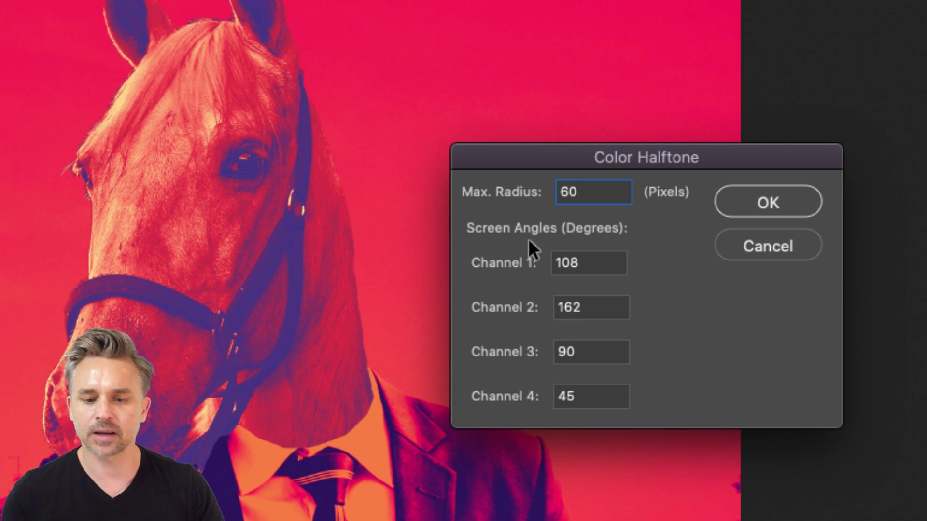
pyautogui.click(762, 202)
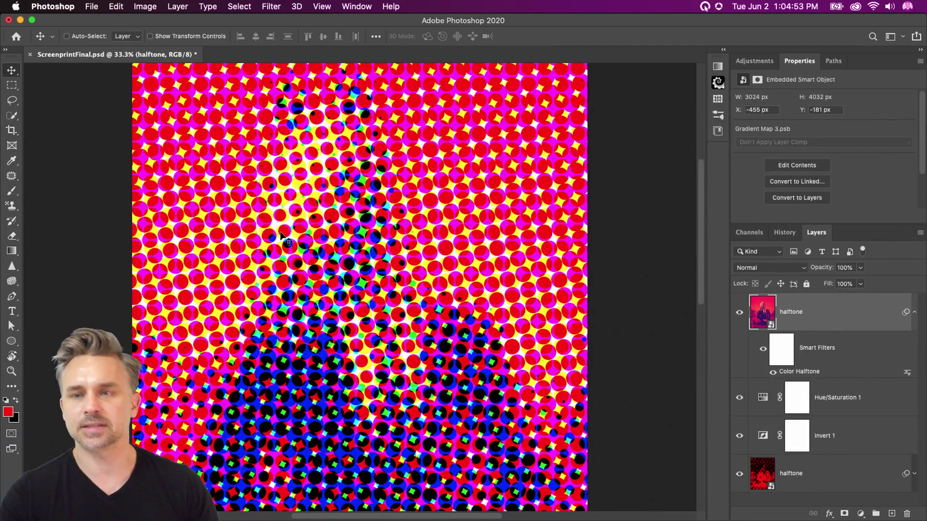
# Undo the 60-pixel halftone and try Color Halftone again at a 30-pixel maximum radius.
pyautogui.press('super+equal')
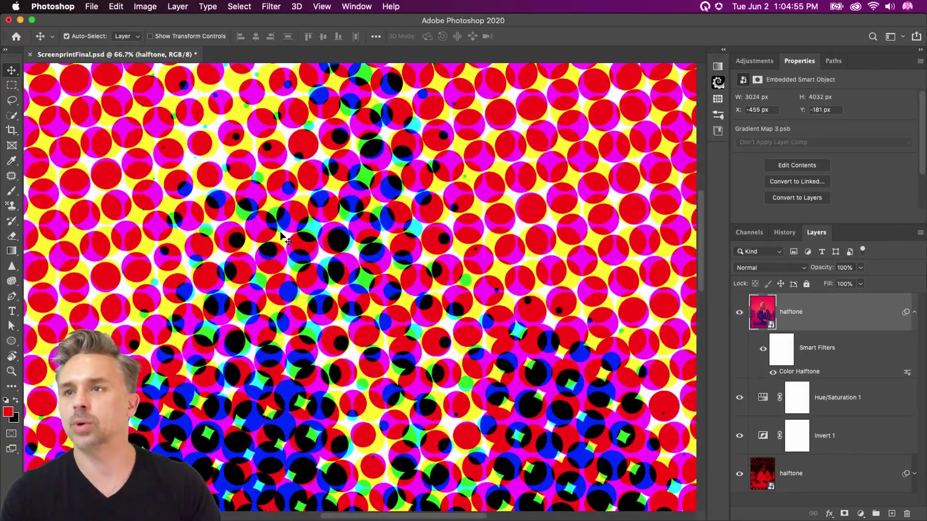
pyautogui.press('super+minus')
pyautogui.press('super+minus')
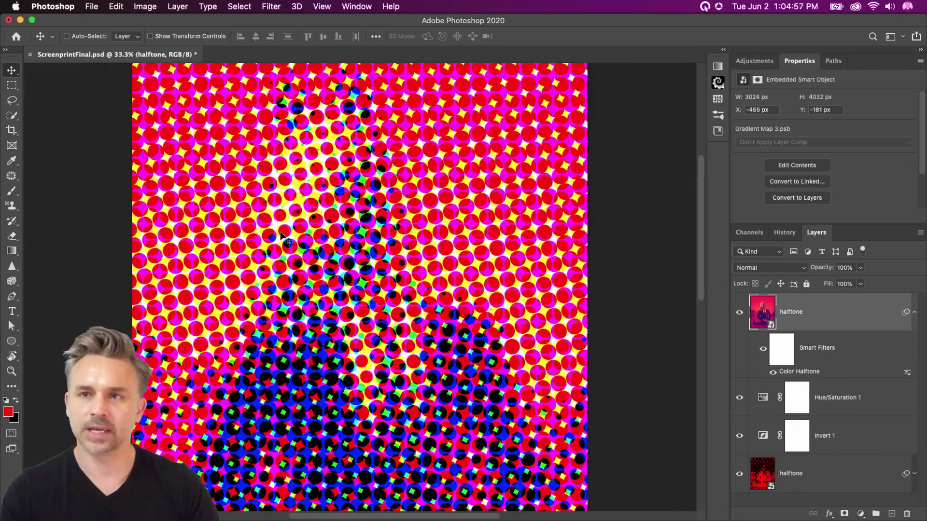
pyautogui.press('super+z')
pyautogui.click(271, 6)
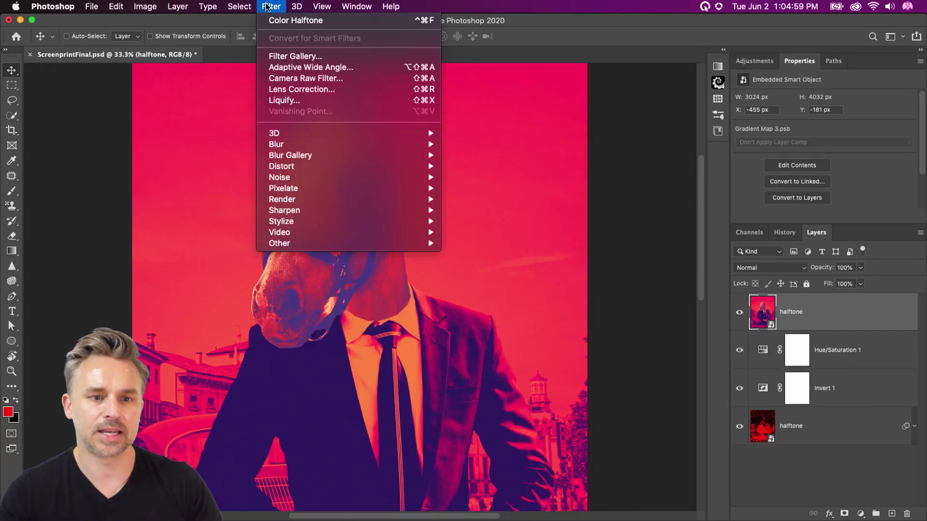
pyautogui.moveTo(308, 158)
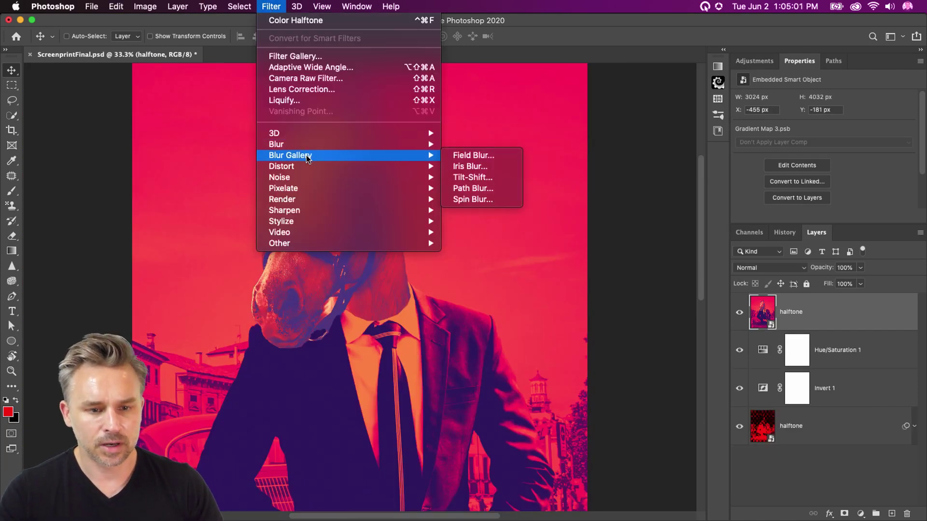
pyautogui.moveTo(308, 189)
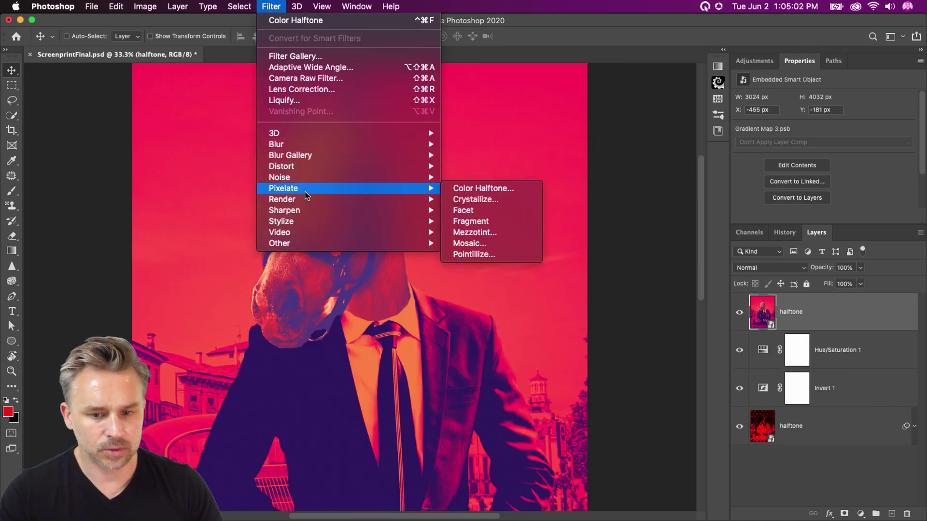
pyautogui.click(489, 189)
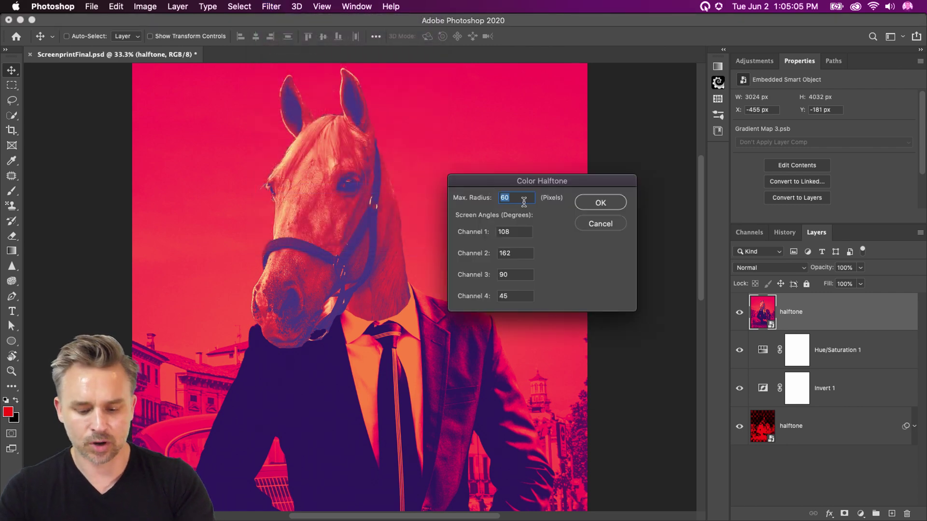
pyautogui.write('30')
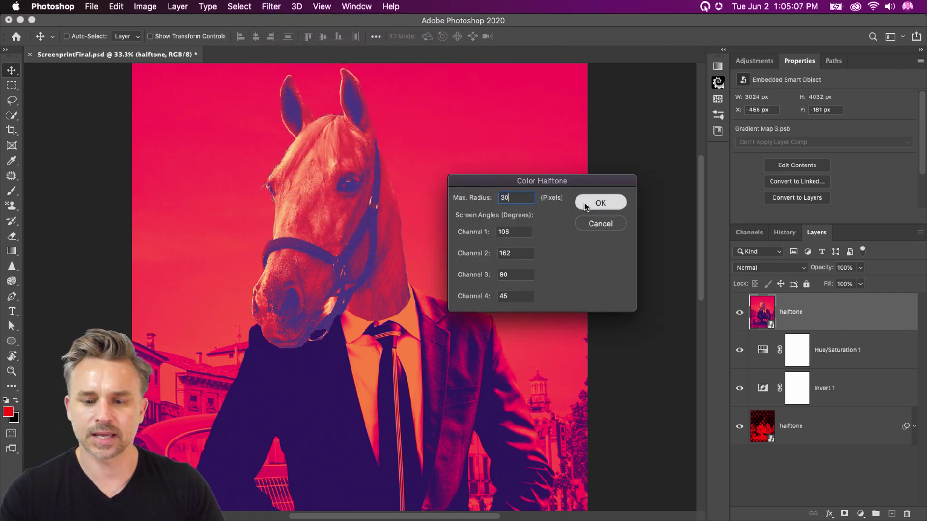
pyautogui.click(600, 201)
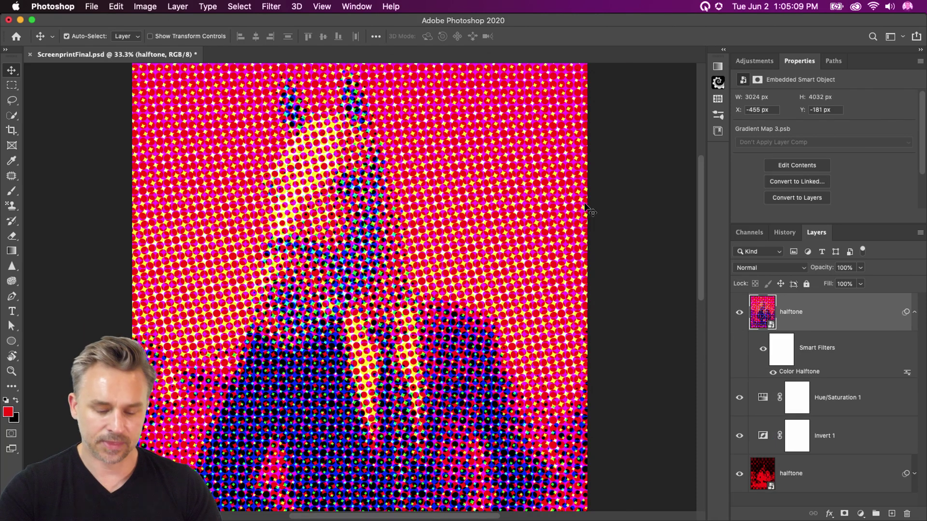
# Replace it with a Color Halftone at a 20-pixel maximum radius and inspect the dots.
pyautogui.press('super+z')
pyautogui.click(196, 6)
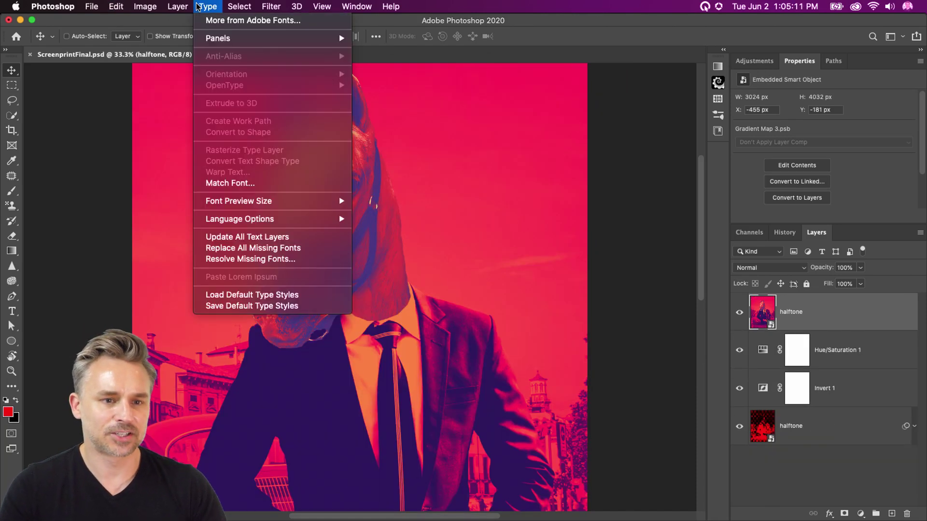
pyautogui.moveTo(278, 153)
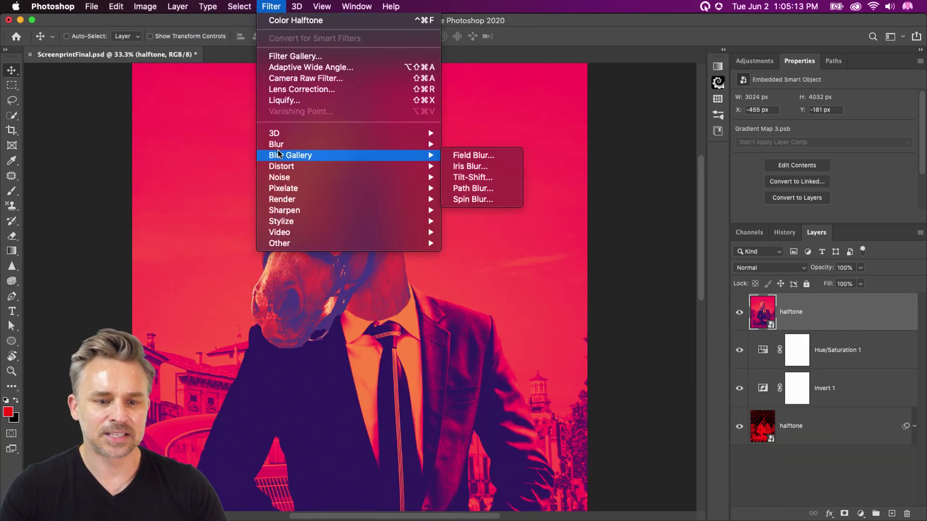
pyautogui.moveTo(285, 194)
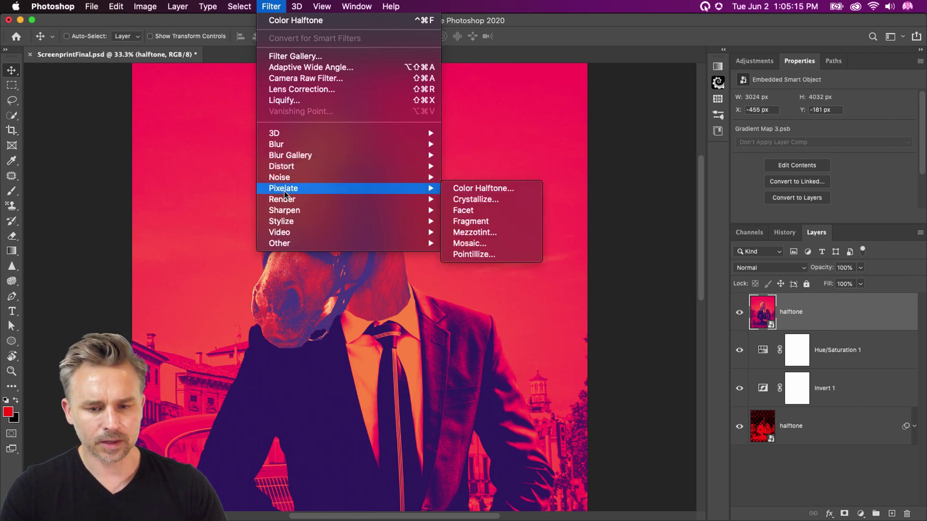
pyautogui.click(502, 189)
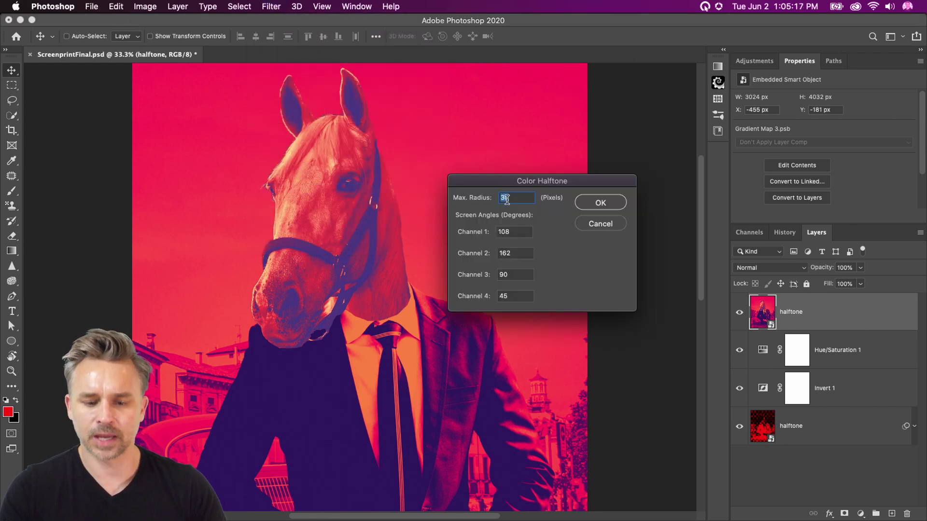
pyautogui.write('20')
pyautogui.press('Return')
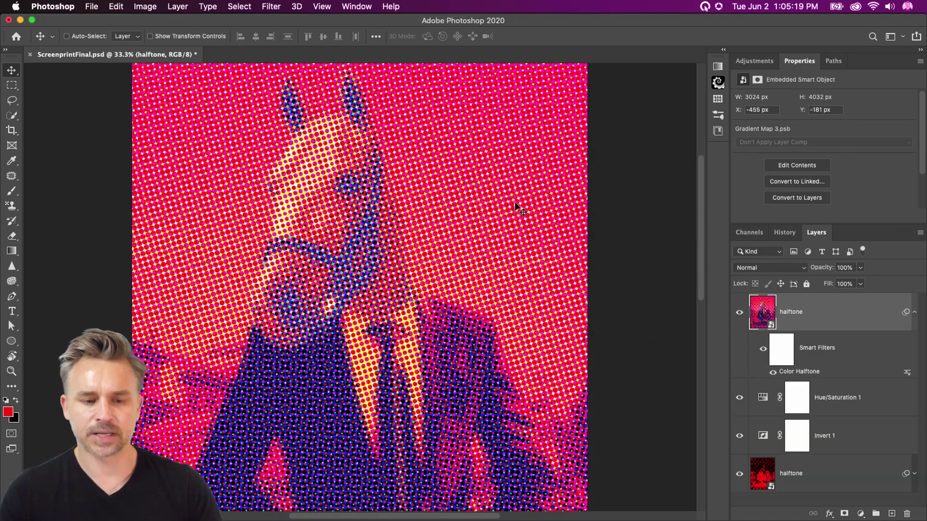
pyautogui.press('super+minus')
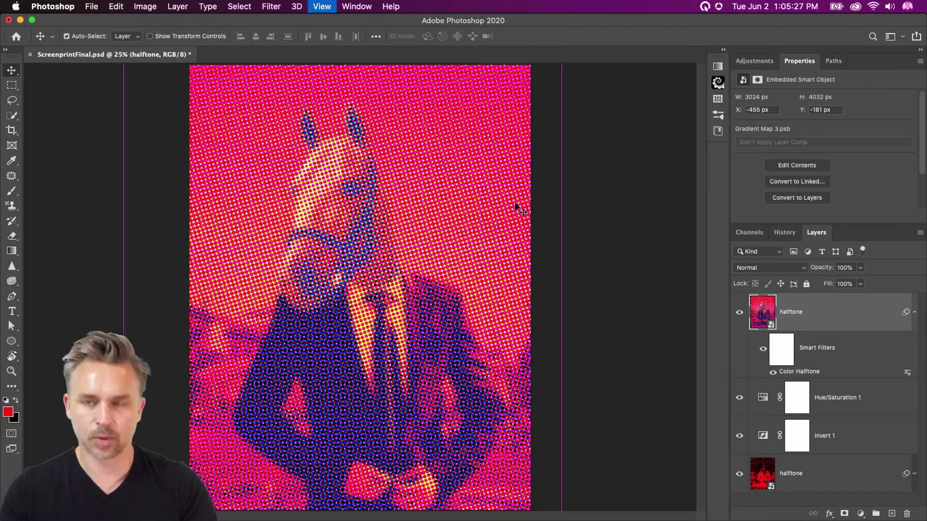
pyautogui.press('super+minus')
pyautogui.press('super+minus')
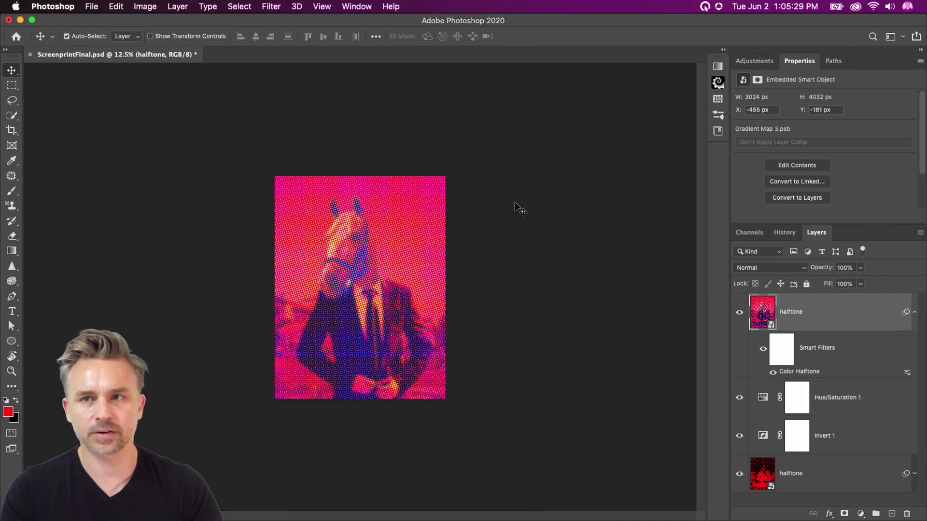
pyautogui.press('super+plus')
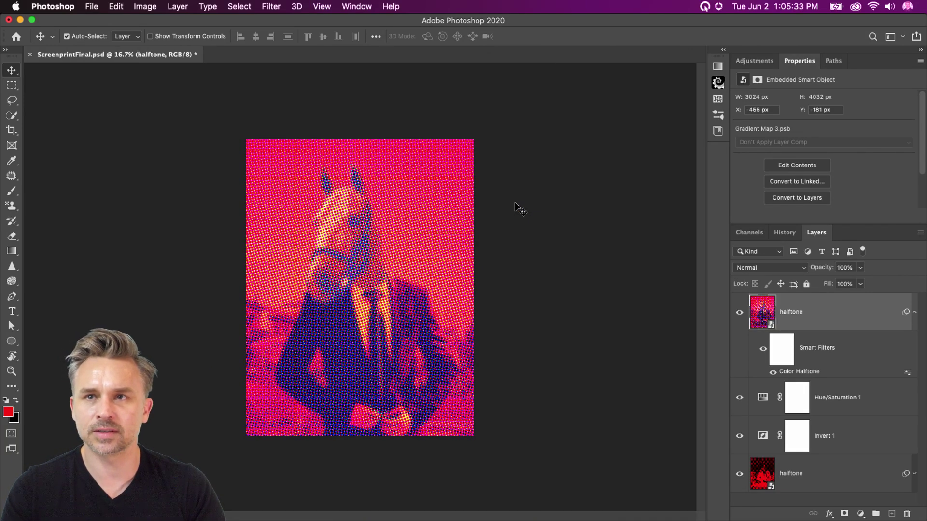
pyautogui.press('super+plus')
pyautogui.press('super+plus')
pyautogui.press('super+plus')
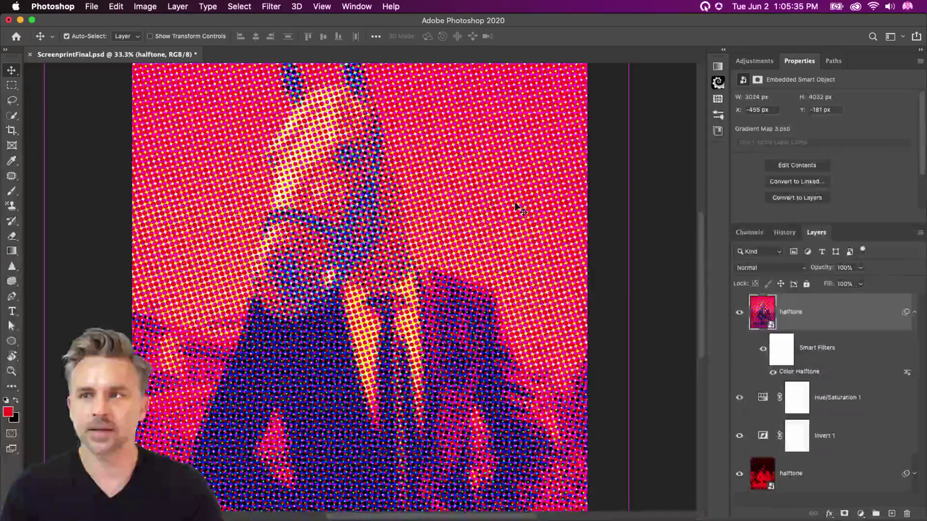
pyautogui.press('super+minus')
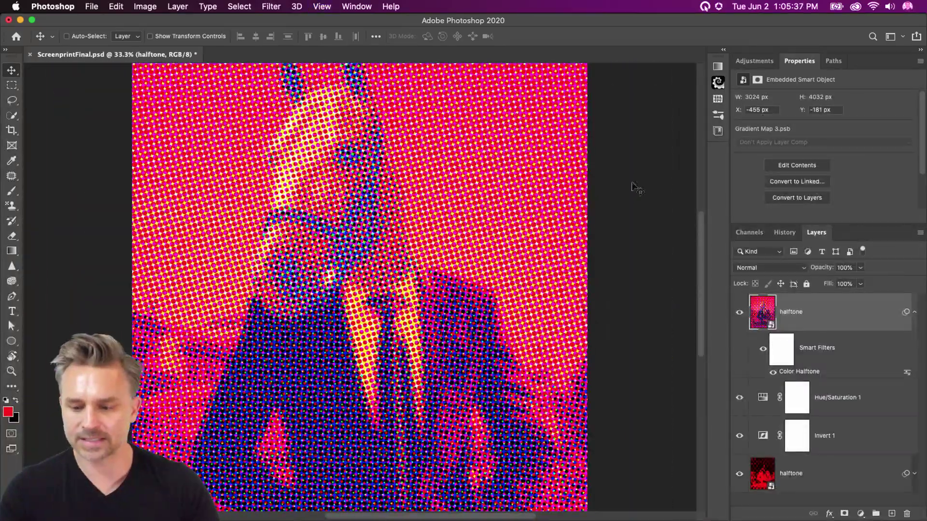
# Compare the image with the Color Halftone effect and top layer hidden and shown.
pyautogui.click(773, 373)
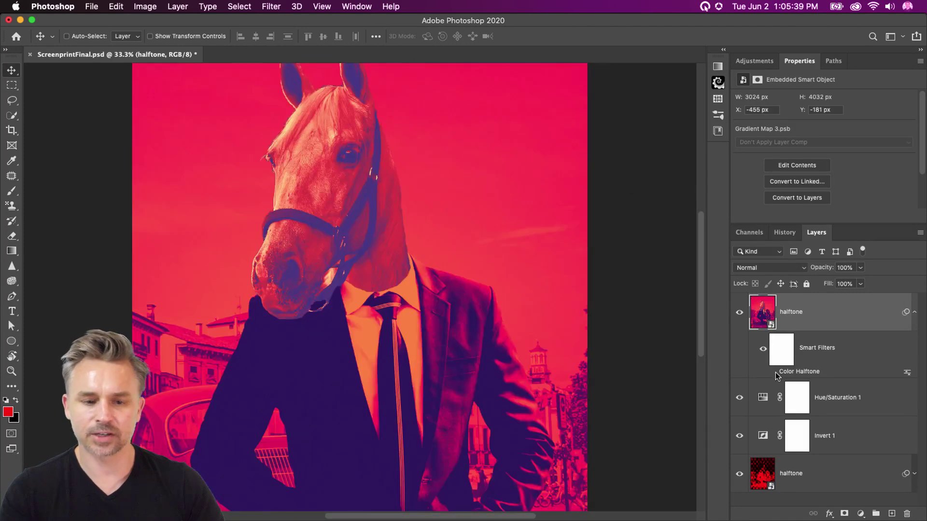
pyautogui.click(773, 374)
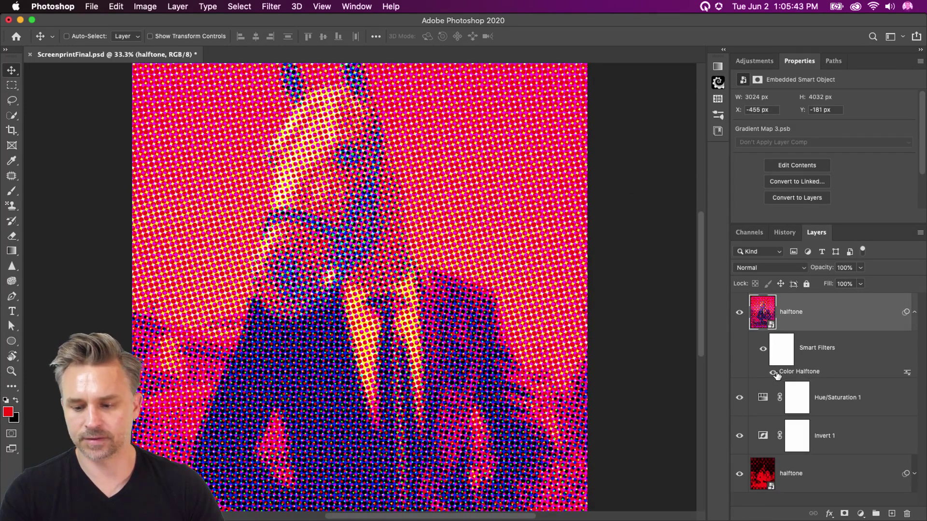
pyautogui.click(739, 315)
pyautogui.click(739, 315)
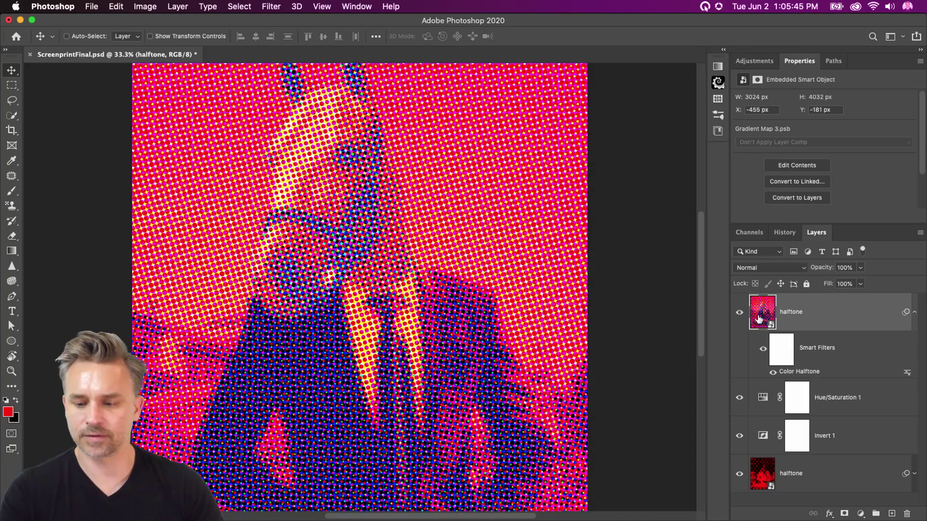
# Duplicate the top halftone layer and delete the lower copy's Color Halftone filter.
pyautogui.press('super+j')
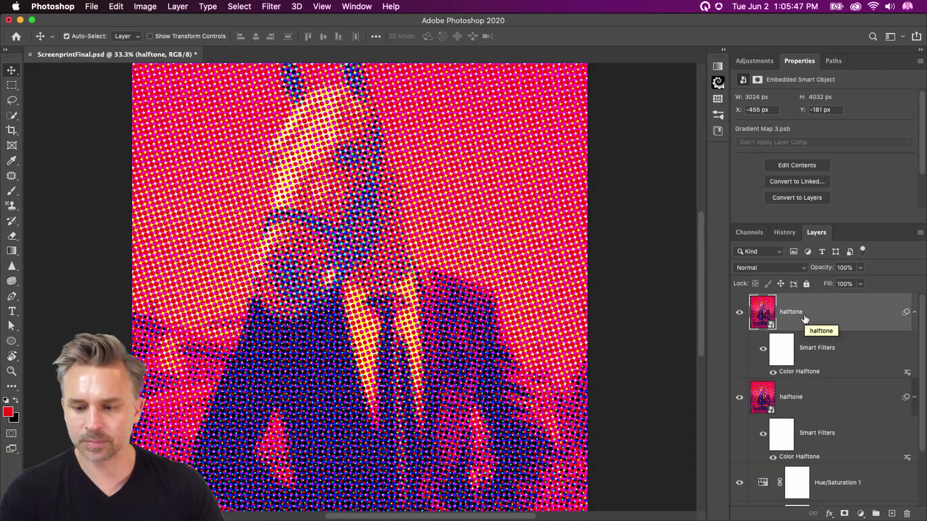
pyautogui.click(820, 403)
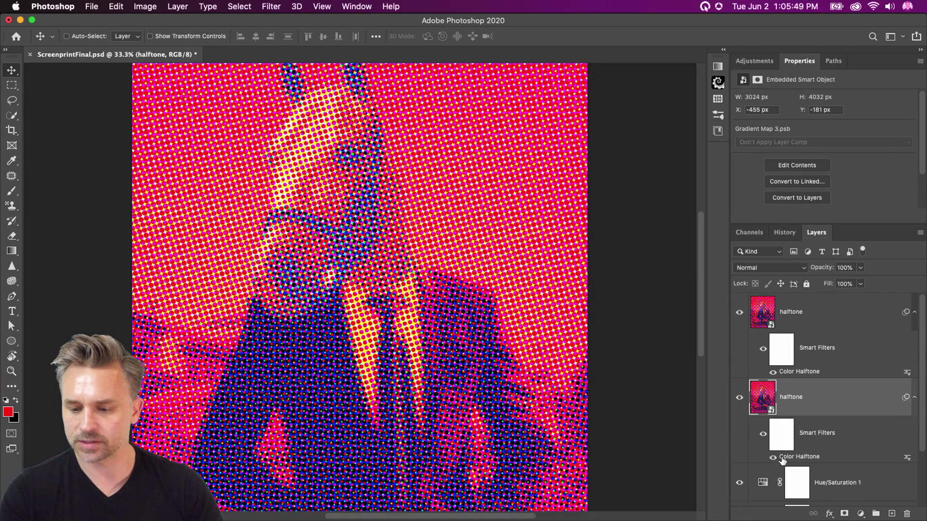
pyautogui.moveTo(785, 460); pyautogui.dragTo(907, 513)
pyautogui.click(739, 313)
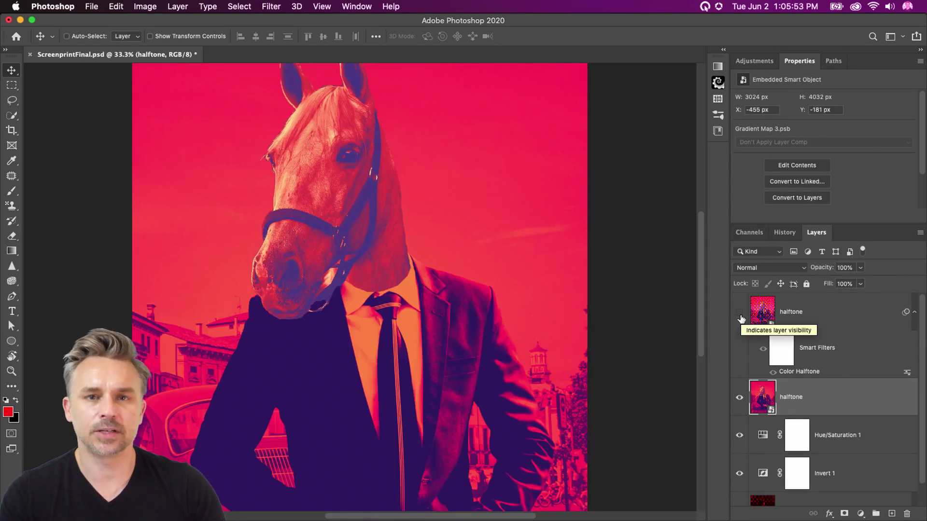
pyautogui.click(740, 316)
pyautogui.click(795, 318)
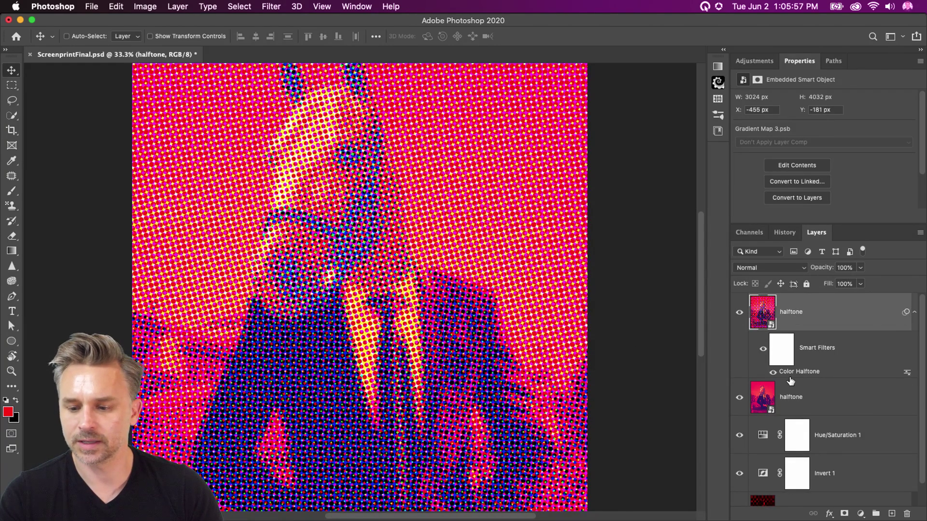
# Try blend modes, keep Normal, and set the top halftone layer's opacity to 38%.
pyautogui.click(914, 312)
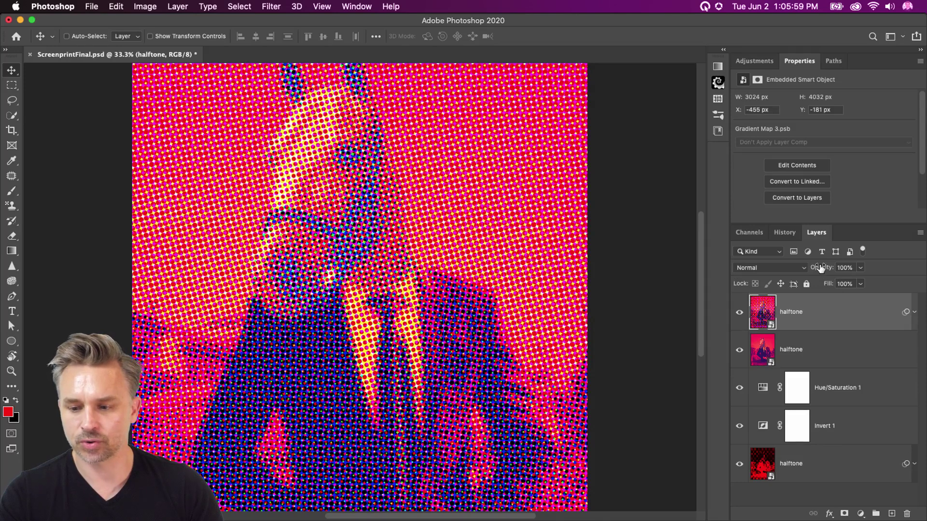
pyautogui.moveTo(820, 268); pyautogui.dragTo(788, 268)
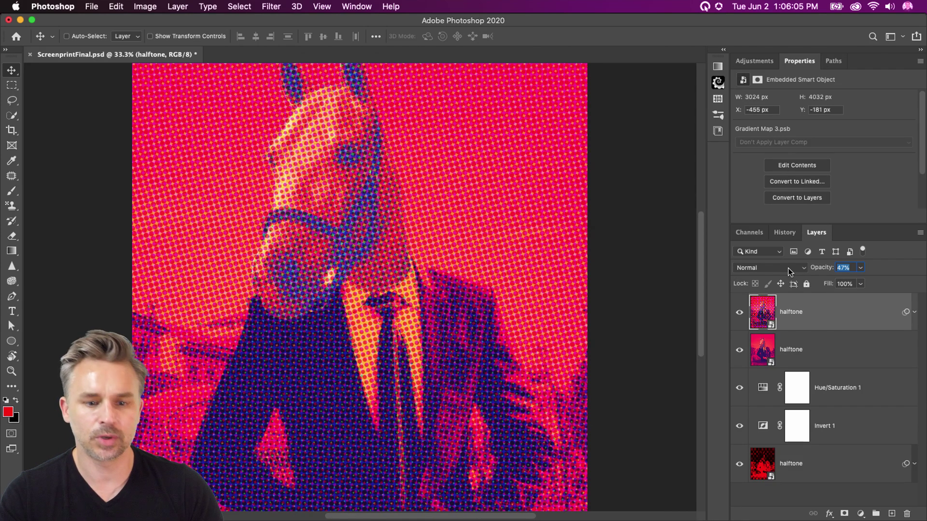
pyautogui.write('100')
pyautogui.press('Return')
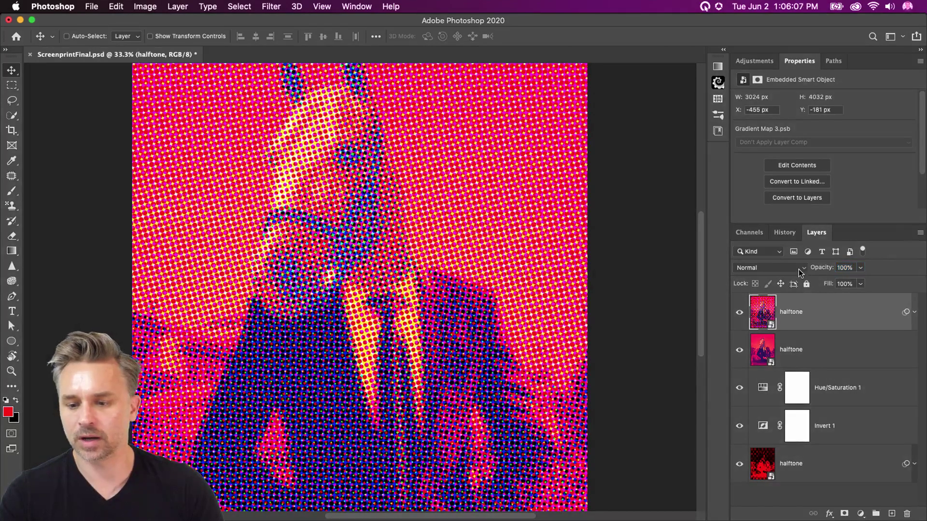
pyautogui.click(798, 268)
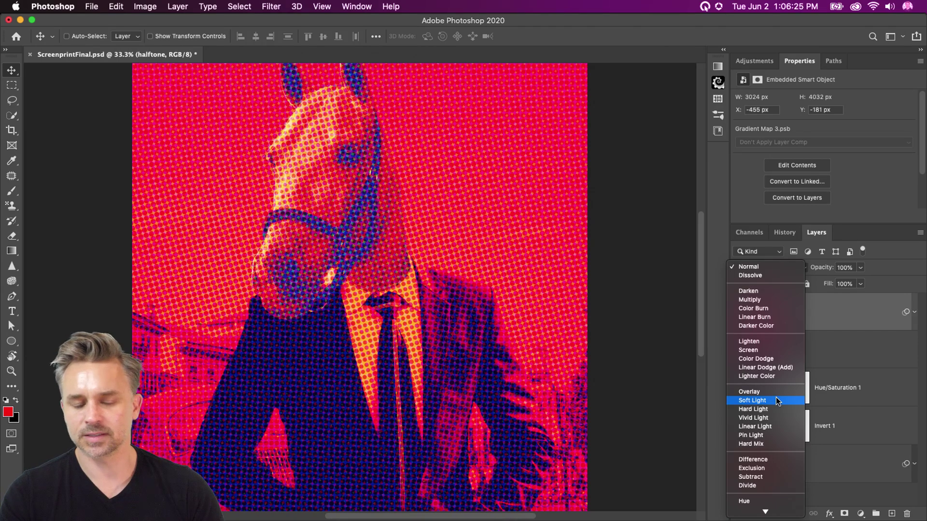
pyautogui.press('Escape')
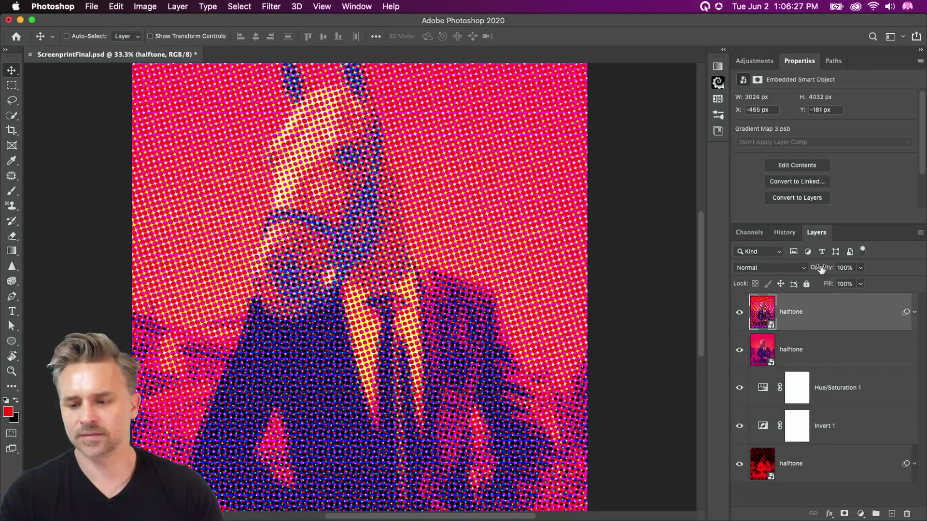
pyautogui.moveTo(820, 268); pyautogui.dragTo(790, 269)
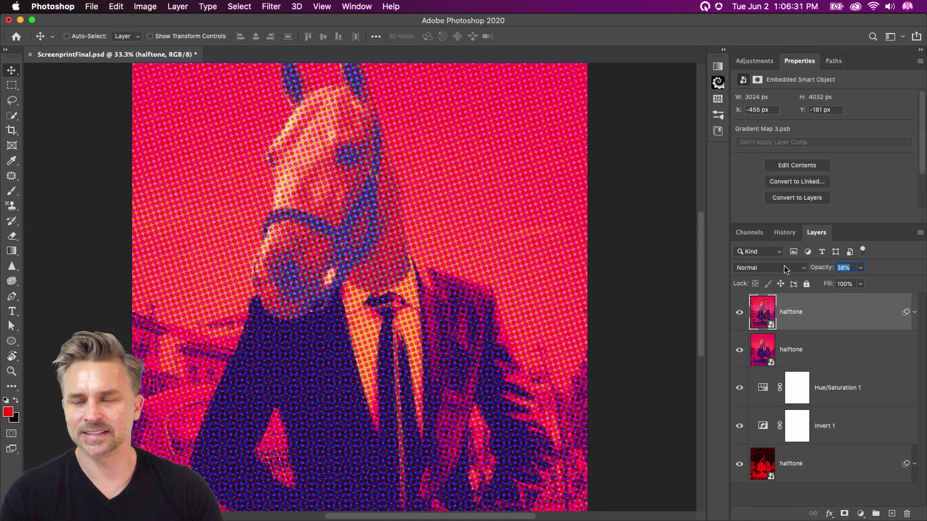
pyautogui.press('Return')
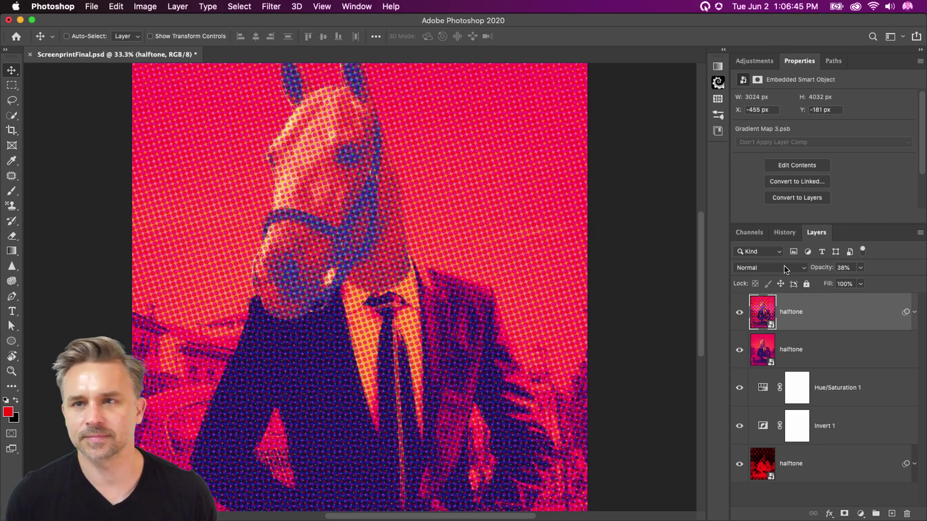
pyautogui.press('super+minus')
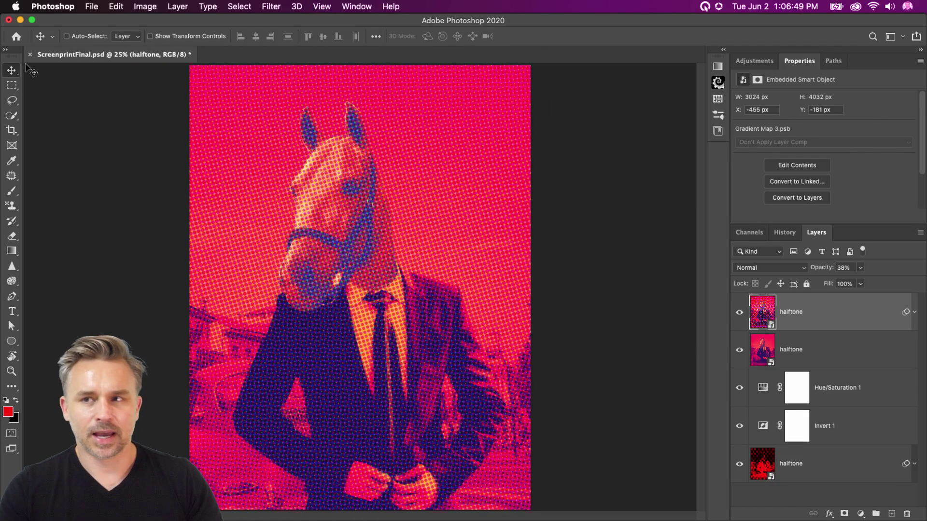
pyautogui.click(91, 5)
pyautogui.click(91, 4)
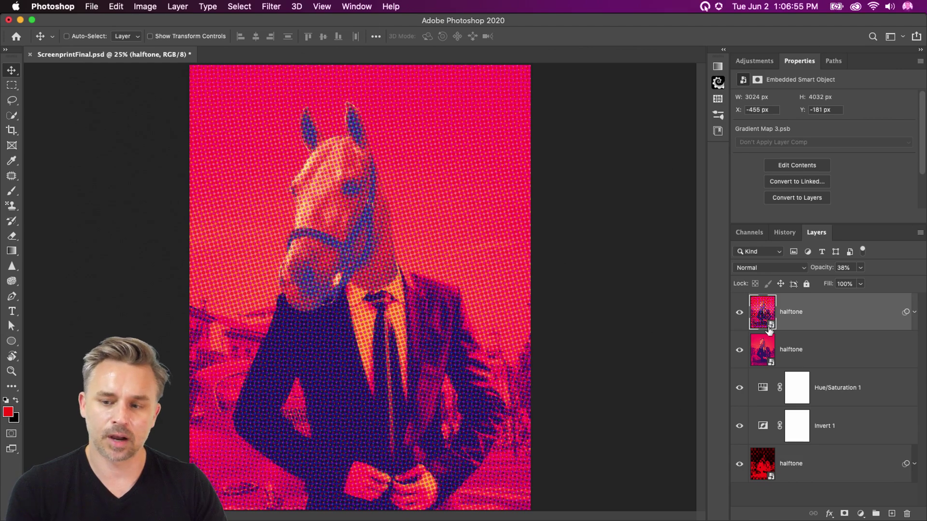
pyautogui.click(739, 312)
pyautogui.click(739, 350)
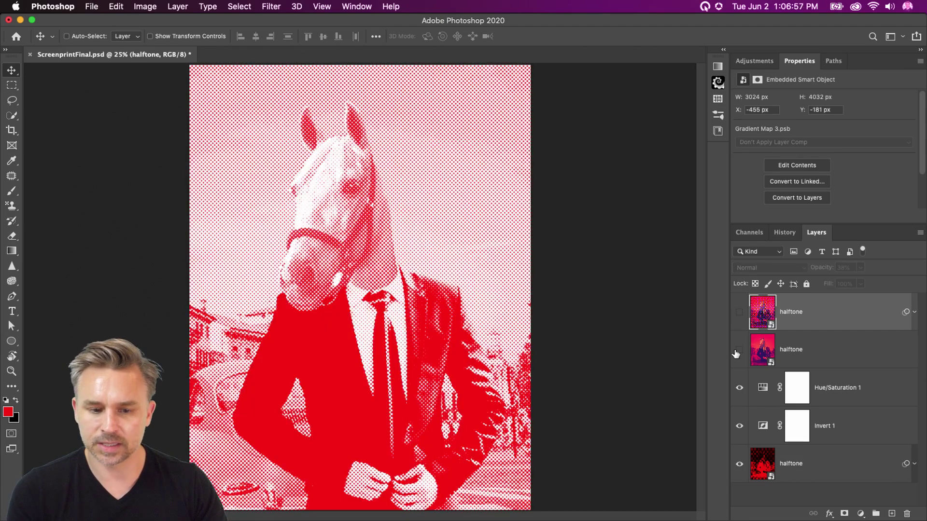
pyautogui.click(809, 464)
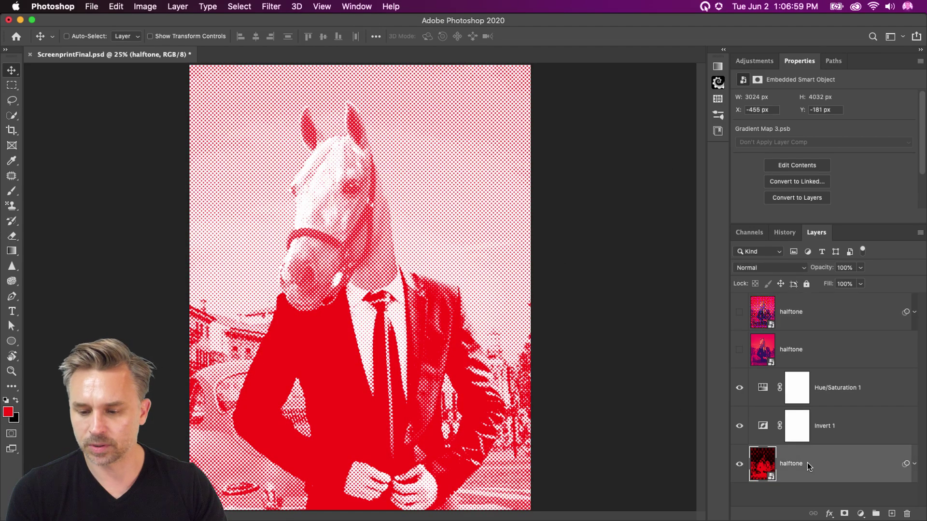
pyautogui.click(739, 350)
pyautogui.click(739, 351)
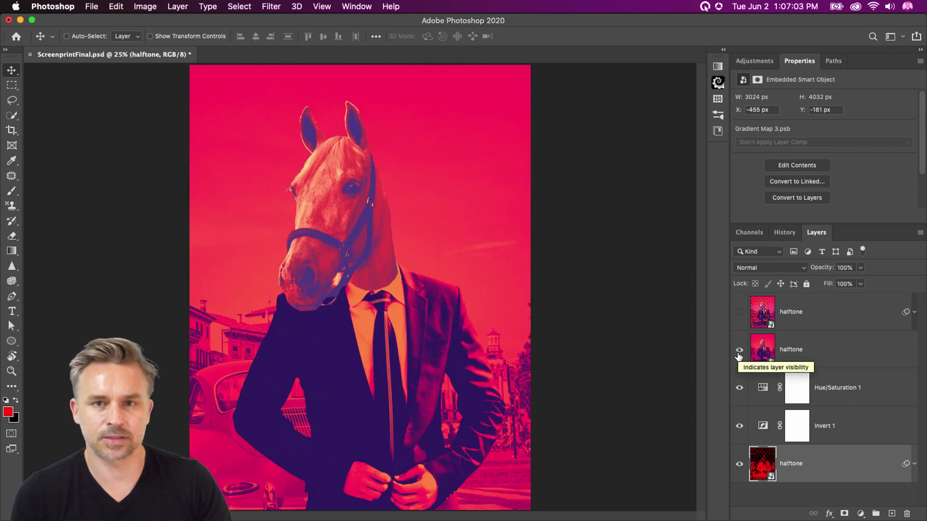
pyautogui.click(738, 351)
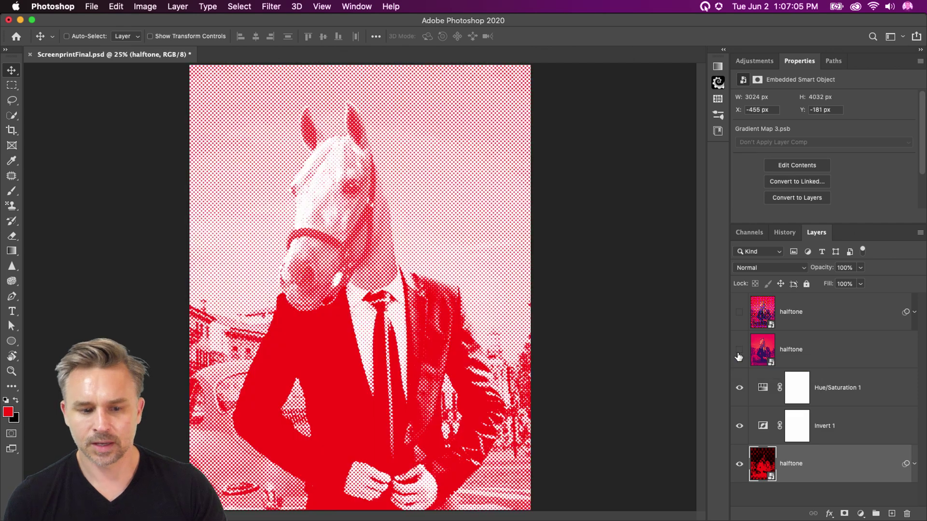
pyautogui.click(828, 425)
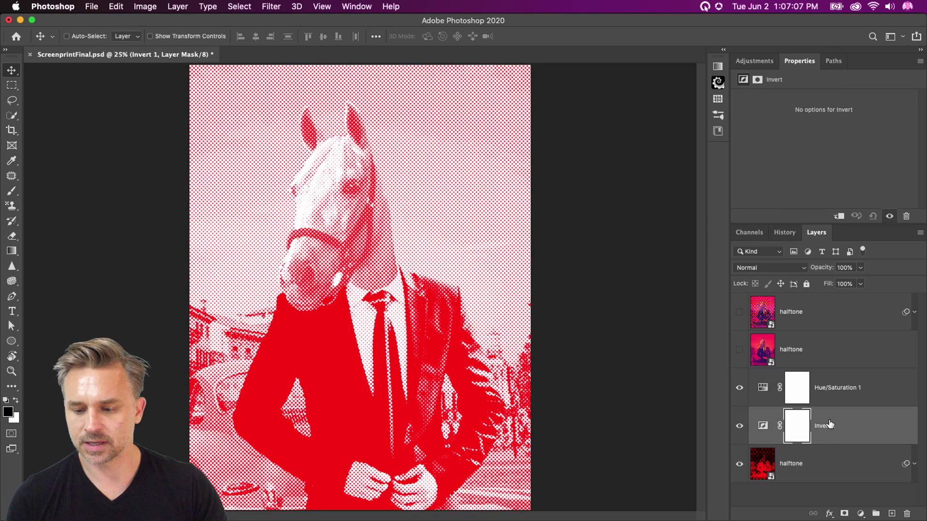
pyautogui.click(817, 469)
pyautogui.click(914, 462)
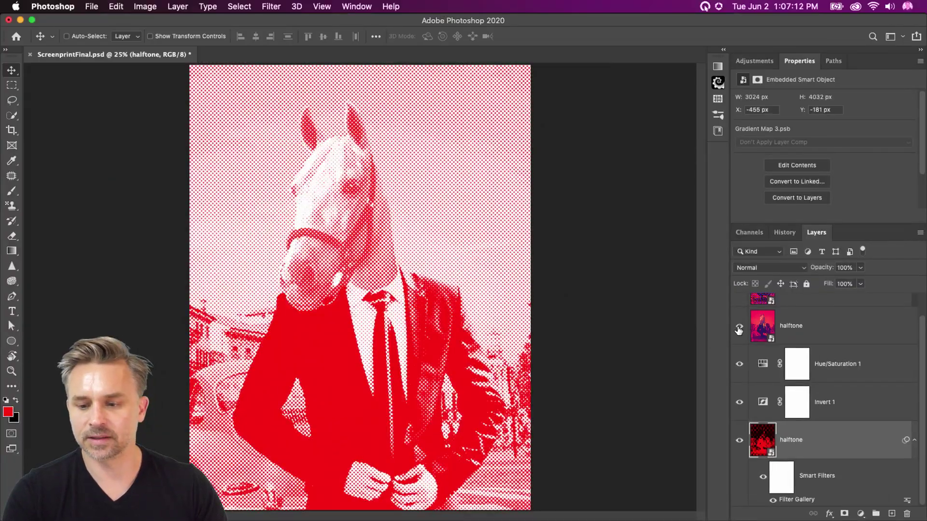
pyautogui.click(738, 330)
pyautogui.scroll(1, 740, 335)
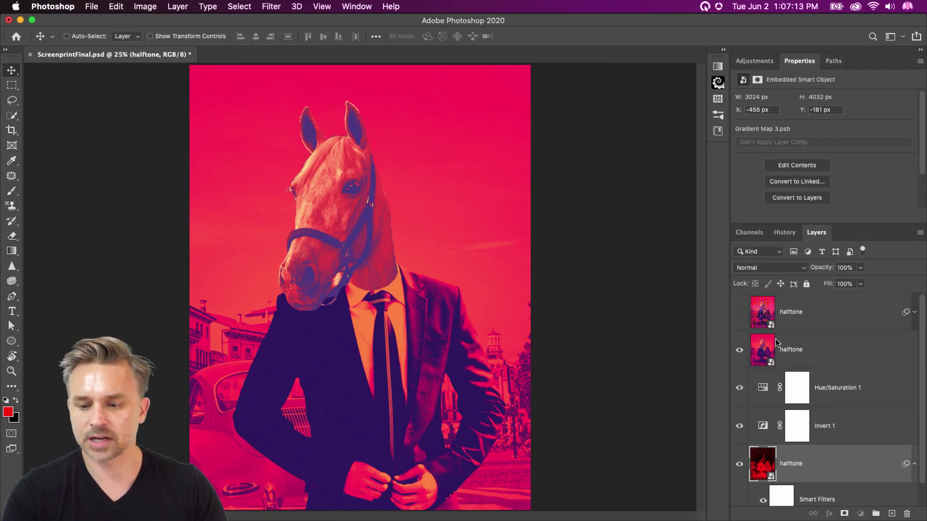
pyautogui.click(778, 343)
pyautogui.click(737, 312)
pyautogui.click(913, 312)
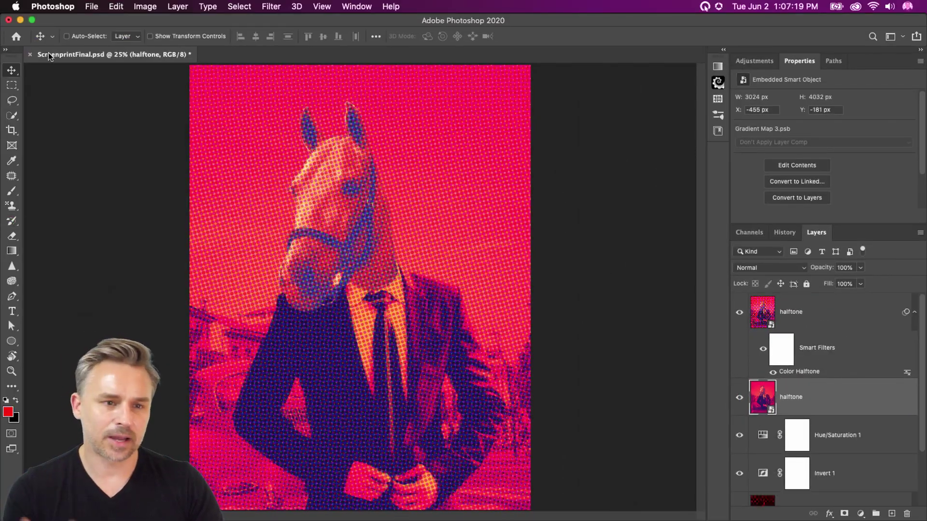
# Quick Export the halftone composite as a JPG to the Desktop.
pyautogui.click(91, 7)
pyautogui.moveTo(98, 167)
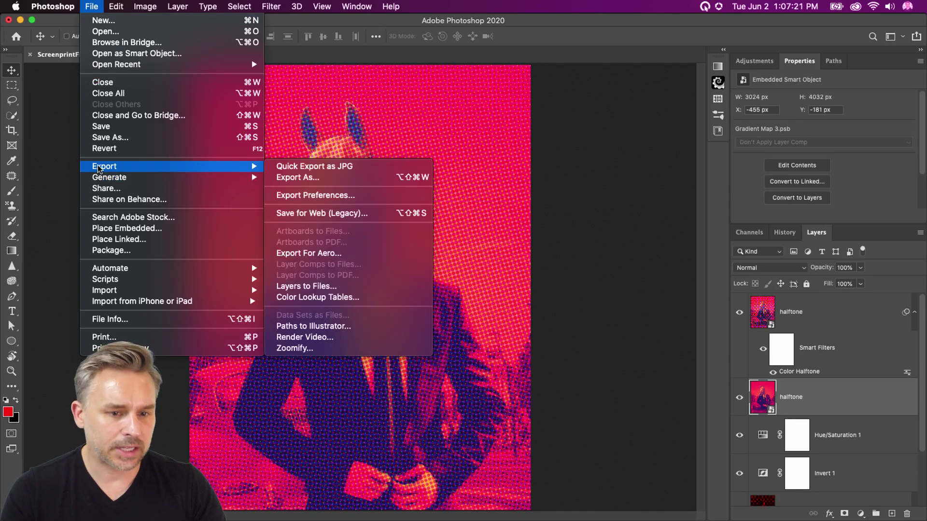
pyautogui.click(366, 167)
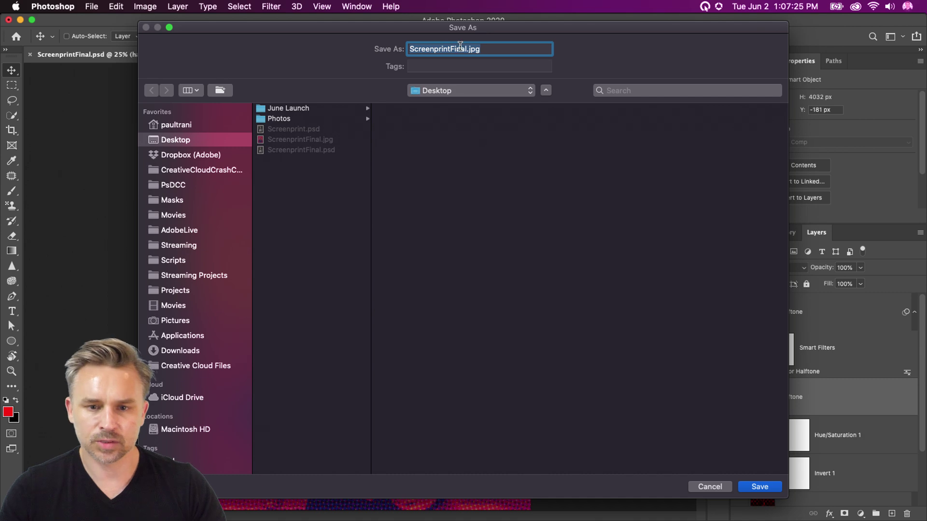
pyautogui.click(462, 48)
pyautogui.press('Escape')
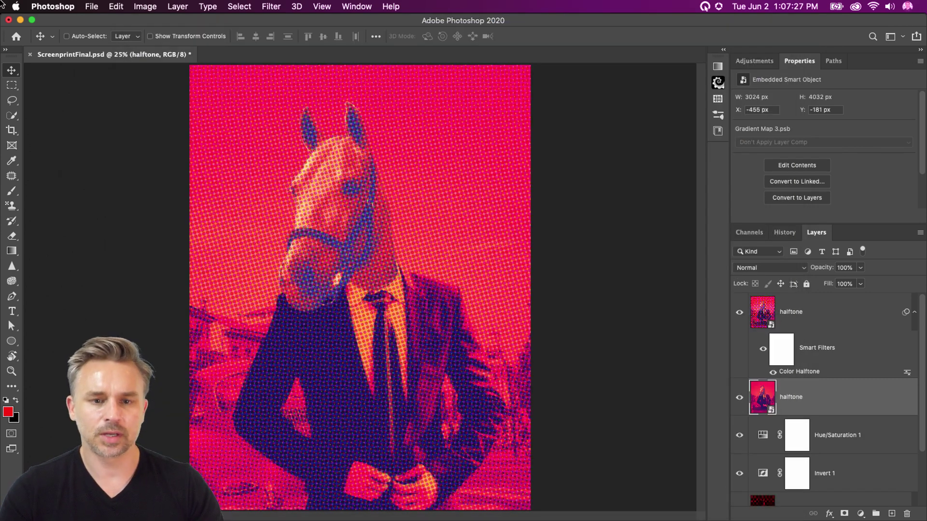
# Minimize Photoshop and the browser, then view the latest #current-challenge posts on the Adobe Photoshop Discord server.
pyautogui.click(20, 22)
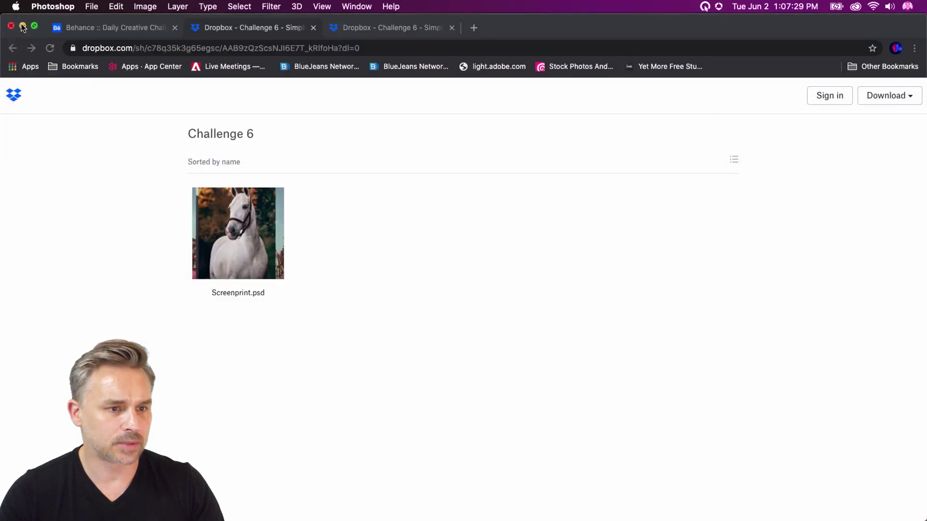
pyautogui.click(22, 25)
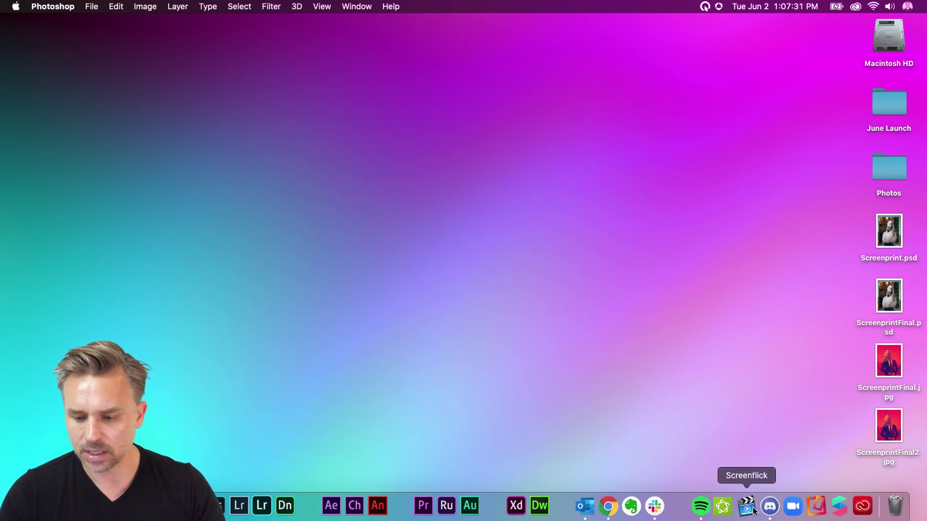
pyautogui.click(771, 506)
pyautogui.click(224, 155)
pyautogui.click(285, 343)
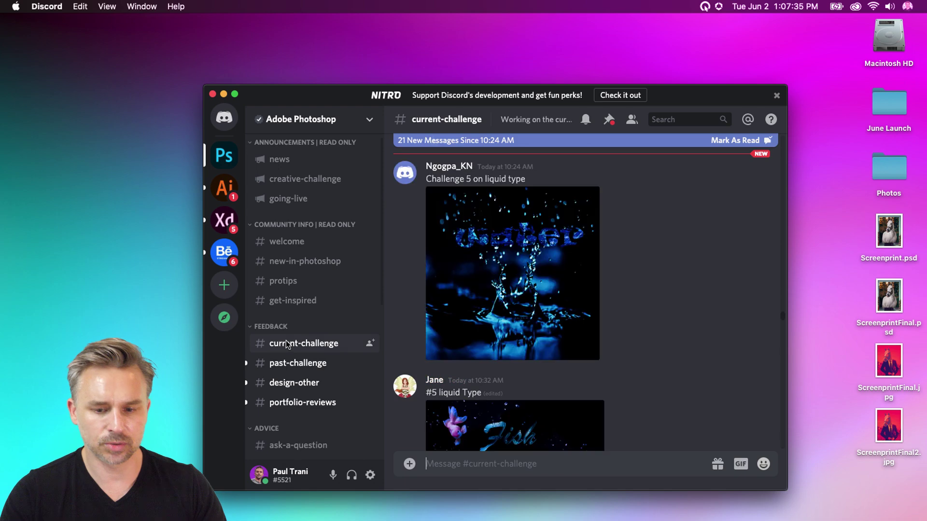
pyautogui.scroll(-10, 604, 369)
pyautogui.scroll(-5, 605, 369)
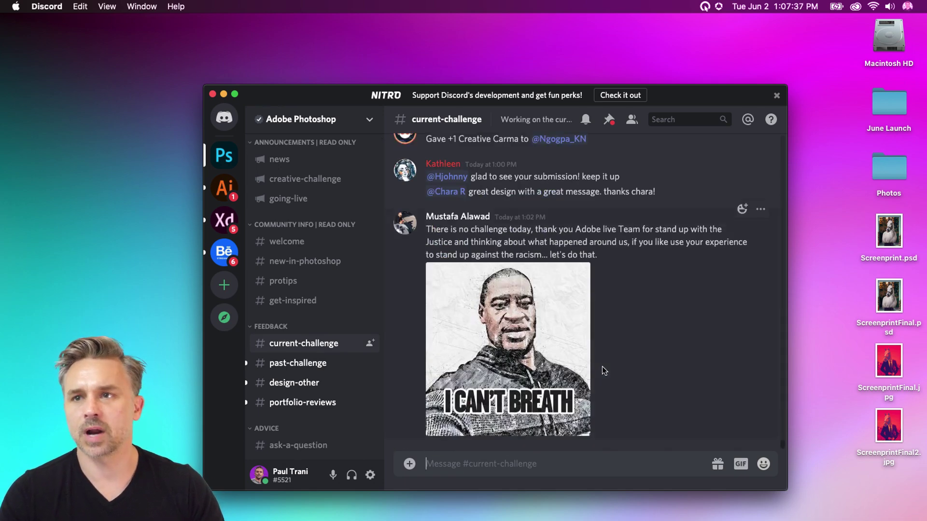